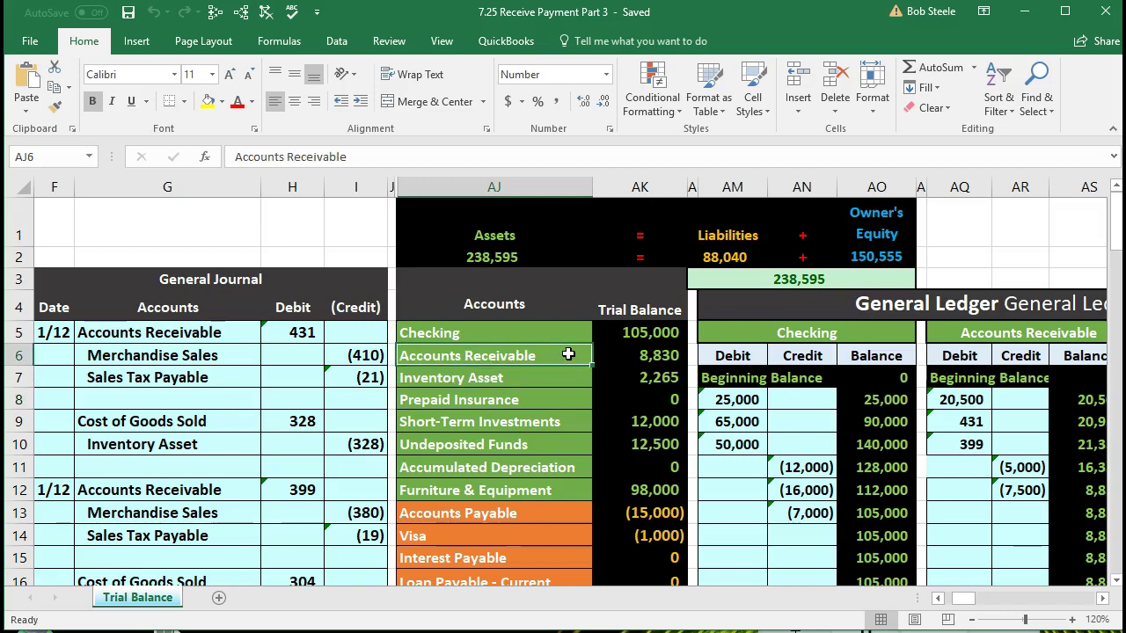
- Examine the Checking and Undeposited Funds rows in the trial balance
{"action": "left_click", "coordinate": [553, 334]}
{"action": "left_click_drag", "start_coordinate": [553, 334], "coordinate": [620, 333]}
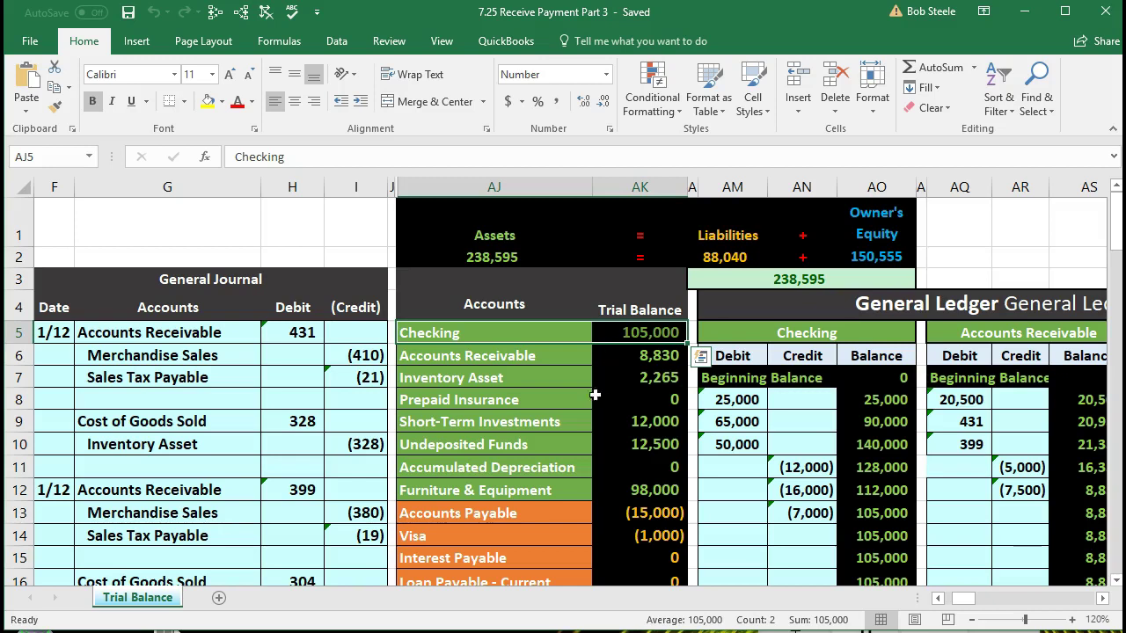
{"action": "left_click", "coordinate": [588, 448]}
{"action": "left_click_drag", "start_coordinate": [590, 449], "coordinate": [603, 451]}
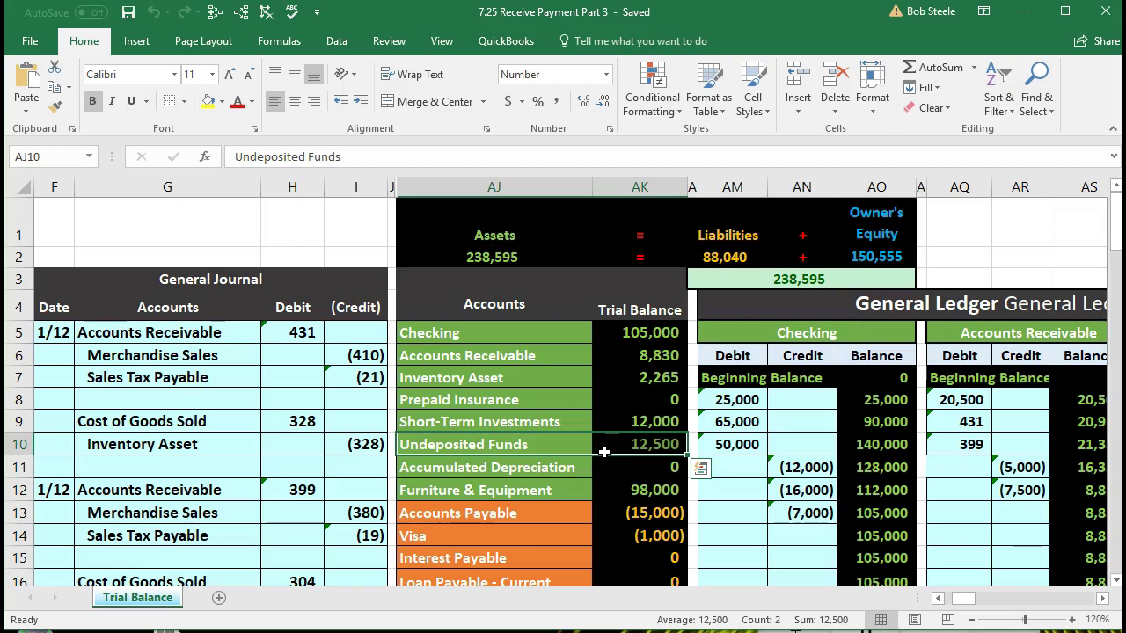
- Date the new journal entry 1/12 in F25 and paste the Undeposited Funds account name from AJ10 as values into G25
{"action": "left_click", "coordinate": [567, 444]}
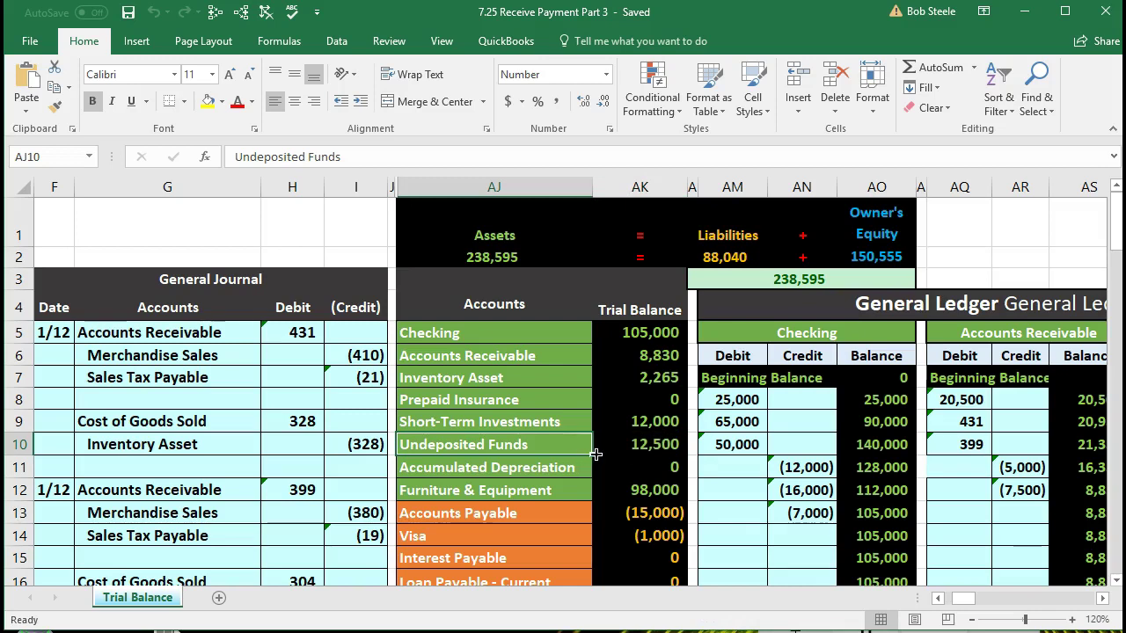
{"action": "right_click", "coordinate": [551, 449]}
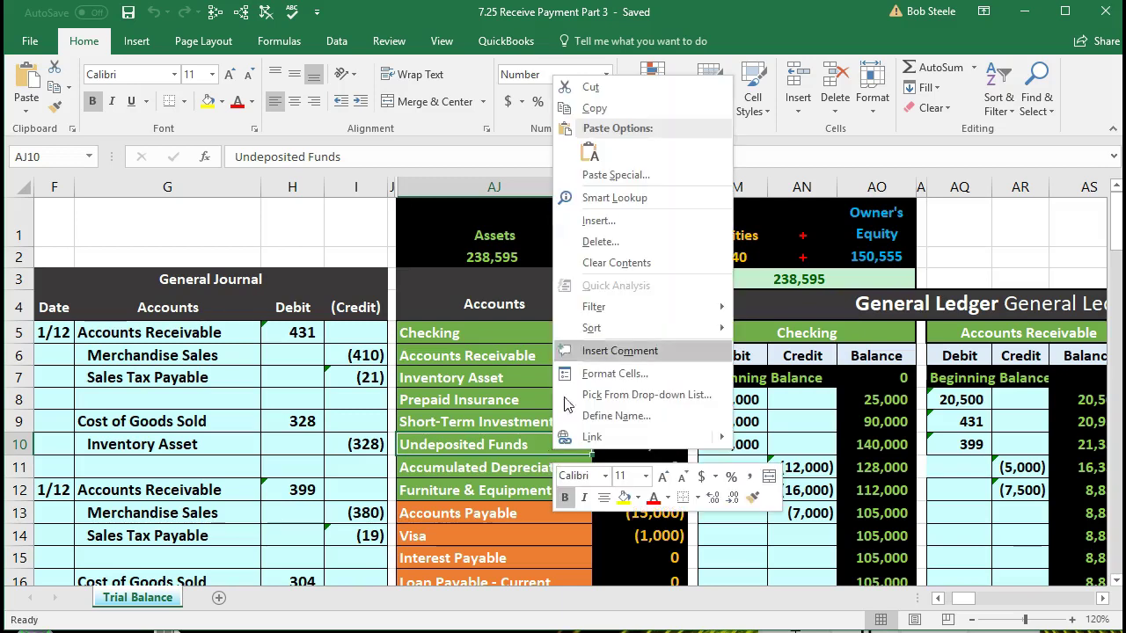
{"action": "left_click", "coordinate": [598, 108]}
{"action": "scroll", "coordinate": [297, 366], "scroll_direction": "down", "scroll_amount": 5}
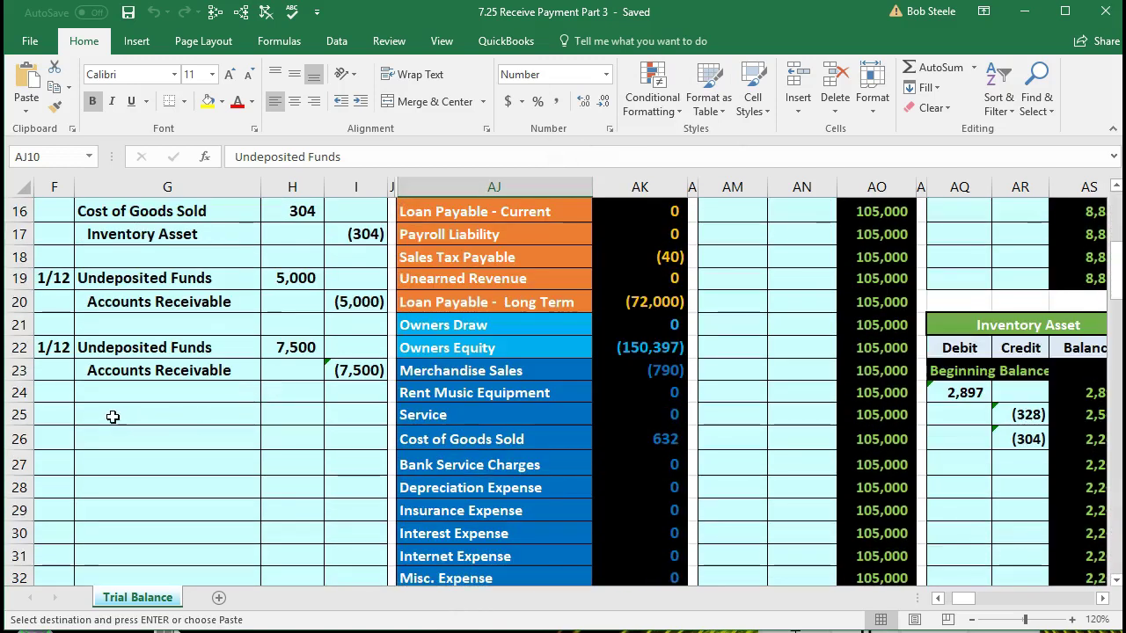
{"action": "left_click", "coordinate": [57, 411]}
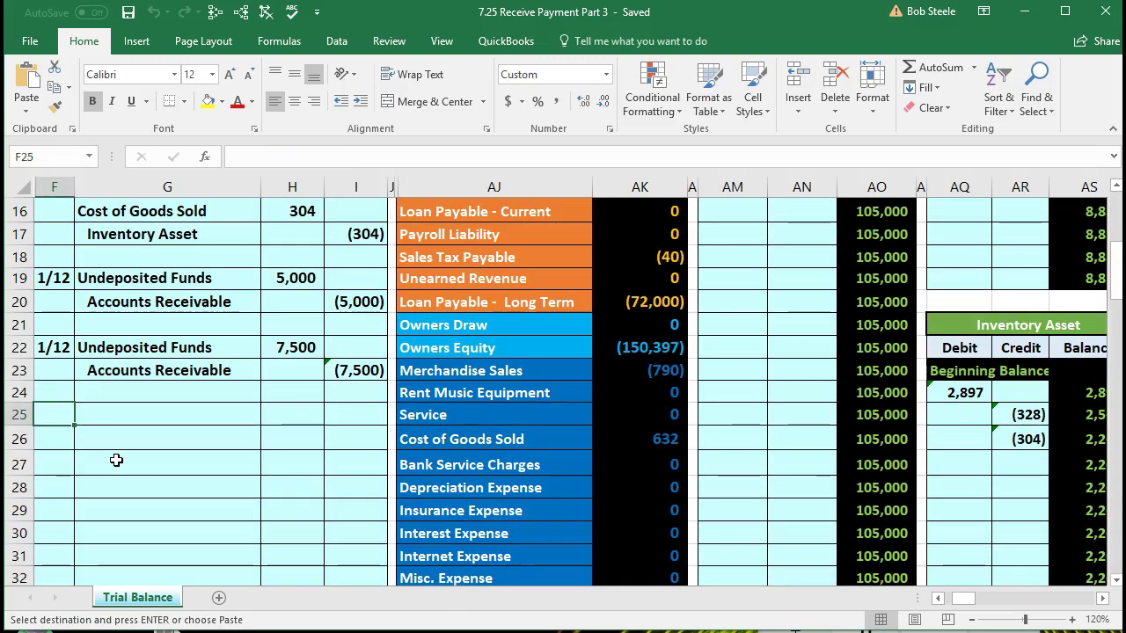
{"action": "type", "text": "1/12"}
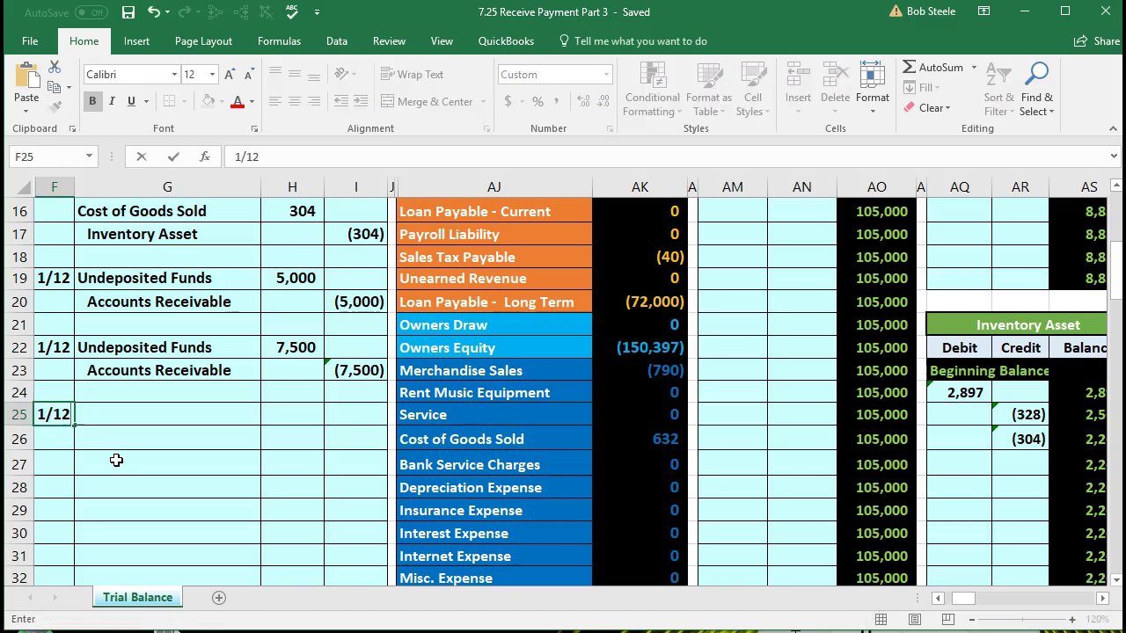
{"action": "key", "text": "Tab"}
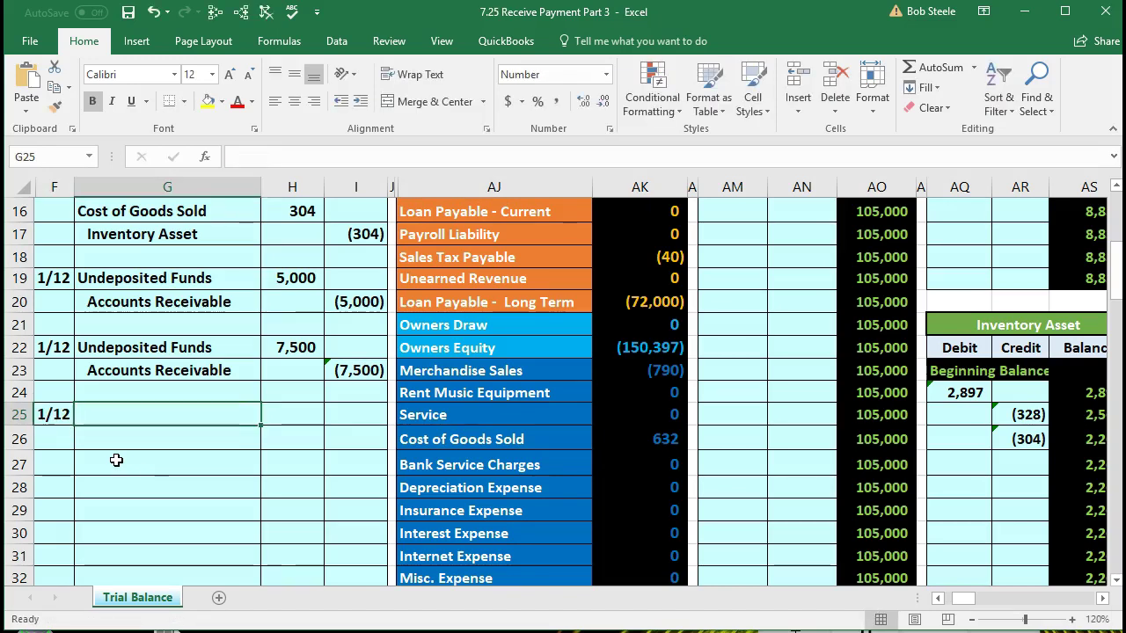
{"action": "right_click", "coordinate": [130, 417]}
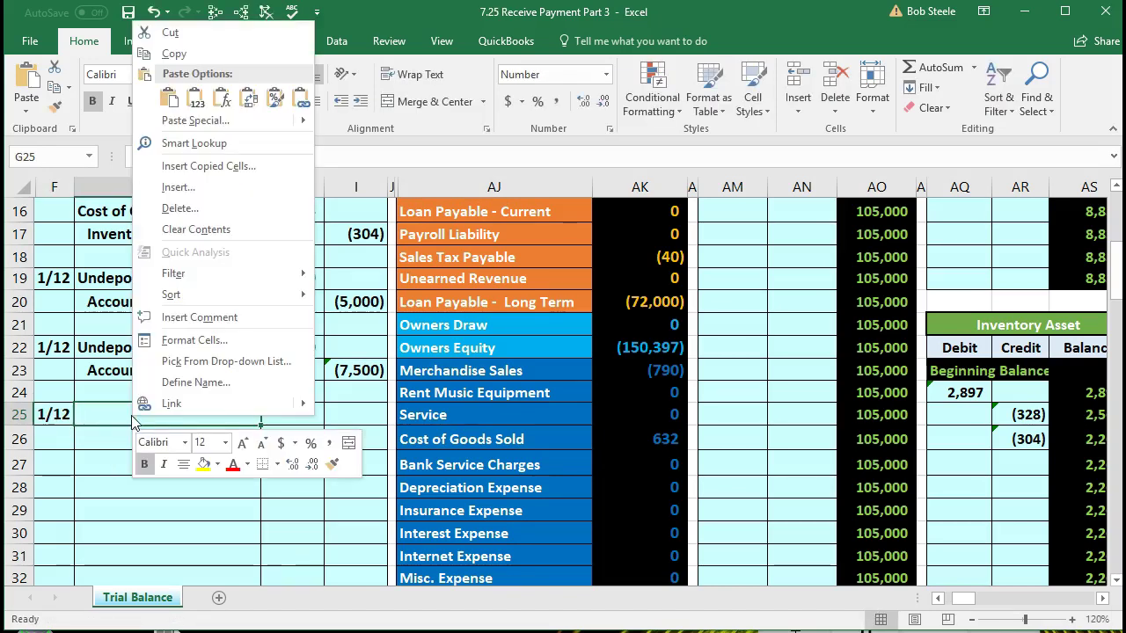
{"action": "left_click", "coordinate": [195, 100]}
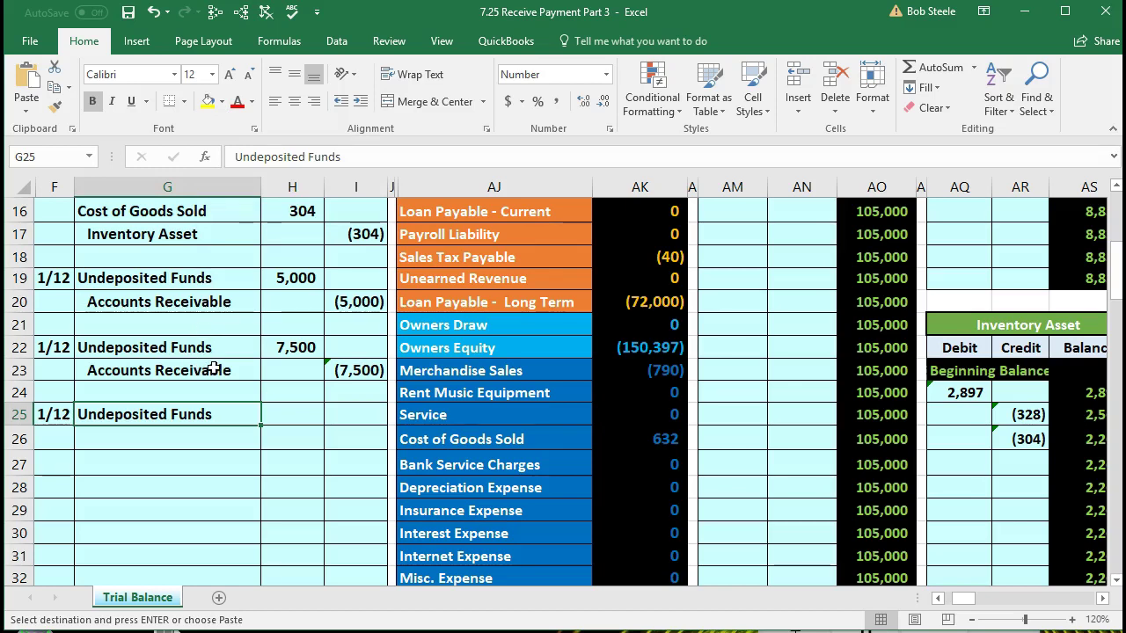
- Enter a debit of 8,000 in H25 and the matching credit formula -H25 in I26
{"action": "left_click", "coordinate": [291, 417]}
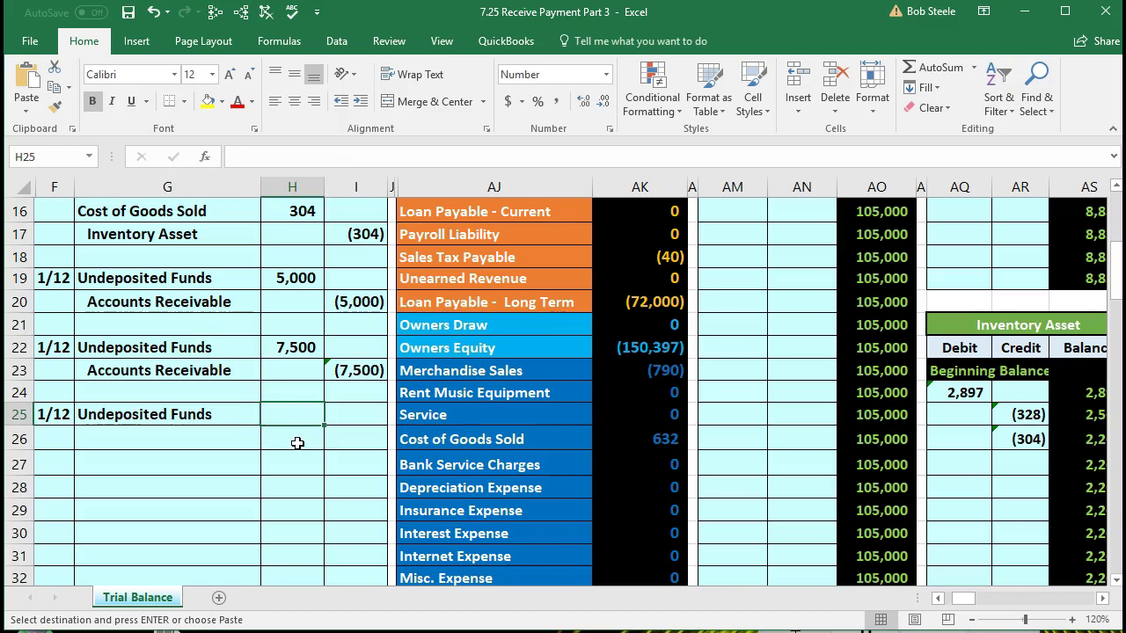
{"action": "type", "text": "8,000"}
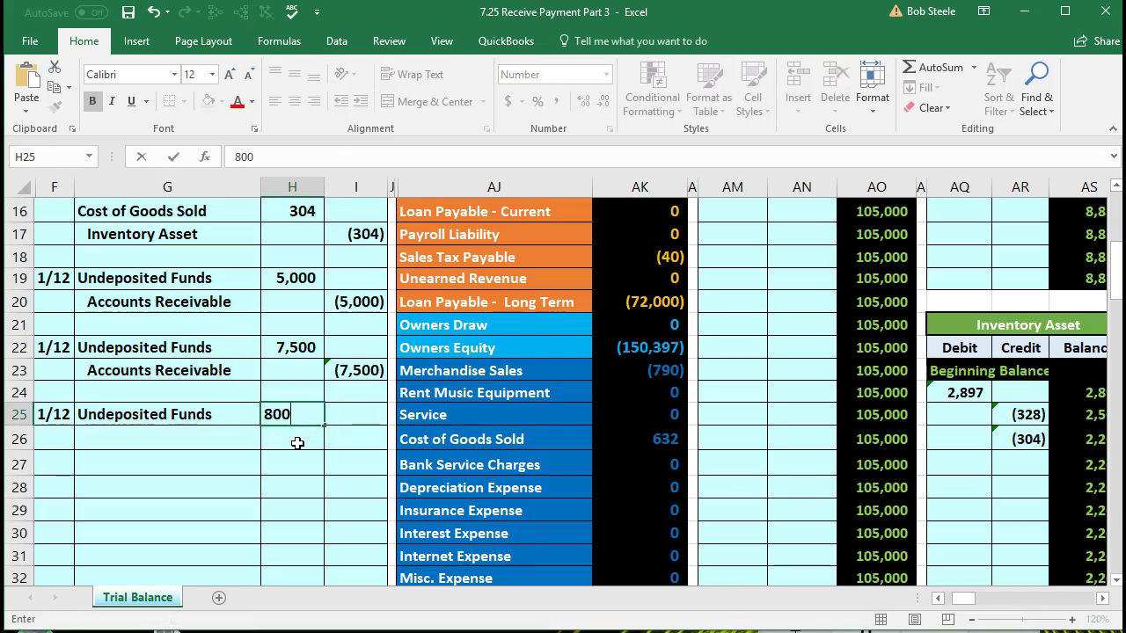
{"action": "key", "text": "Return"}
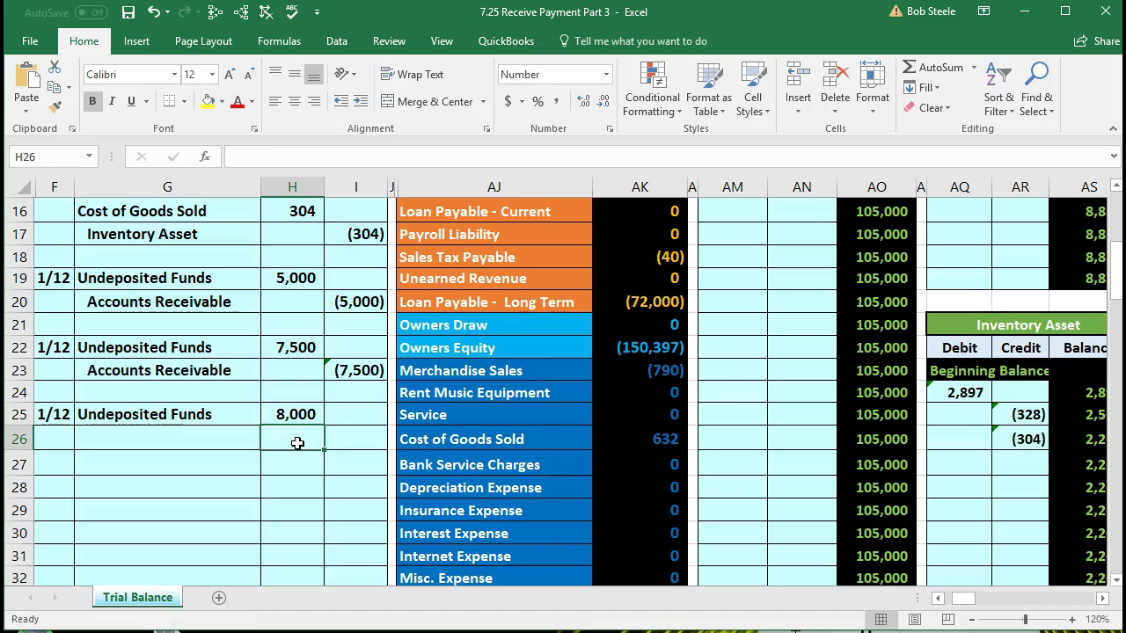
{"action": "key", "text": "Right"}
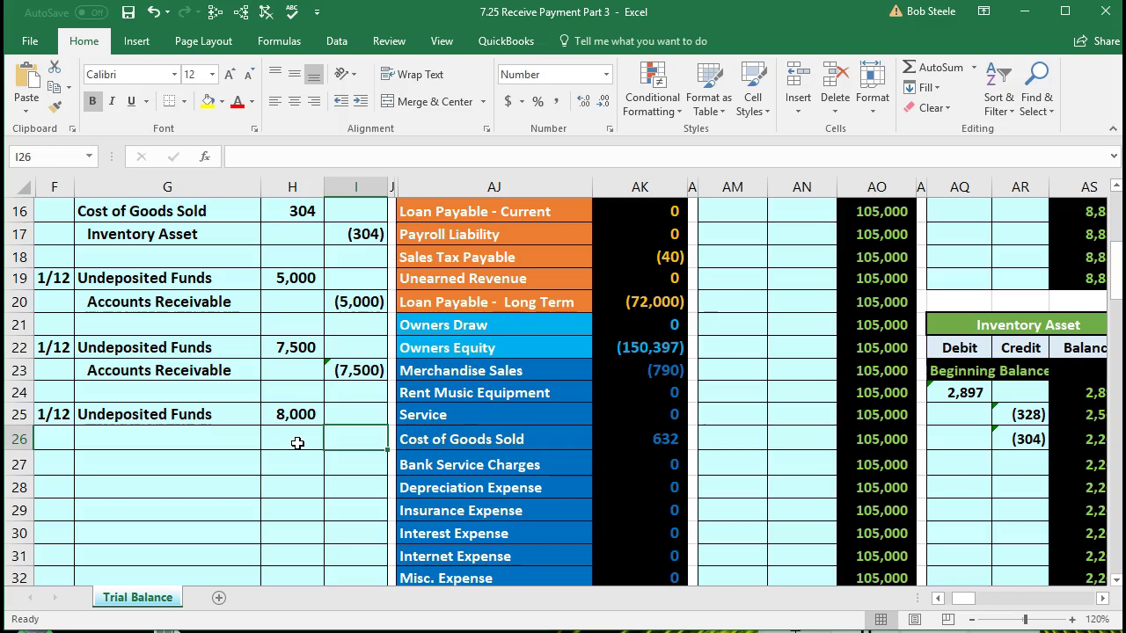
{"action": "type", "text": "-"}
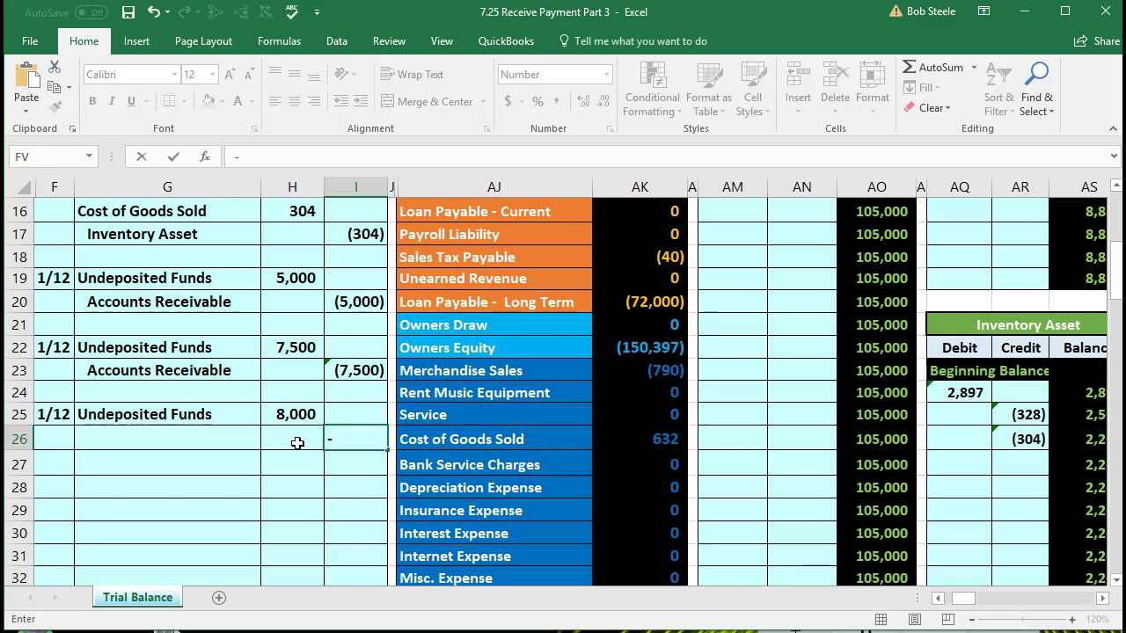
{"action": "left_click", "coordinate": [298, 443]}
{"action": "key", "text": "Up"}
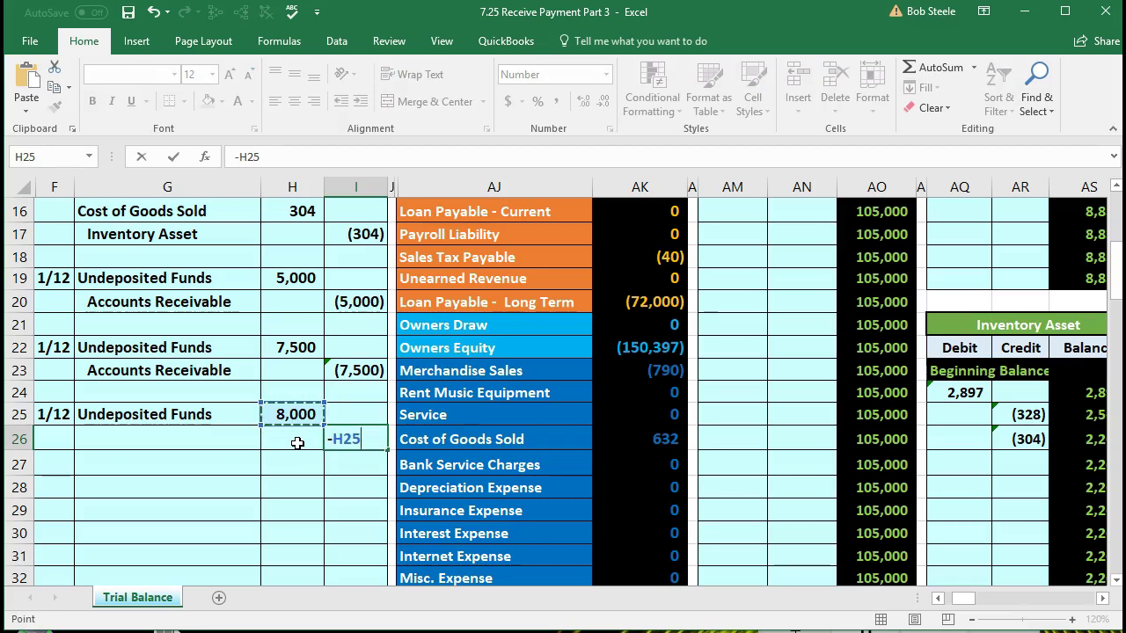
{"action": "key", "text": "Return"}
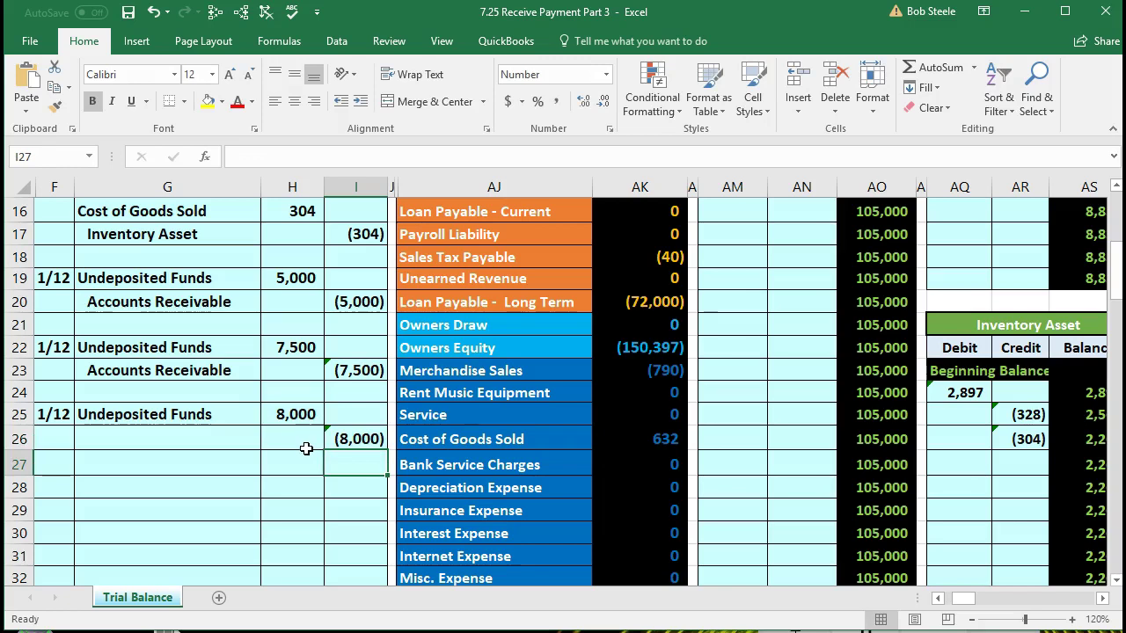
- Compare the Accounts Receivable and Merchandise Sales rows in the trial balance as possible credit accounts for the entry
{"action": "left_click", "coordinate": [250, 438]}
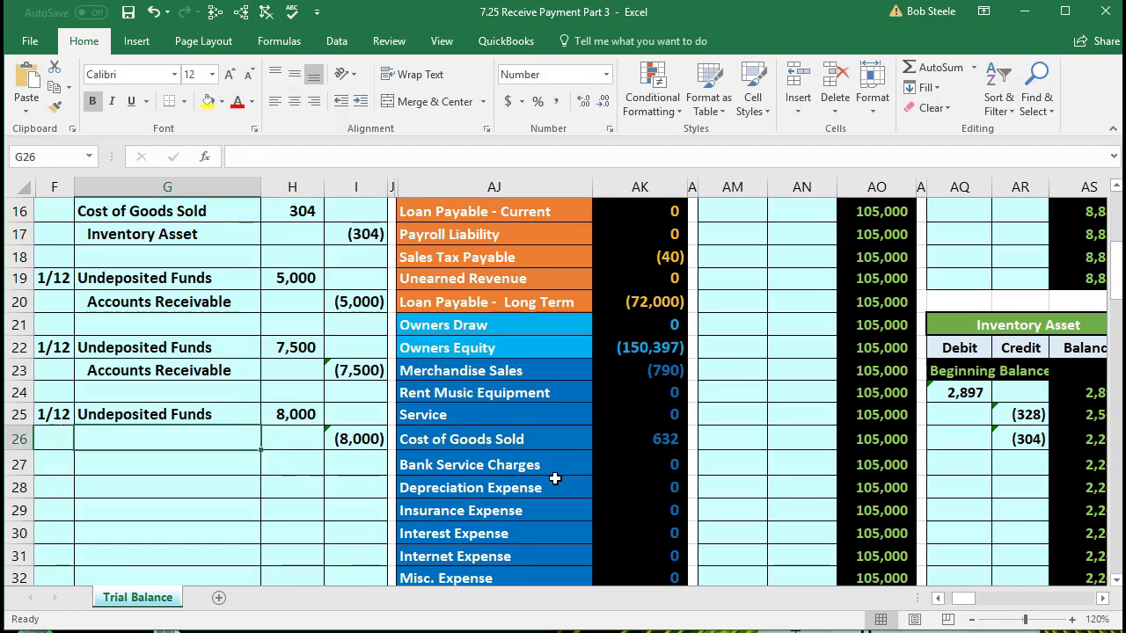
{"action": "left_click", "coordinate": [294, 419]}
{"action": "scroll", "coordinate": [583, 457], "scroll_direction": "up", "scroll_amount": 1}
{"action": "scroll", "coordinate": [582, 457], "scroll_direction": "up", "scroll_amount": 5}
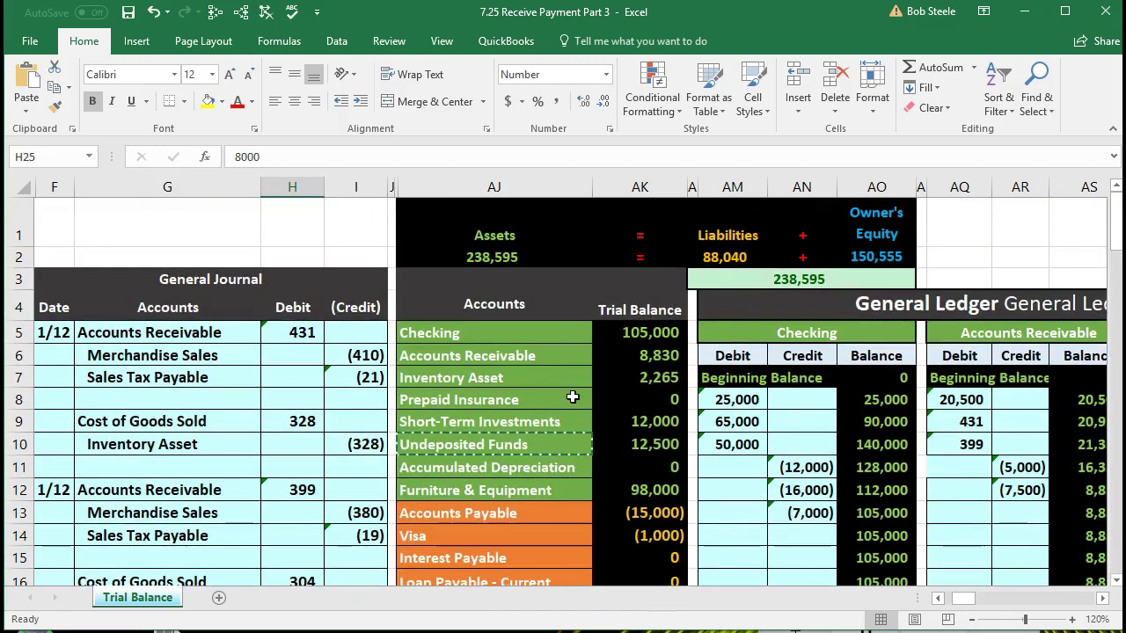
{"action": "left_click", "coordinate": [558, 361]}
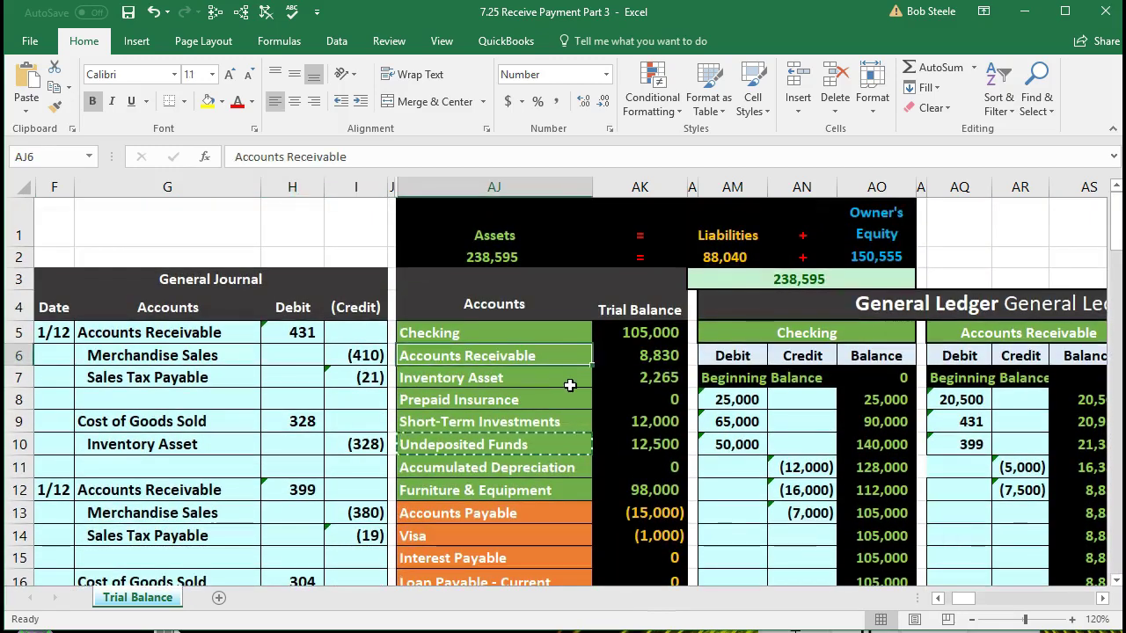
{"action": "scroll", "coordinate": [570, 386], "scroll_direction": "down", "scroll_amount": 4}
{"action": "left_click", "coordinate": [588, 439]}
{"action": "left_click_drag", "start_coordinate": [591, 439], "coordinate": [607, 476]}
{"action": "scroll", "coordinate": [607, 476], "scroll_direction": "up", "scroll_amount": 4}
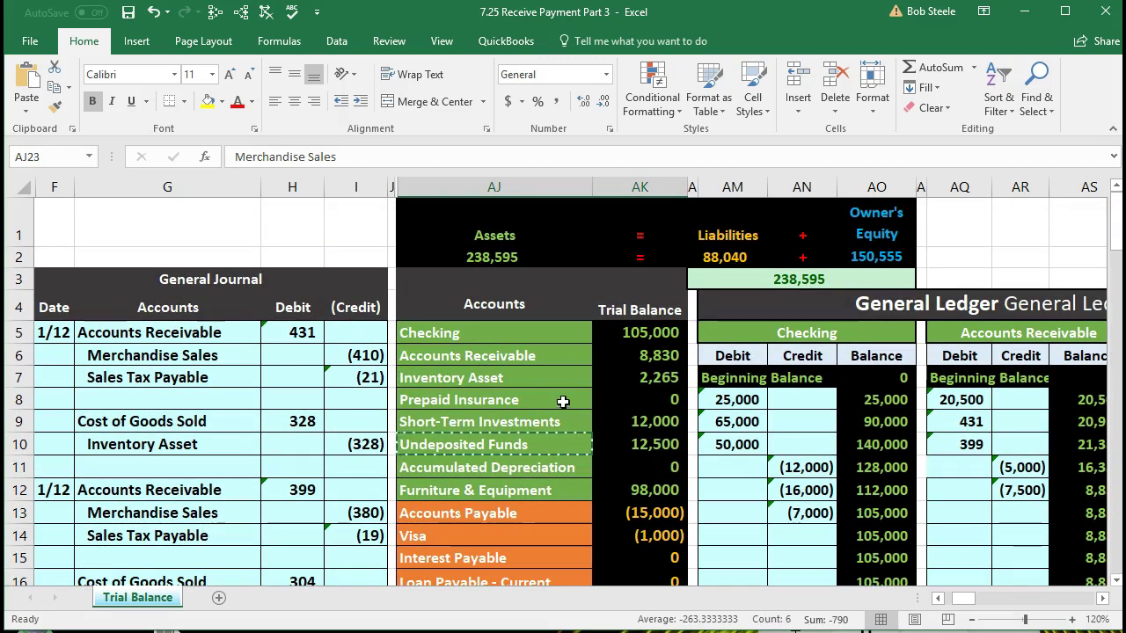
- Copy the Accounts Receivable account name from AJ6, paste it as values into G26 and indent it
{"action": "left_click", "coordinate": [553, 355]}
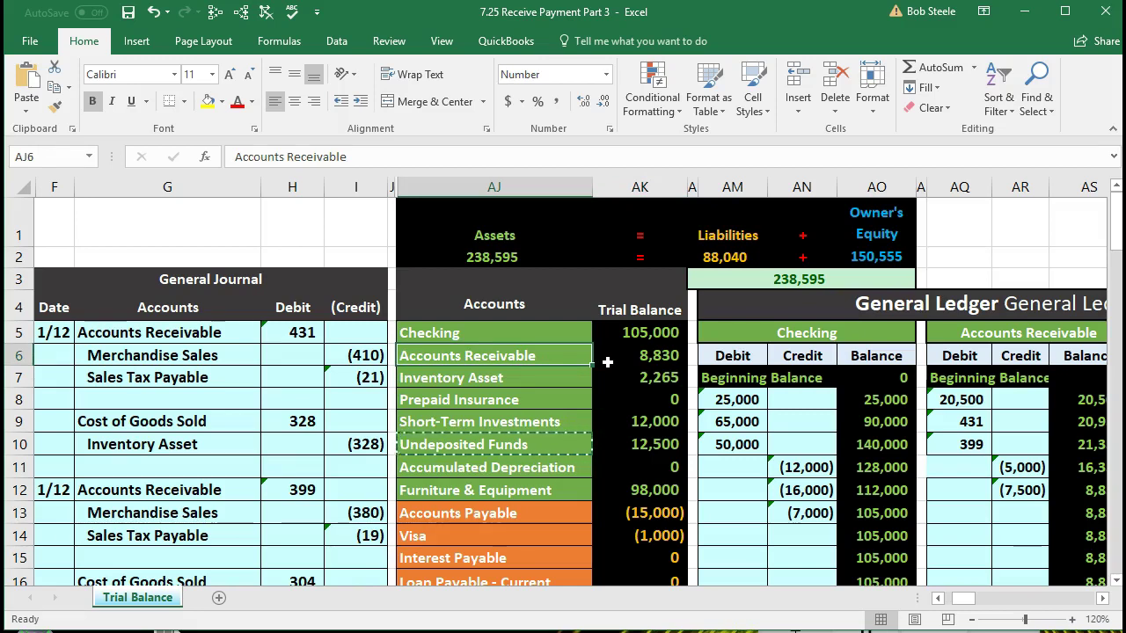
{"action": "right_click", "coordinate": [561, 352]}
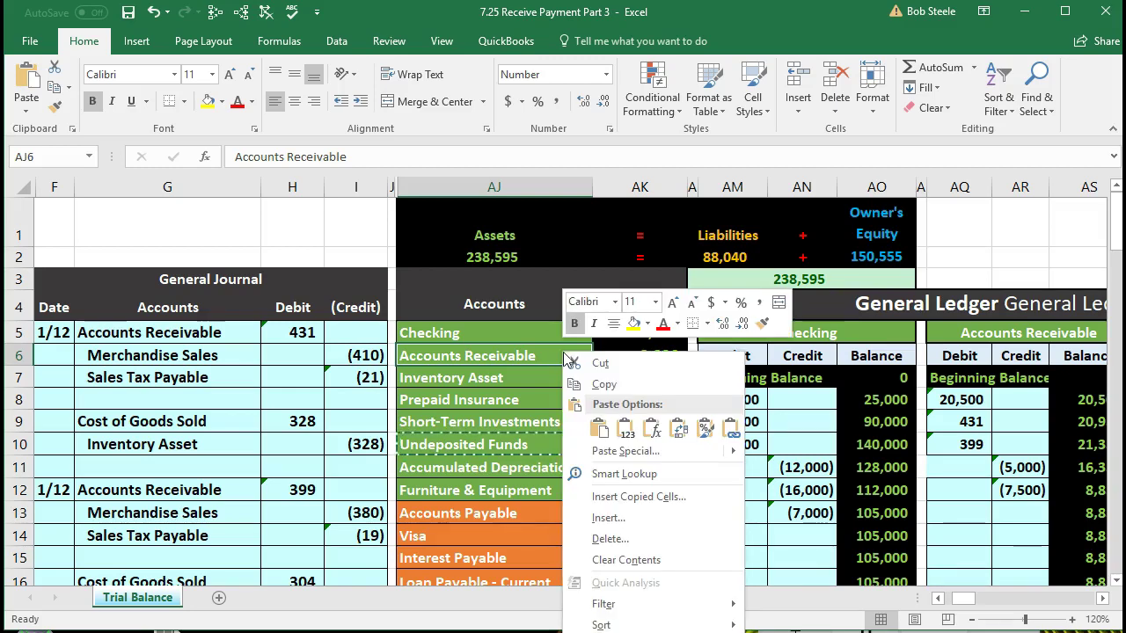
{"action": "left_click", "coordinate": [601, 385]}
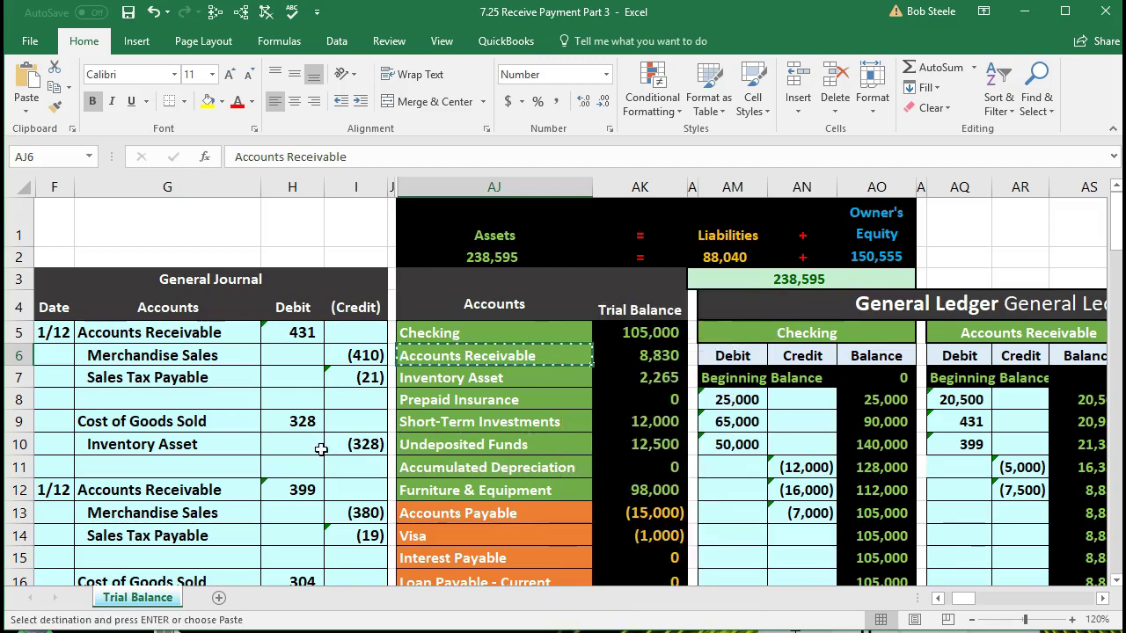
{"action": "scroll", "coordinate": [266, 464], "scroll_direction": "down", "scroll_amount": 4}
{"action": "scroll", "coordinate": [266, 464], "scroll_direction": "down", "scroll_amount": 1}
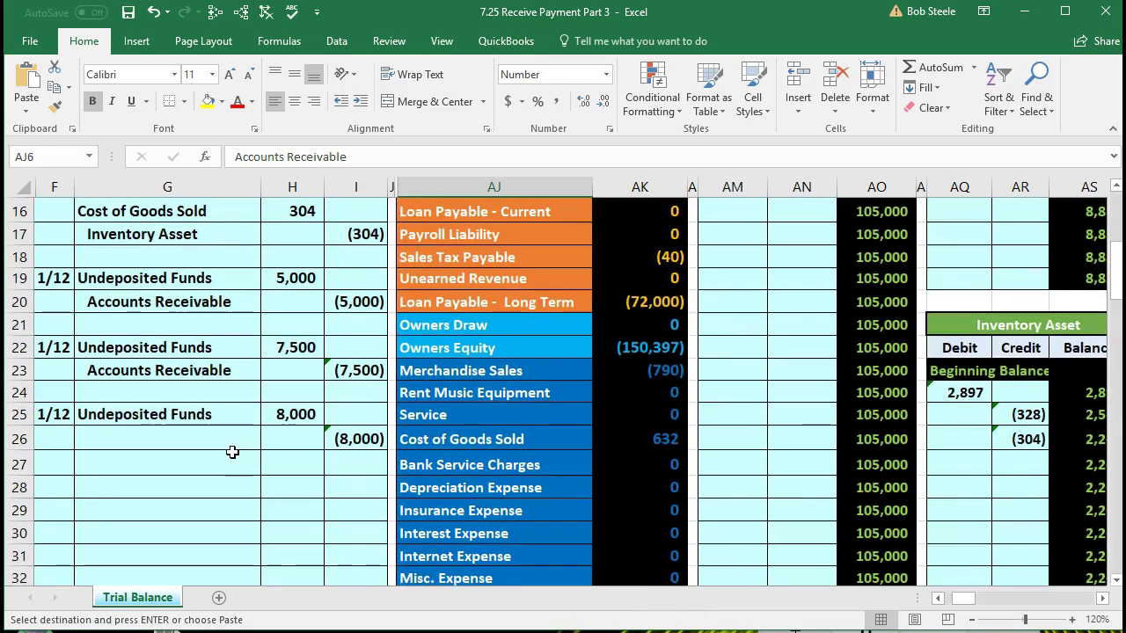
{"action": "left_click", "coordinate": [186, 432]}
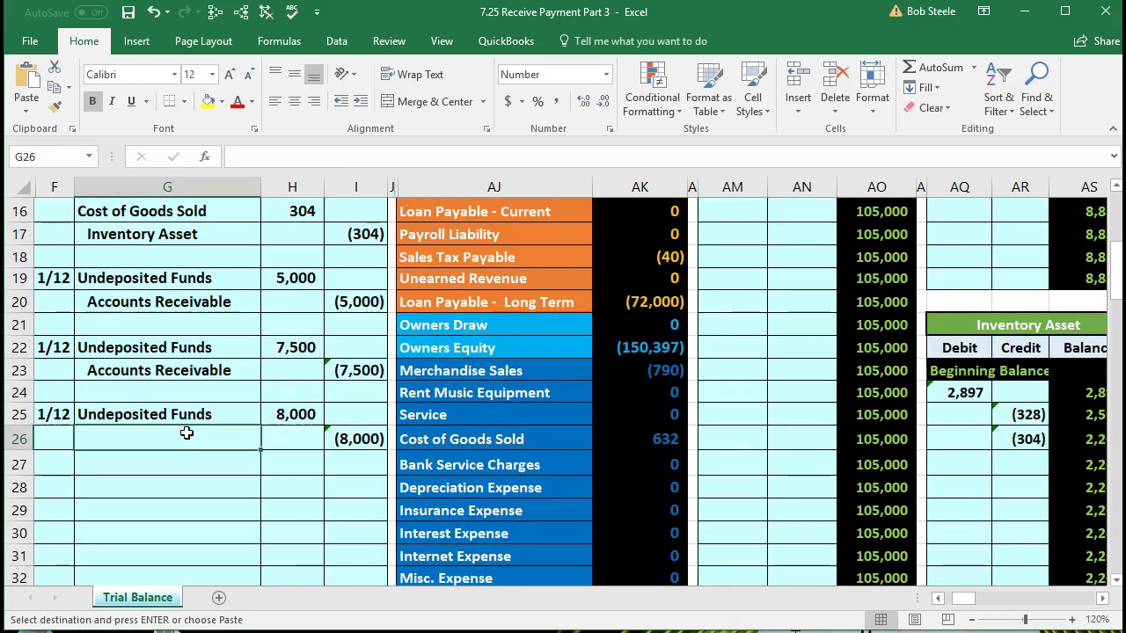
{"action": "right_click", "coordinate": [187, 433]}
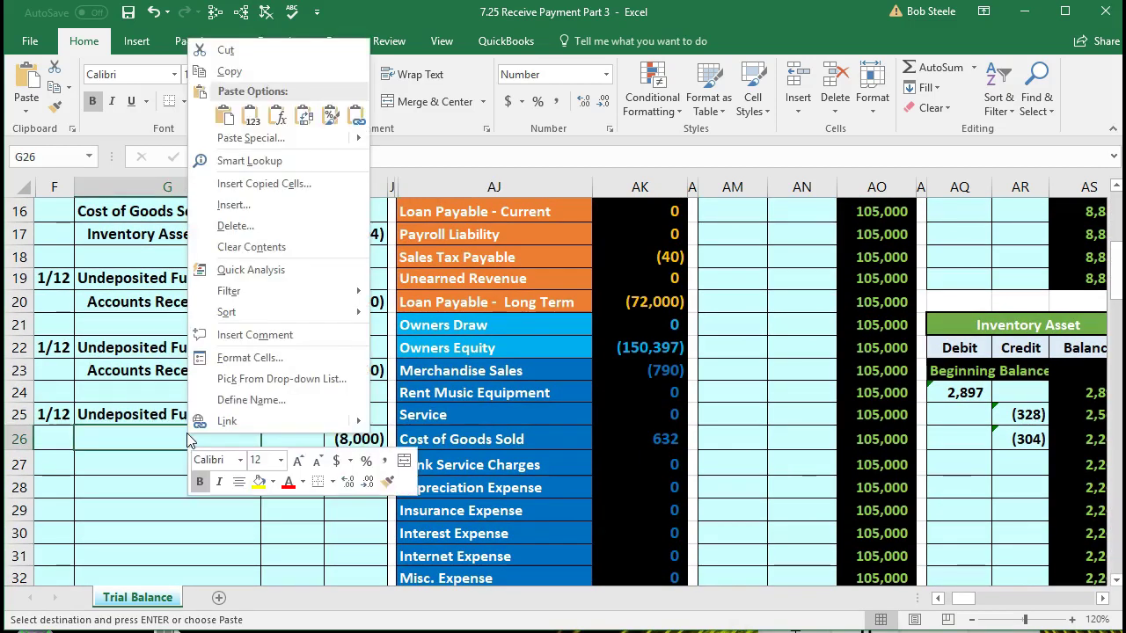
{"action": "left_click", "coordinate": [249, 119]}
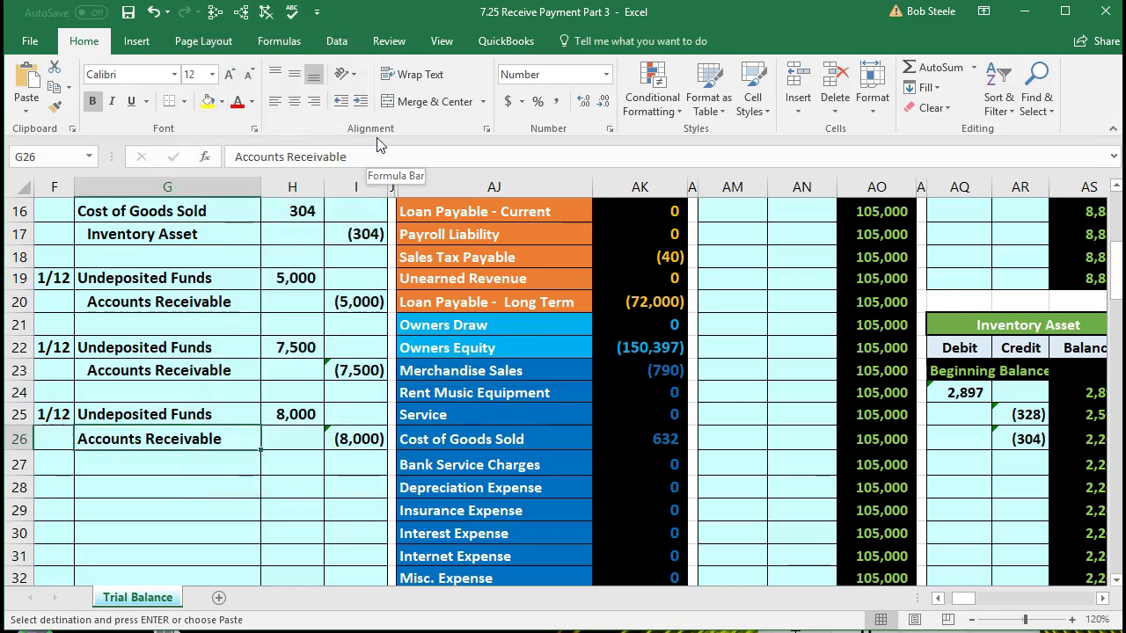
{"action": "left_click", "coordinate": [360, 102]}
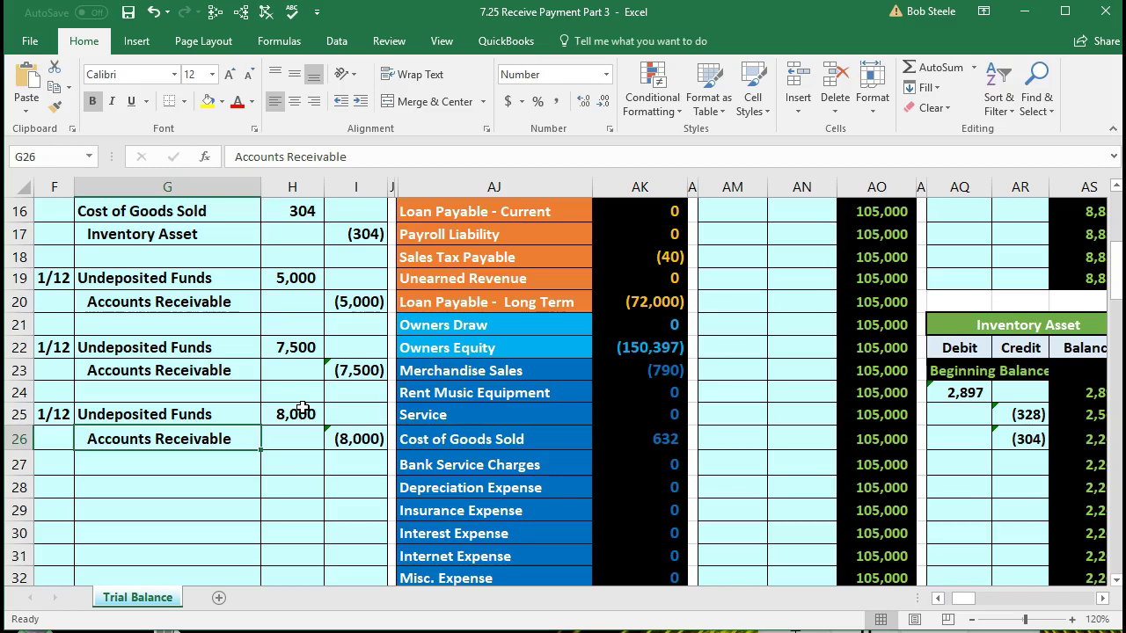
- Review the journal entry in G25:I26 against the Undeposited Funds balance in the trial balance
{"action": "left_click_drag", "start_coordinate": [230, 413], "coordinate": [329, 438]}
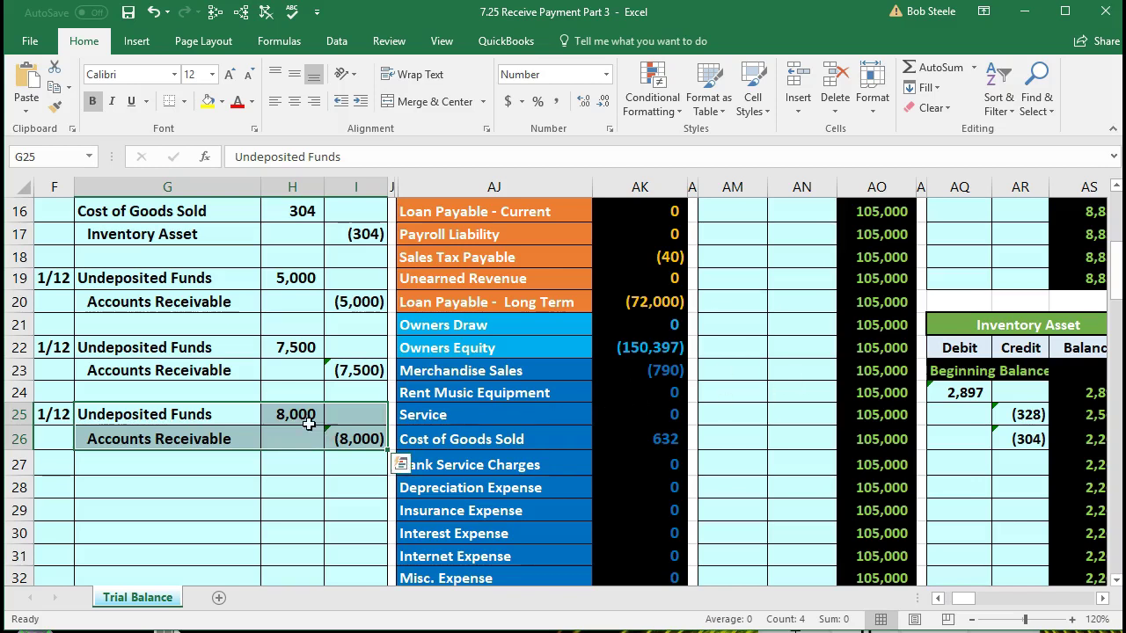
{"action": "left_click_drag", "start_coordinate": [216, 417], "coordinate": [299, 414]}
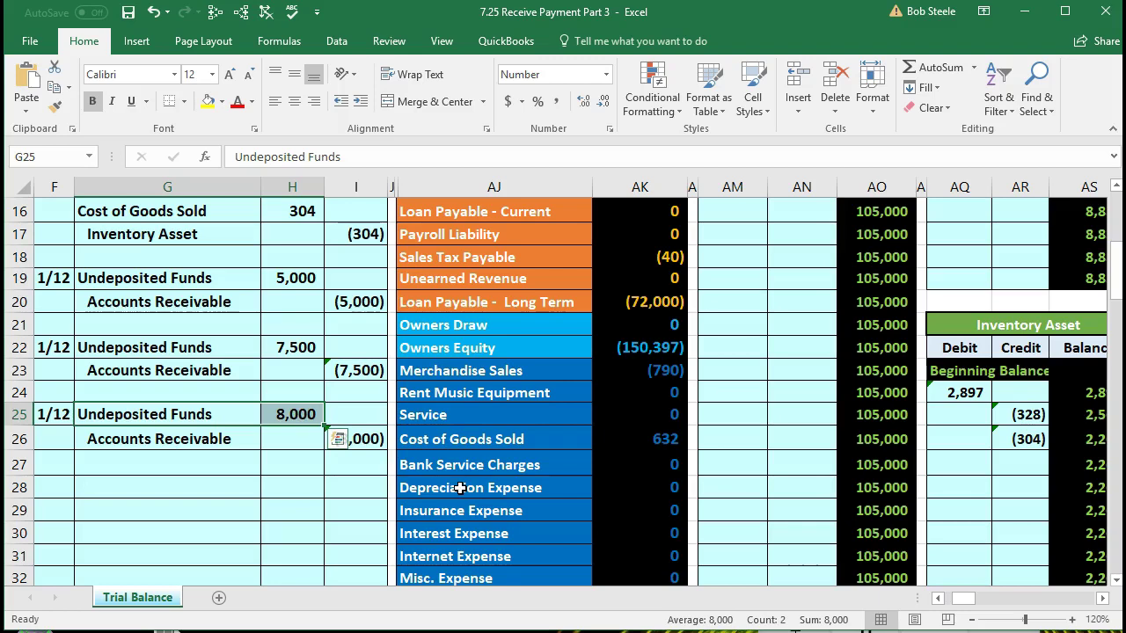
{"action": "scroll", "coordinate": [459, 488], "scroll_direction": "up", "scroll_amount": 4}
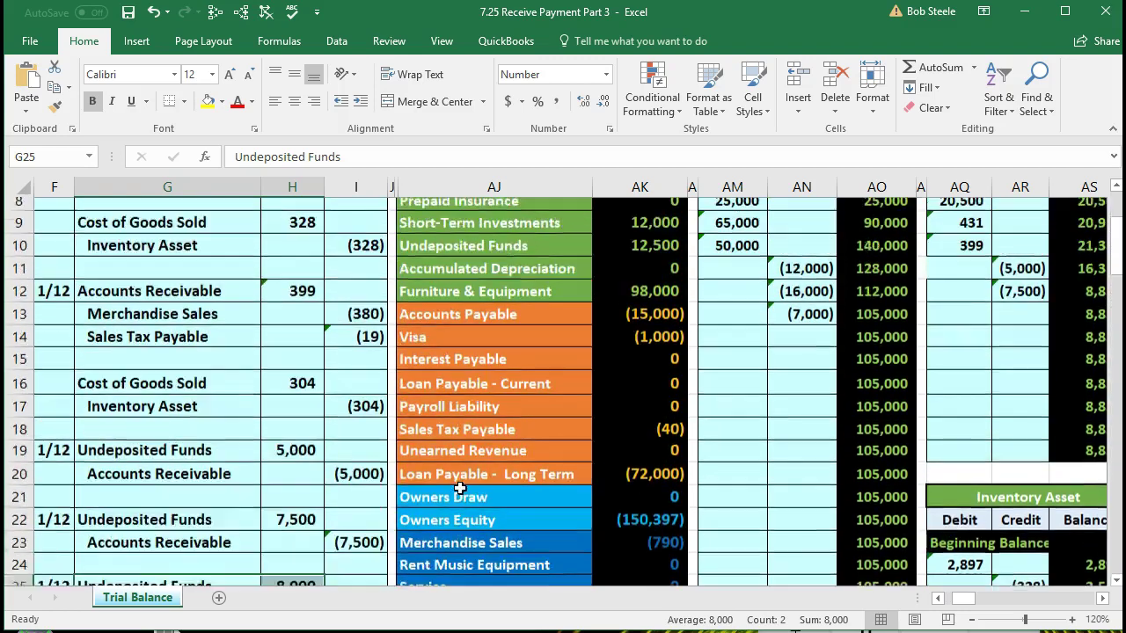
{"action": "left_click_drag", "start_coordinate": [449, 352], "coordinate": [647, 348]}
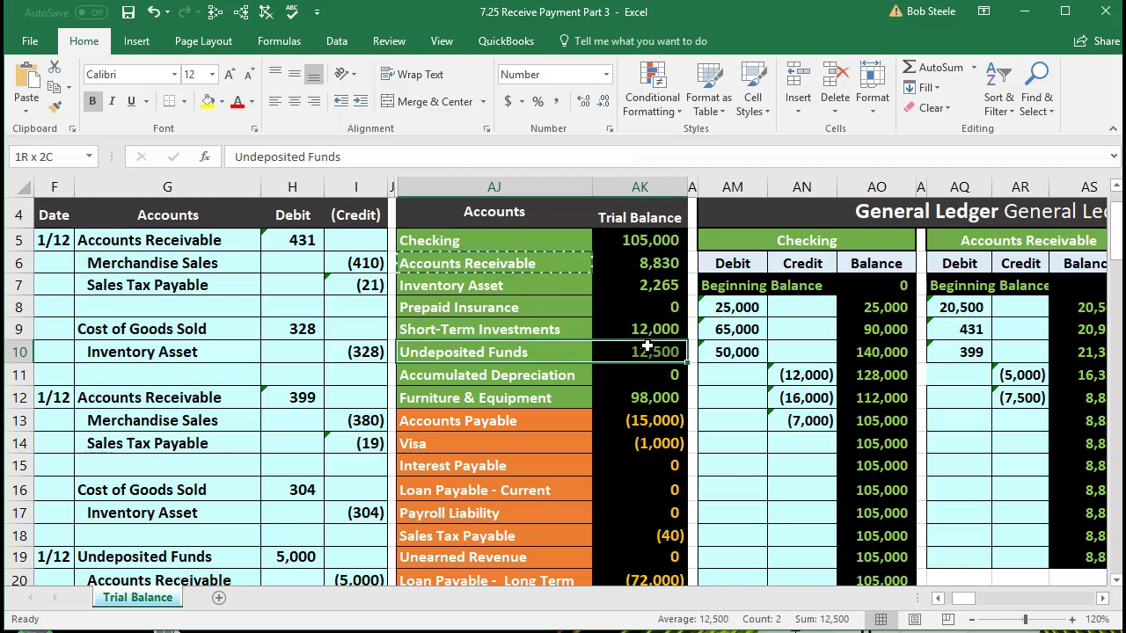
{"action": "left_click", "coordinate": [730, 472]}
{"action": "scroll", "coordinate": [727, 475], "scroll_direction": "up", "scroll_amount": 1}
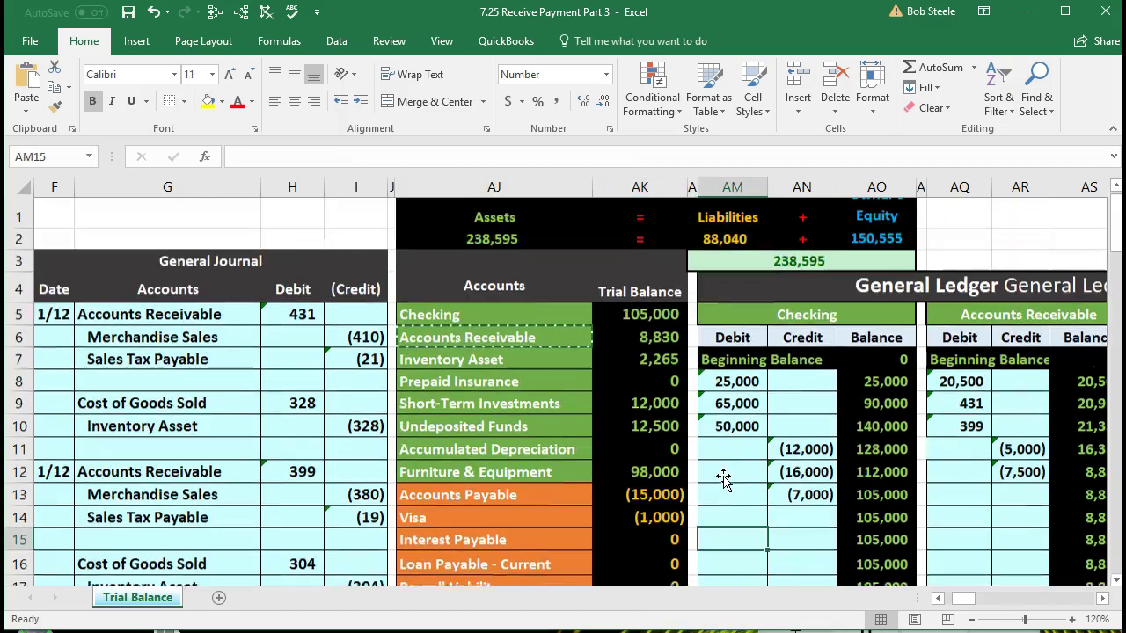
{"action": "left_click", "coordinate": [454, 220]}
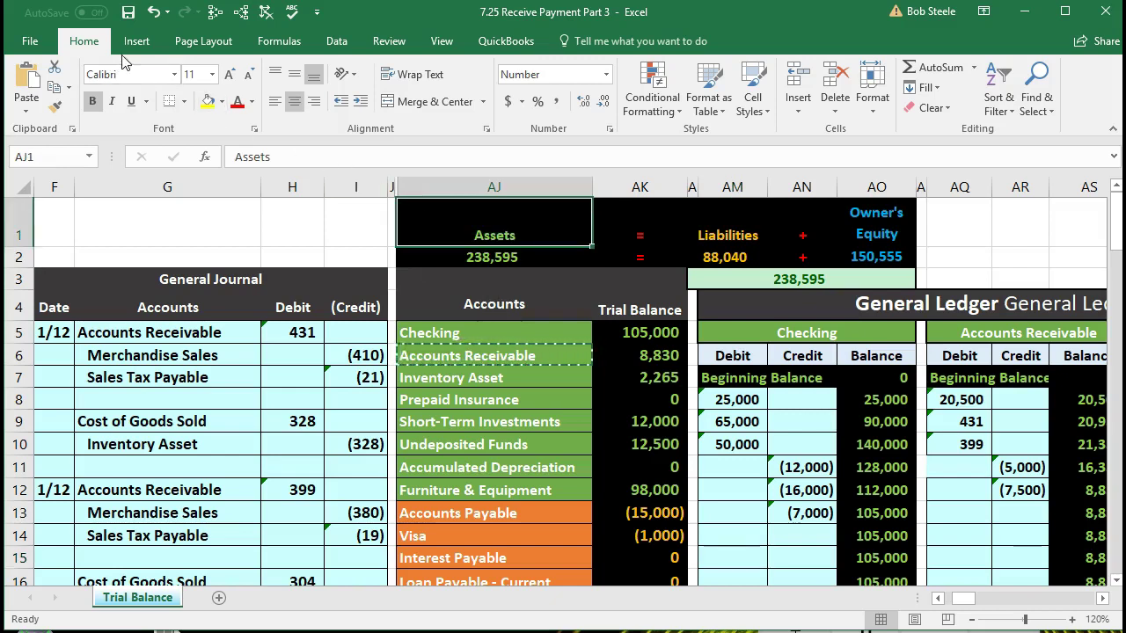
- Freeze the panes at AJ1 so the general journal columns stay fixed while the ledger moves
{"action": "left_click", "coordinate": [444, 42]}
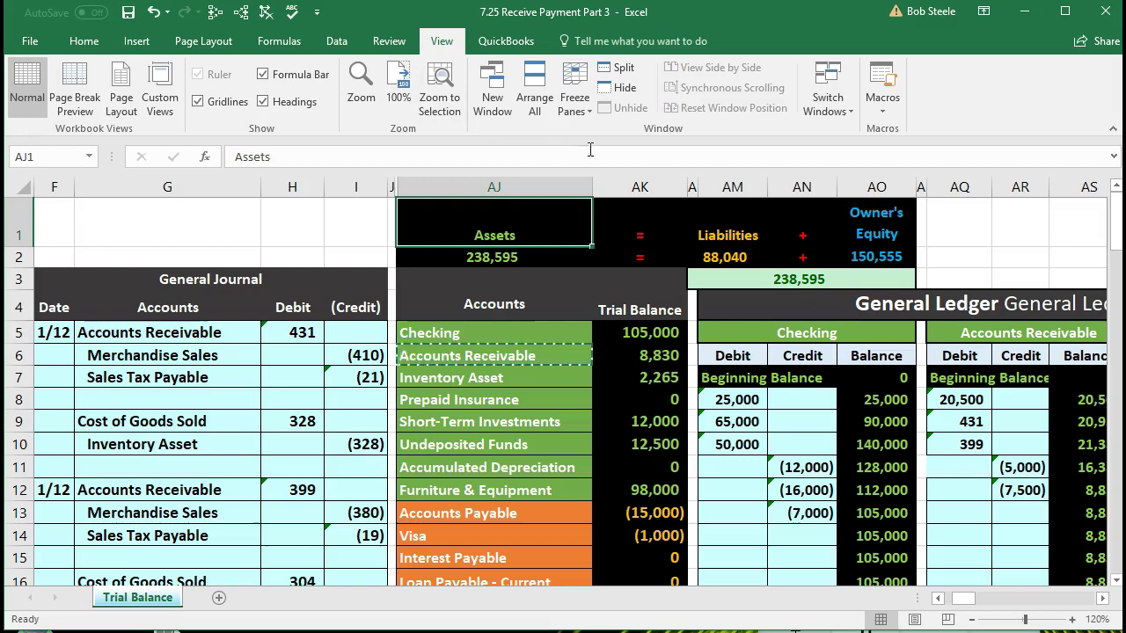
{"action": "left_click", "coordinate": [574, 100]}
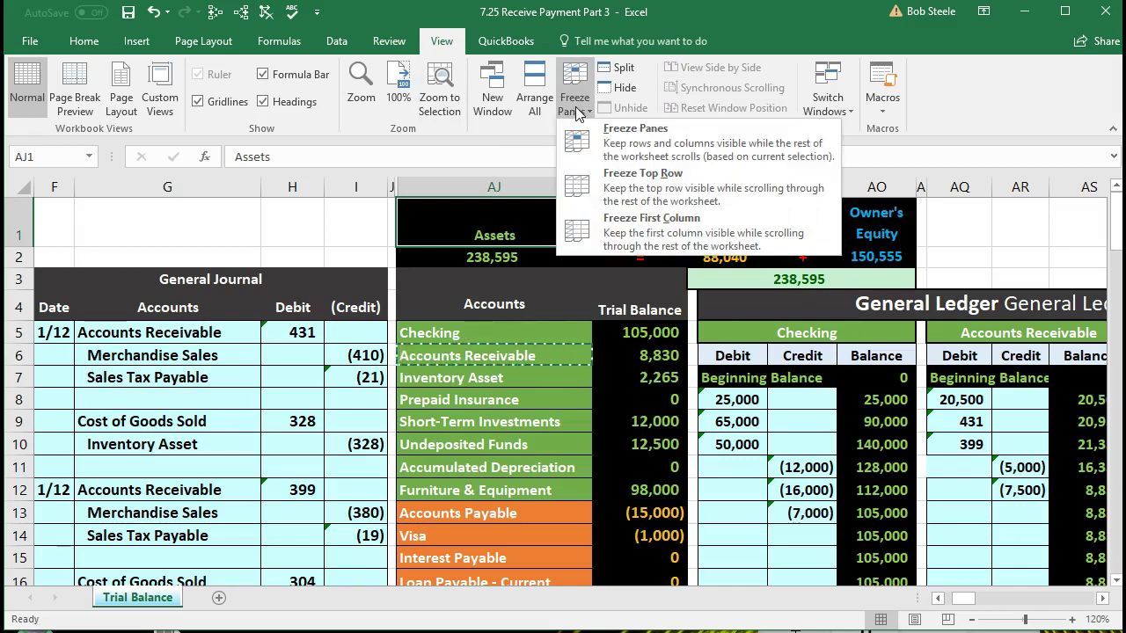
{"action": "left_click", "coordinate": [640, 146]}
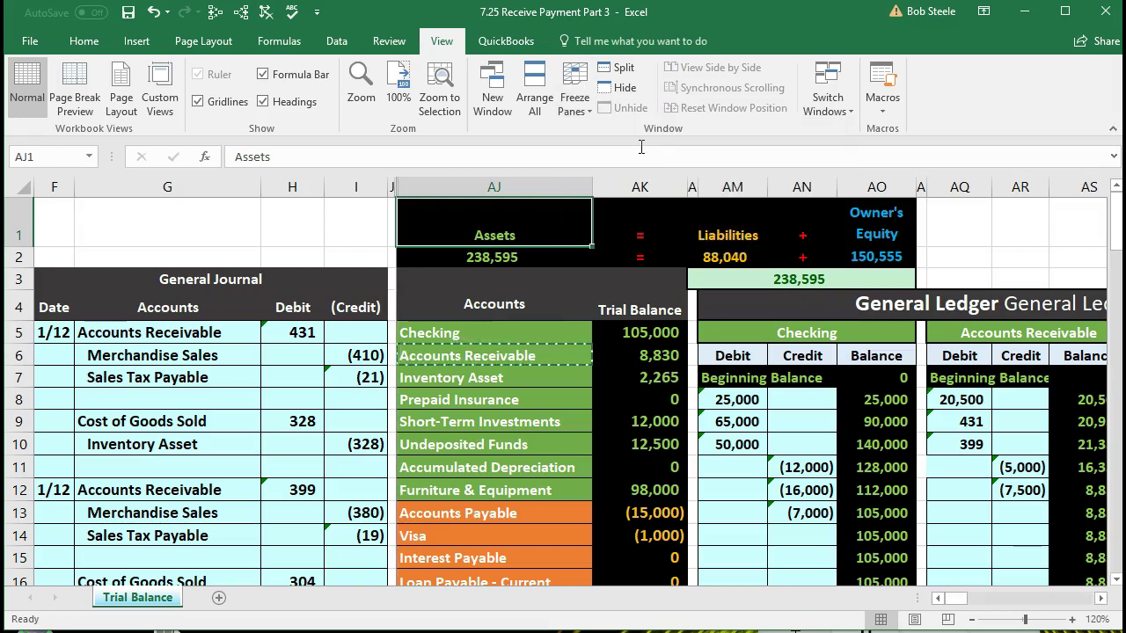
- Post the 8,000 journal debit to the Undeposited Funds ledger by entering =H25 in debit cell AU24
{"action": "left_click", "coordinate": [640, 423]}
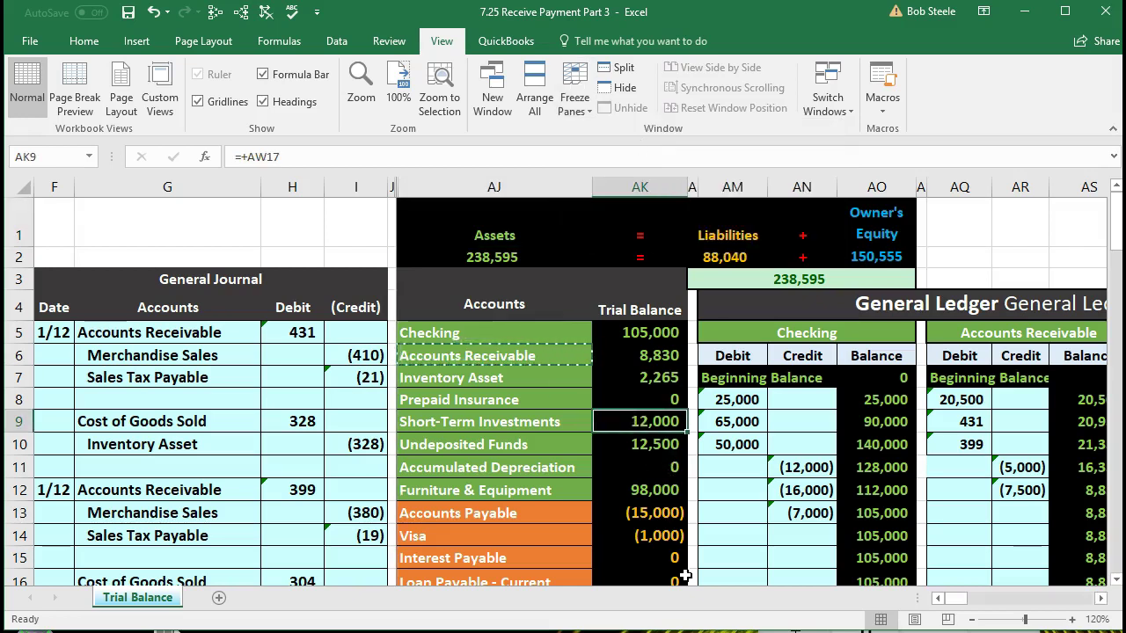
{"action": "key", "text": "Right"}
{"action": "key", "text": "Right"}
{"action": "key", "text": "Right"}
{"action": "key", "text": "Right"}
{"action": "key", "text": "Right"}
{"action": "key", "text": "Right"}
{"action": "key", "text": "Right"}
{"action": "key", "text": "Right"}
{"action": "key", "text": "Right"}
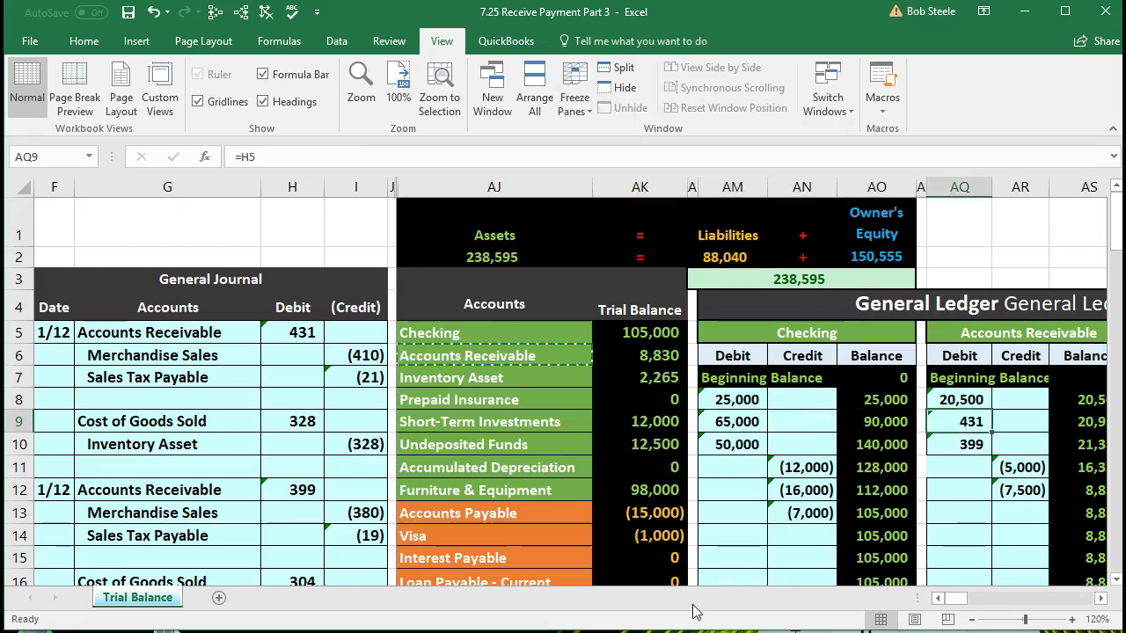
{"action": "key", "text": "Right"}
{"action": "key", "text": "Right"}
{"action": "key", "text": "Right"}
{"action": "key", "text": "Right"}
{"action": "key", "text": "Right"}
{"action": "key", "text": "Right"}
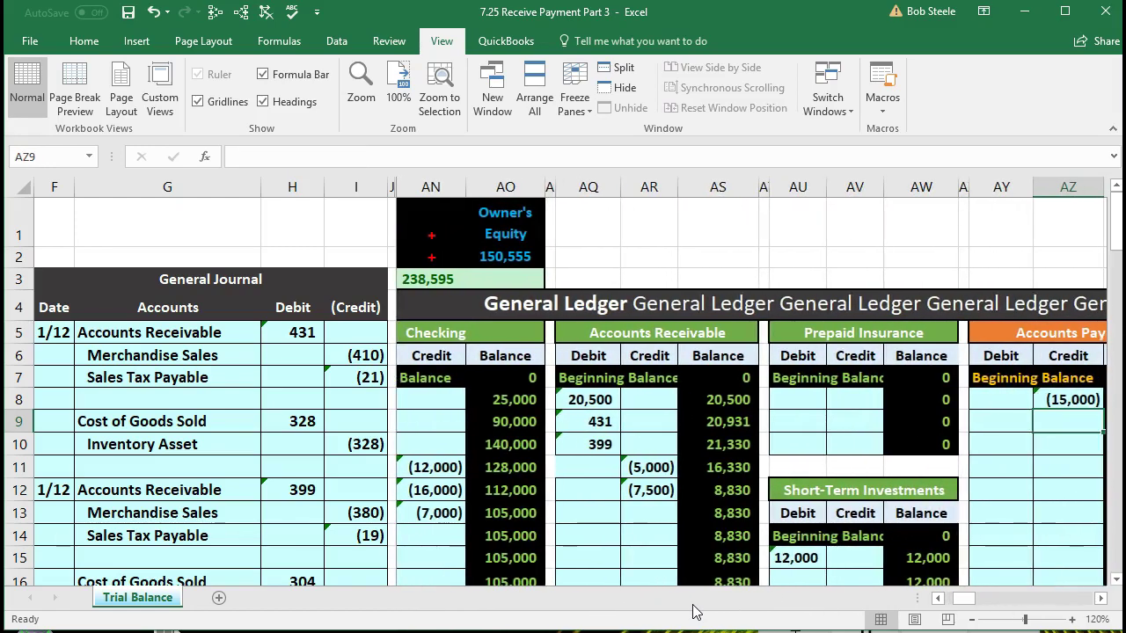
{"action": "scroll", "coordinate": [762, 559], "scroll_direction": "down", "scroll_amount": 5}
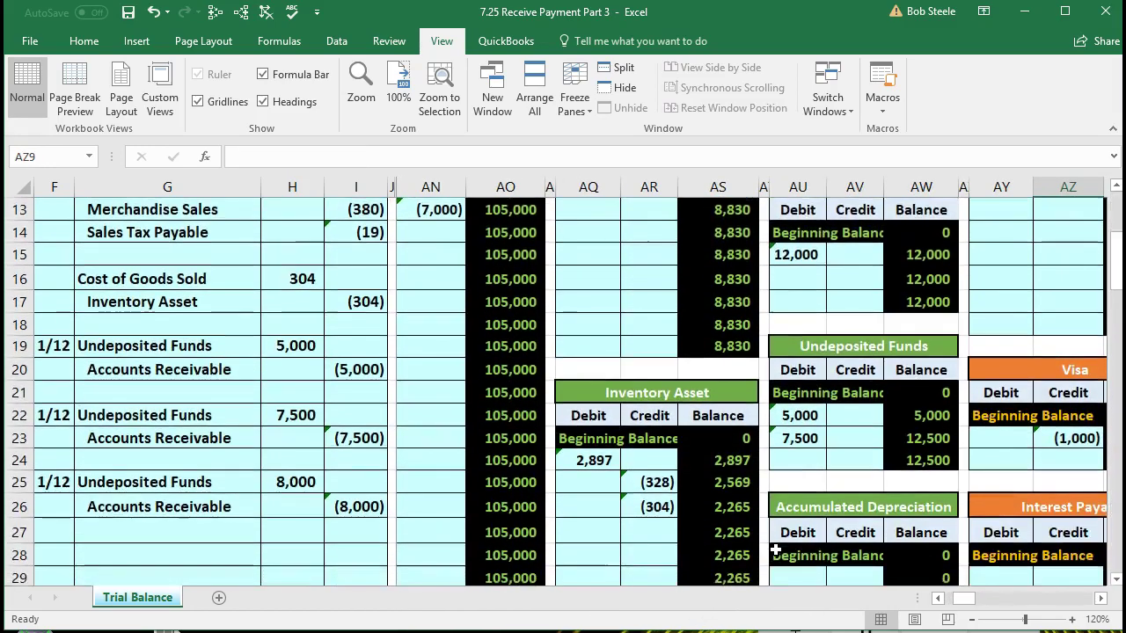
{"action": "left_click", "coordinate": [798, 389]}
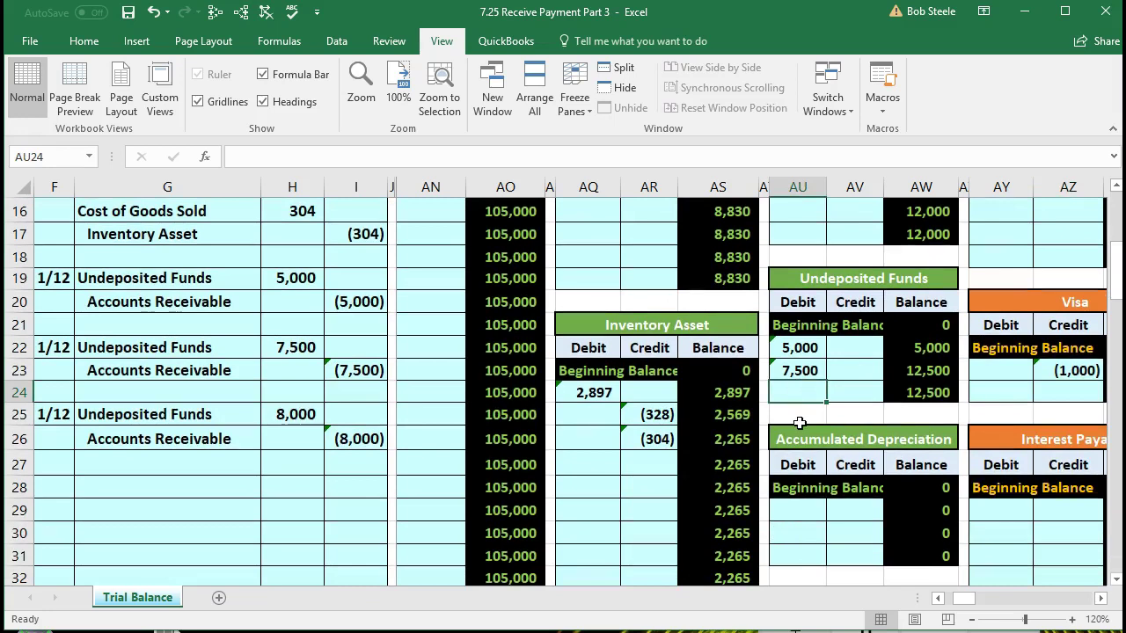
{"action": "scroll", "coordinate": [799, 423], "scroll_direction": "down", "scroll_amount": 1}
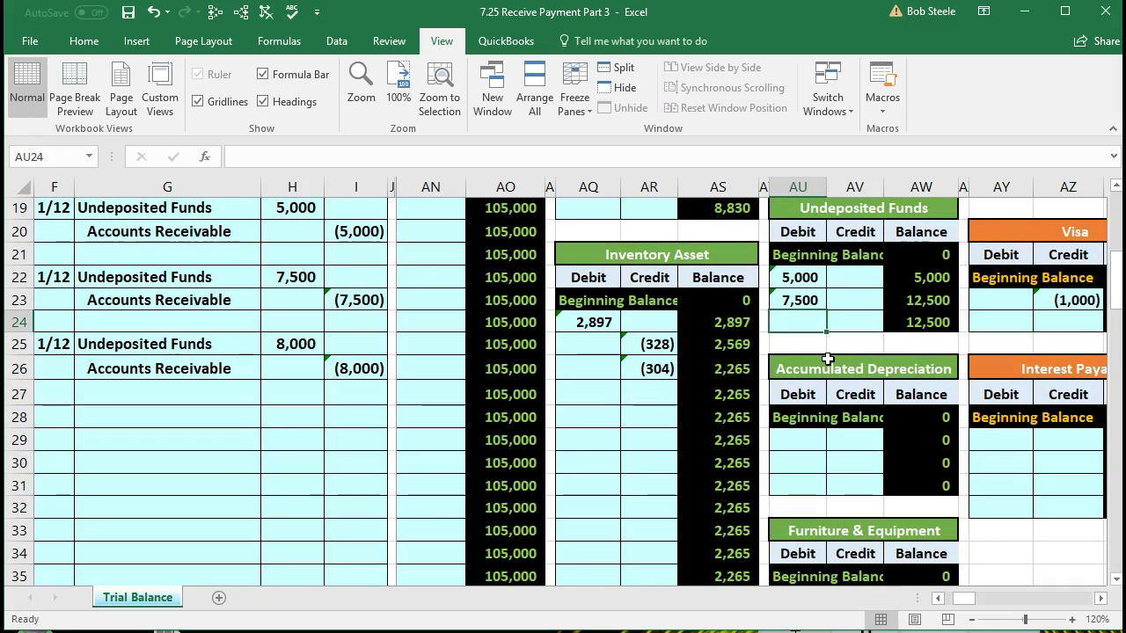
{"action": "type", "text": "="}
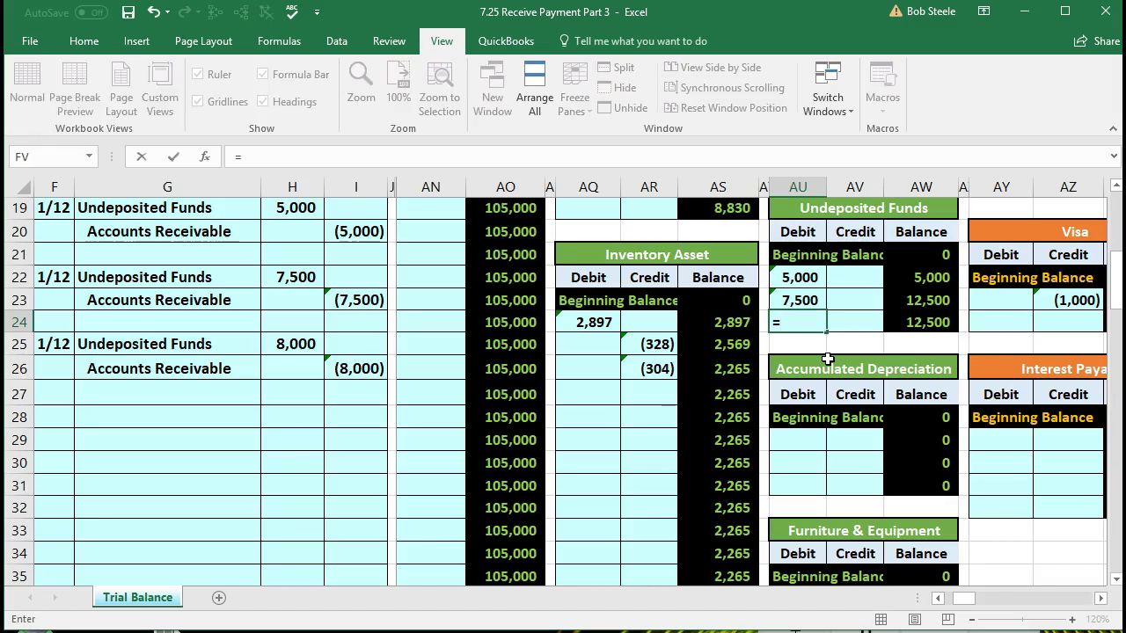
{"action": "left_click", "coordinate": [300, 347]}
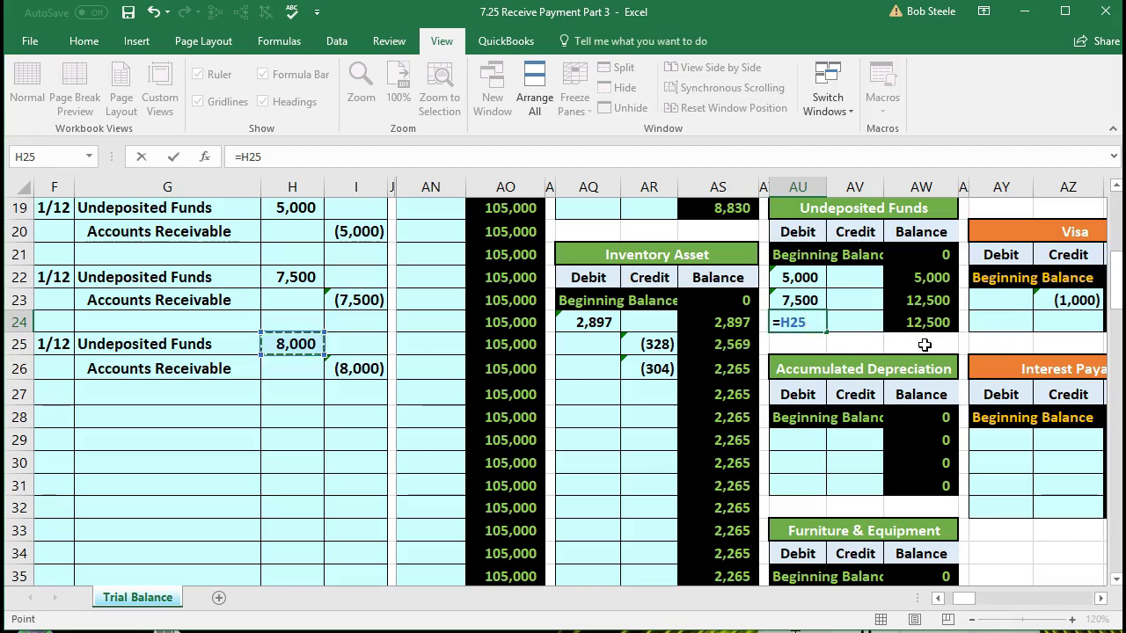
{"action": "key", "text": "Return"}
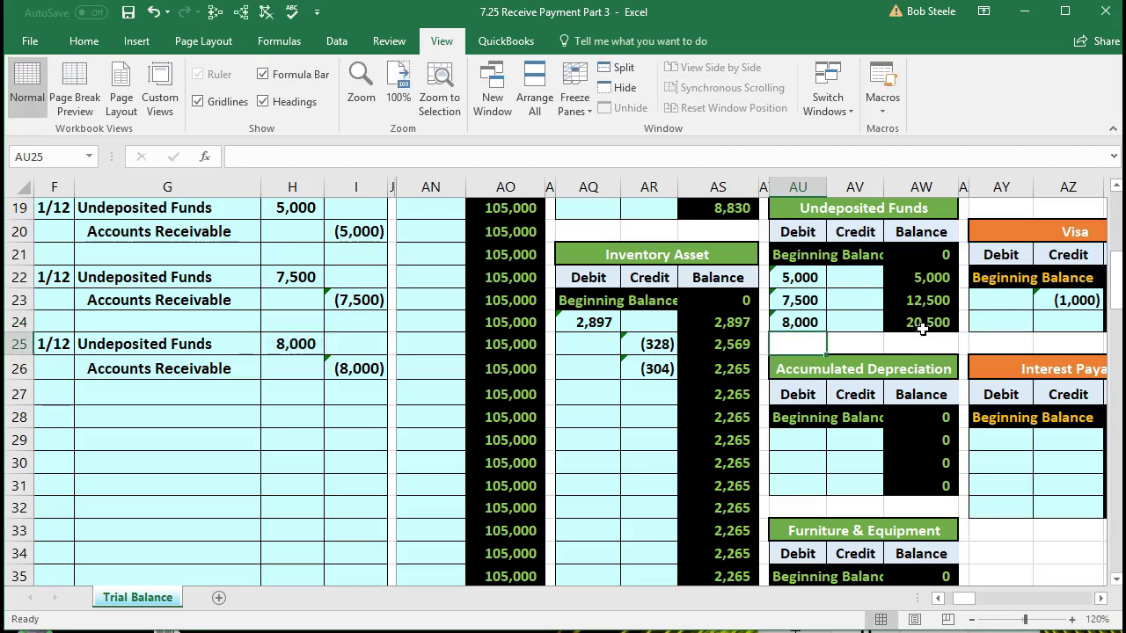
- Check the Undeposited Funds ledger balance in AW24 against its trial balance amount in AK10
{"action": "left_click", "coordinate": [921, 322]}
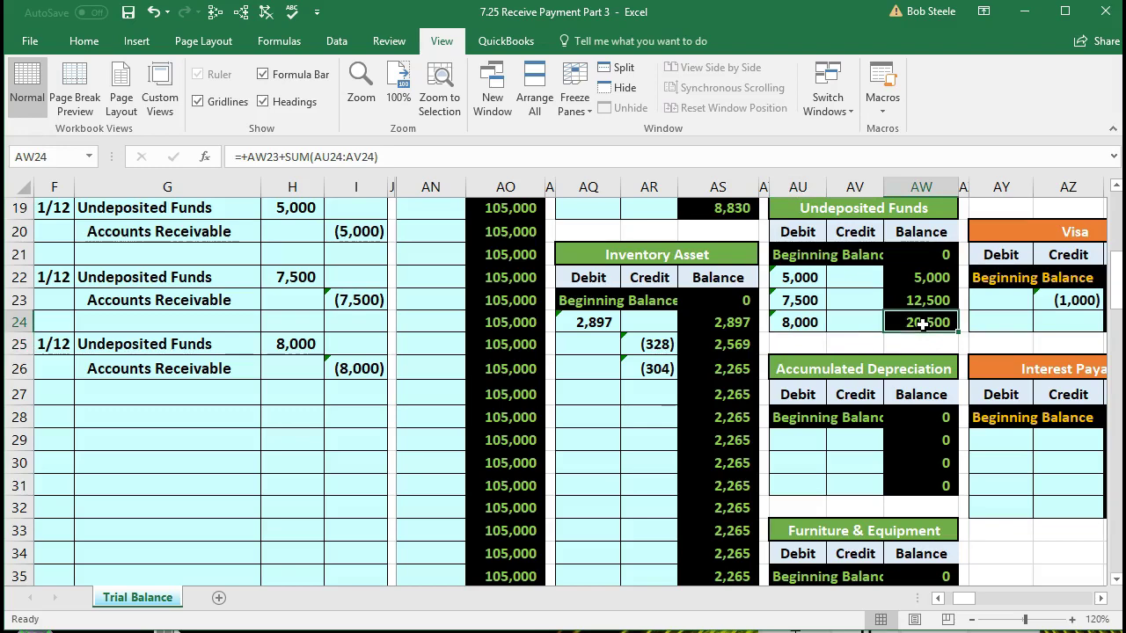
{"action": "key", "text": "Left"}
{"action": "key", "text": "Left"}
{"action": "key", "text": "Left"}
{"action": "key", "text": "Left"}
{"action": "key", "text": "Left"}
{"action": "key", "text": "Left"}
{"action": "key", "text": "Left"}
{"action": "key", "text": "Left"}
{"action": "key", "text": "Left"}
{"action": "key", "text": "Left"}
{"action": "key", "text": "Left"}
{"action": "key", "text": "Left"}
{"action": "key", "text": "Left"}
{"action": "key", "text": "Left"}
{"action": "key", "text": "Left"}
{"action": "key", "text": "Left"}
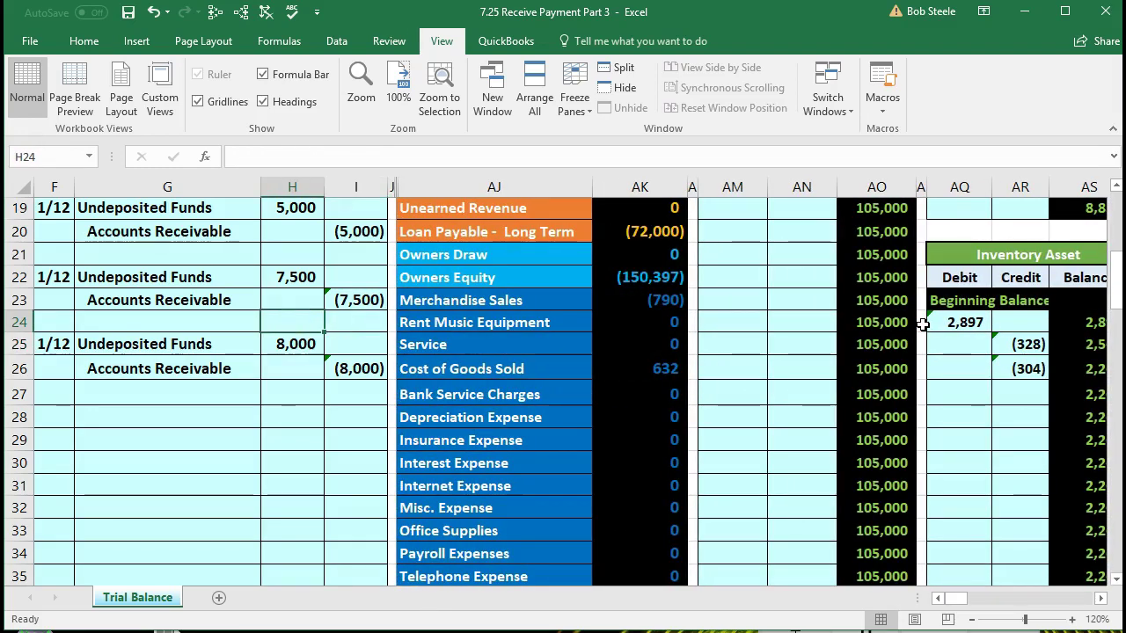
{"action": "scroll", "coordinate": [724, 366], "scroll_direction": "up", "scroll_amount": 3}
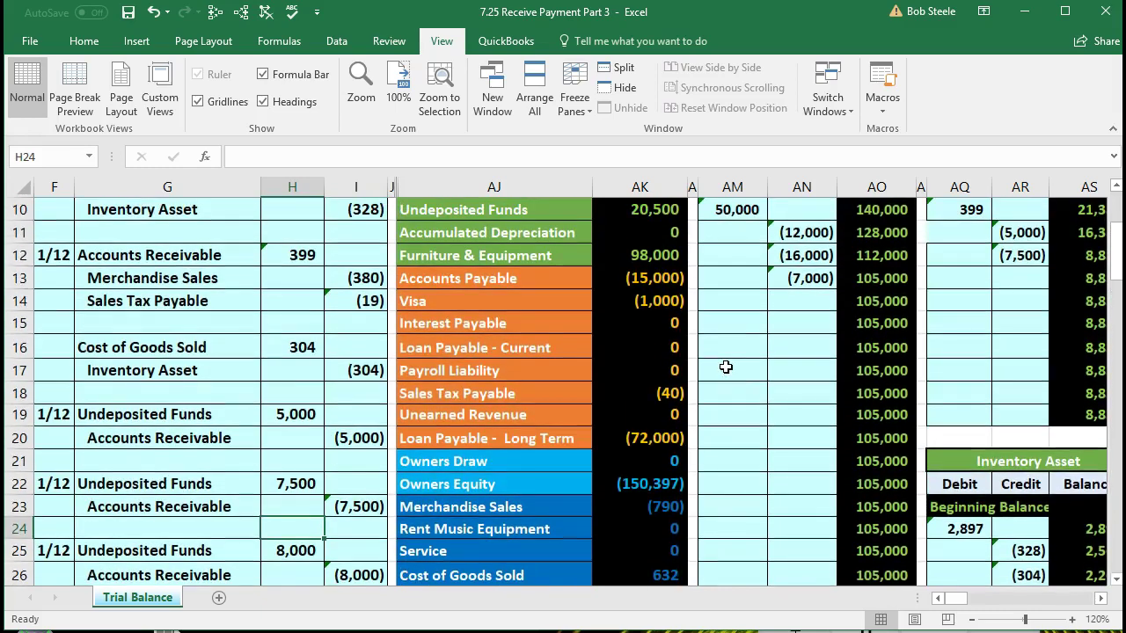
{"action": "scroll", "coordinate": [726, 367], "scroll_direction": "up", "scroll_amount": 1}
{"action": "left_click", "coordinate": [656, 276]}
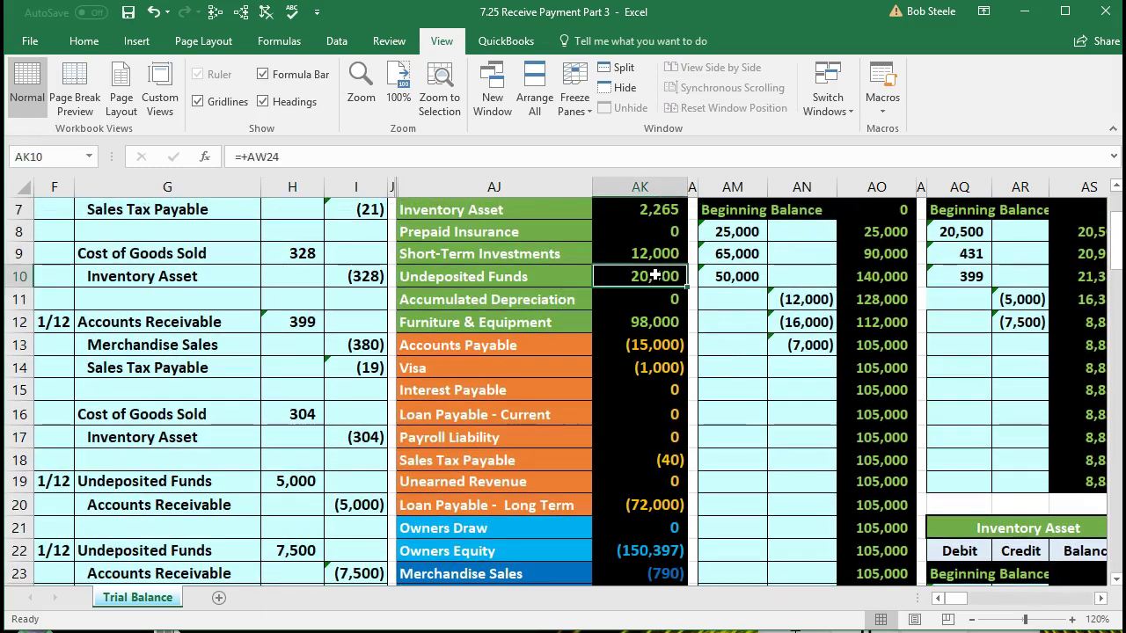
- Compare the journal's Accounts Receivable credit line in G26:I26 with the Accounts Receivable row in the trial balance
{"action": "scroll", "coordinate": [646, 355], "scroll_direction": "down", "scroll_amount": 3}
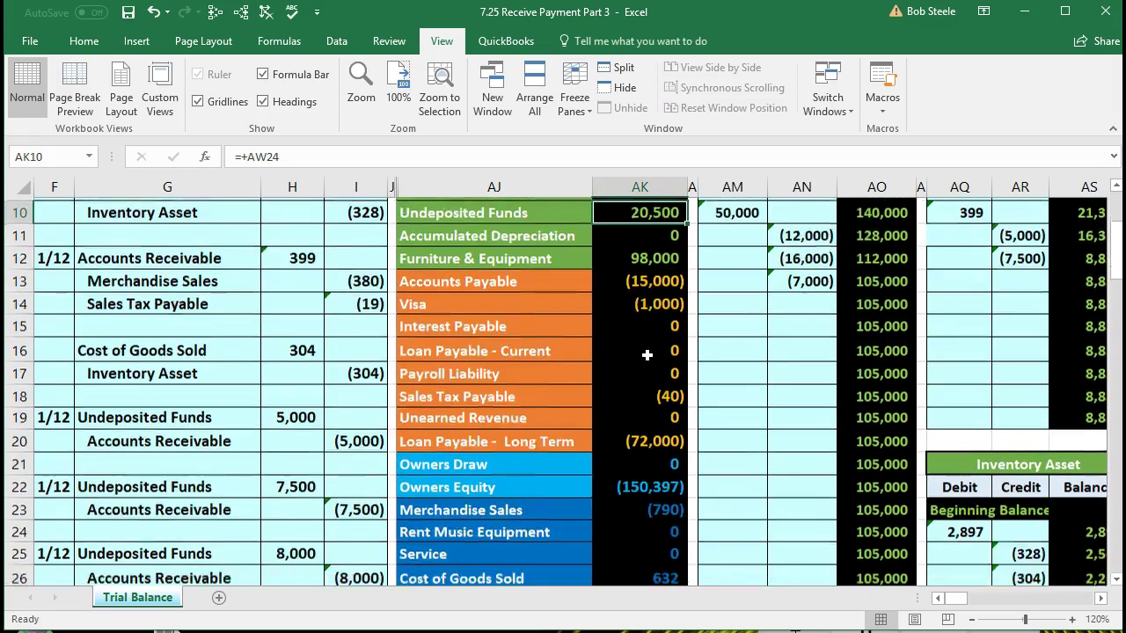
{"action": "left_click_drag", "start_coordinate": [185, 444], "coordinate": [352, 437]}
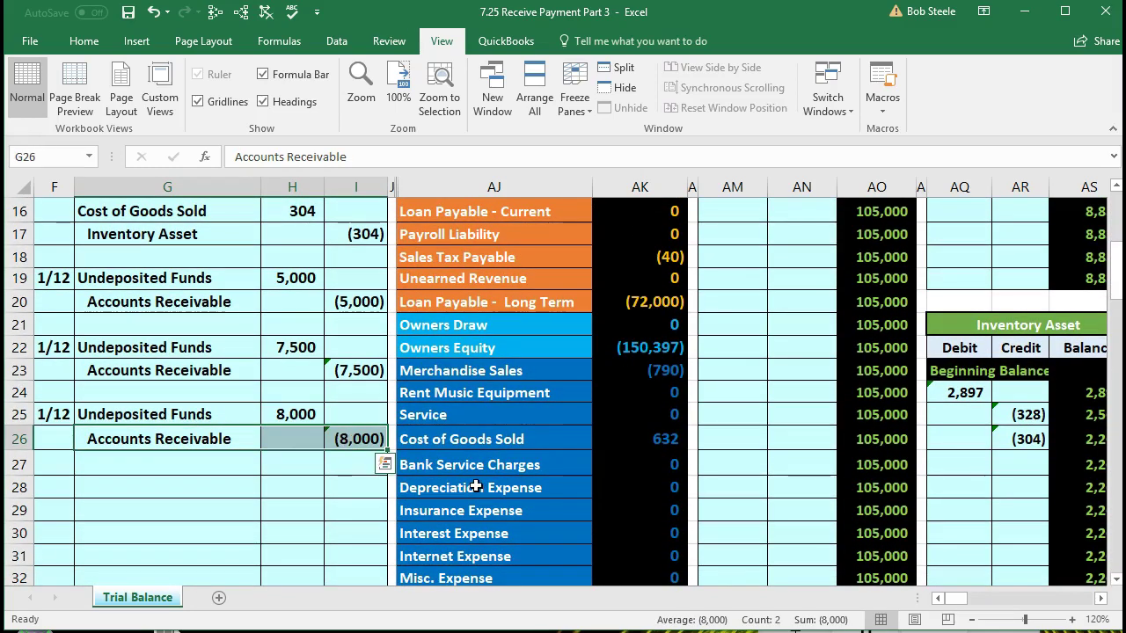
{"action": "scroll", "coordinate": [475, 486], "scroll_direction": "up", "scroll_amount": 1}
{"action": "scroll", "coordinate": [475, 486], "scroll_direction": "up", "scroll_amount": 1}
{"action": "left_click_drag", "start_coordinate": [453, 262], "coordinate": [642, 264]}
{"action": "scroll", "coordinate": [667, 380], "scroll_direction": "up", "scroll_amount": 1}
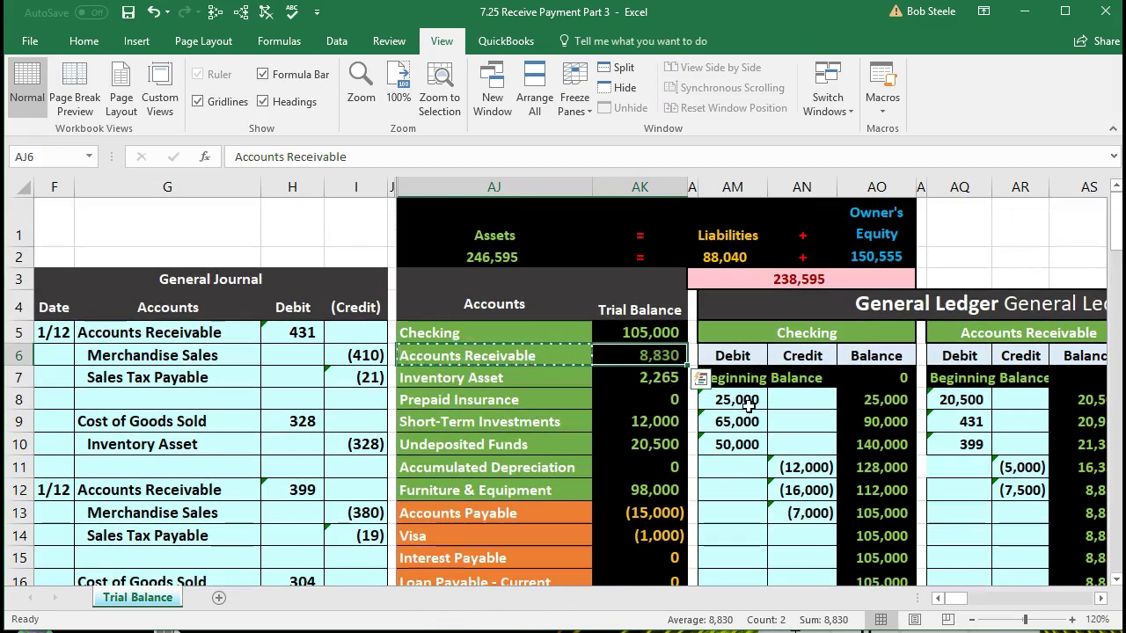
- Post the 8,000 journal credit to the Accounts Receivable ledger by entering =I26 in credit cell AR13
{"action": "left_click", "coordinate": [913, 438]}
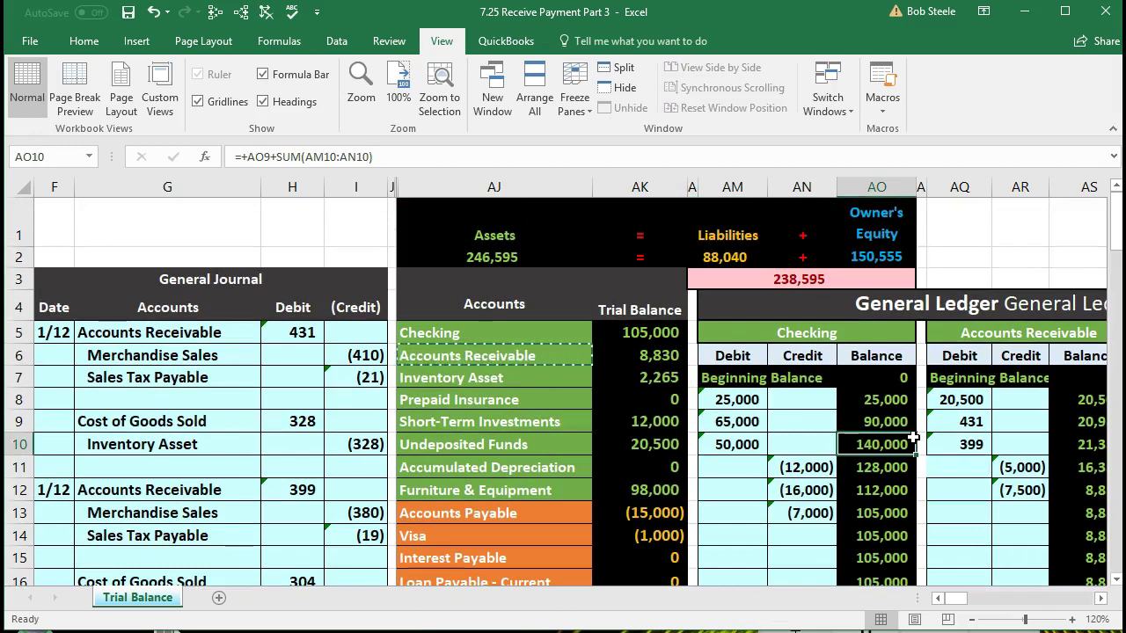
{"action": "key", "text": "Right"}
{"action": "key", "text": "Right"}
{"action": "key", "text": "Right"}
{"action": "key", "text": "Right"}
{"action": "key", "text": "Right"}
{"action": "key", "text": "Right"}
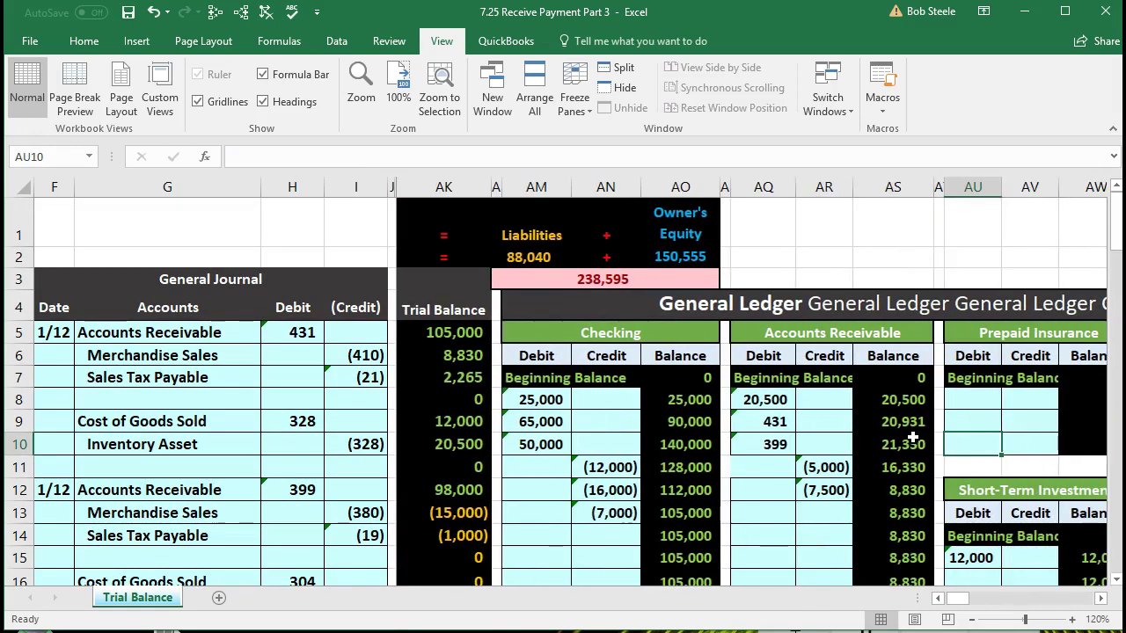
{"action": "scroll", "coordinate": [837, 404], "scroll_direction": "down", "scroll_amount": 1}
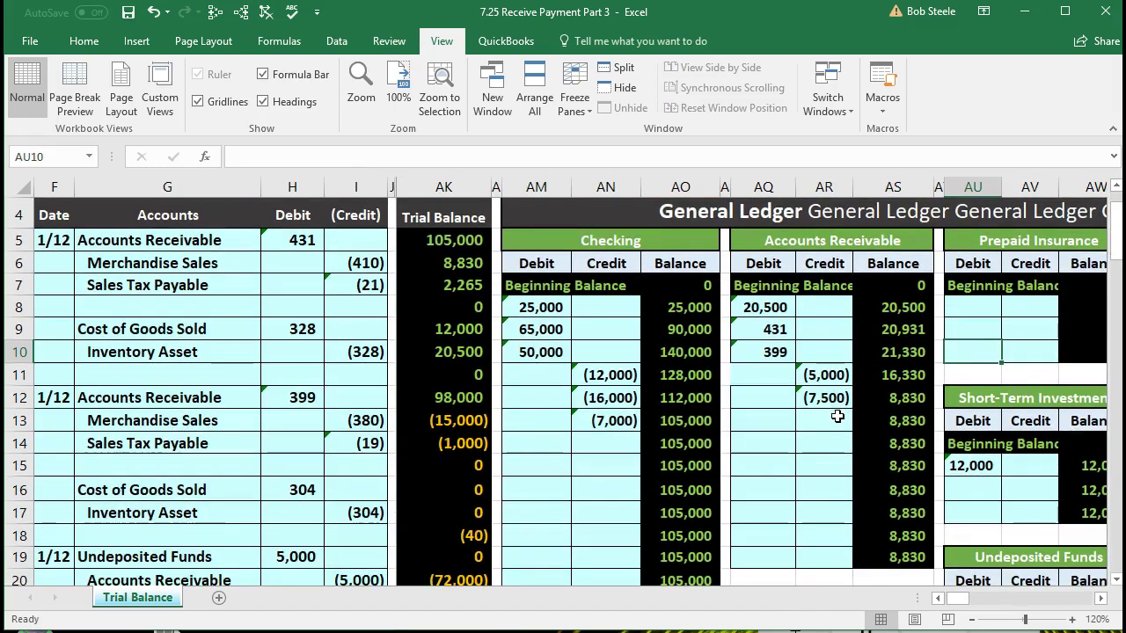
{"action": "left_click", "coordinate": [837, 418]}
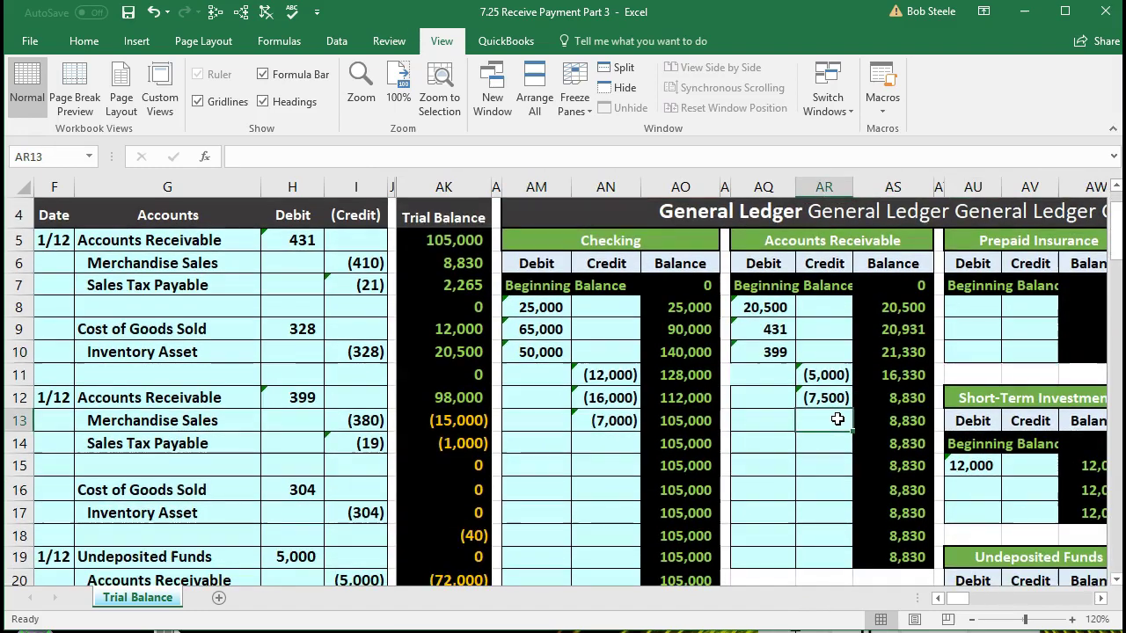
{"action": "scroll", "coordinate": [838, 418], "scroll_direction": "down", "scroll_amount": 2}
{"action": "scroll", "coordinate": [838, 419], "scroll_direction": "down", "scroll_amount": 1}
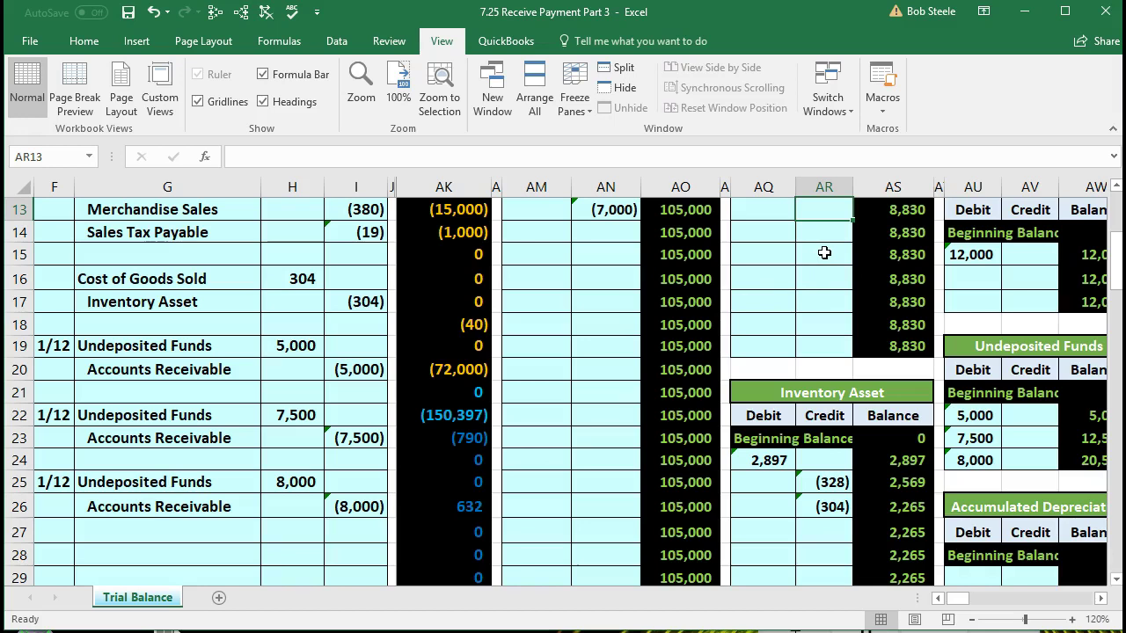
{"action": "type", "text": "="}
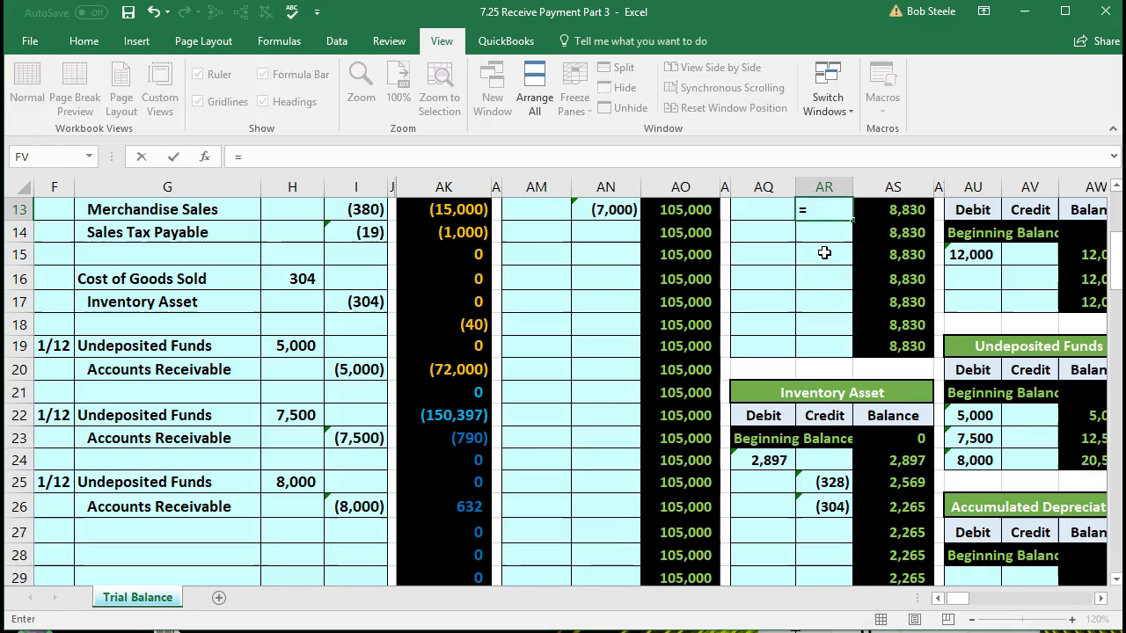
{"action": "left_click", "coordinate": [378, 505]}
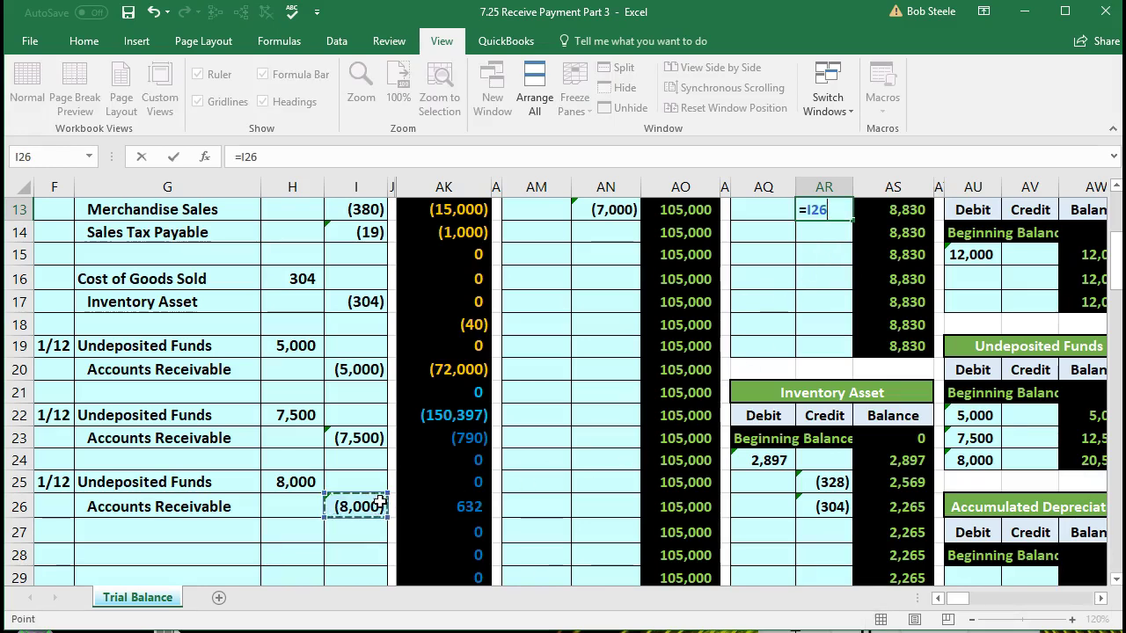
{"action": "scroll", "coordinate": [704, 431], "scroll_direction": "up", "scroll_amount": 1}
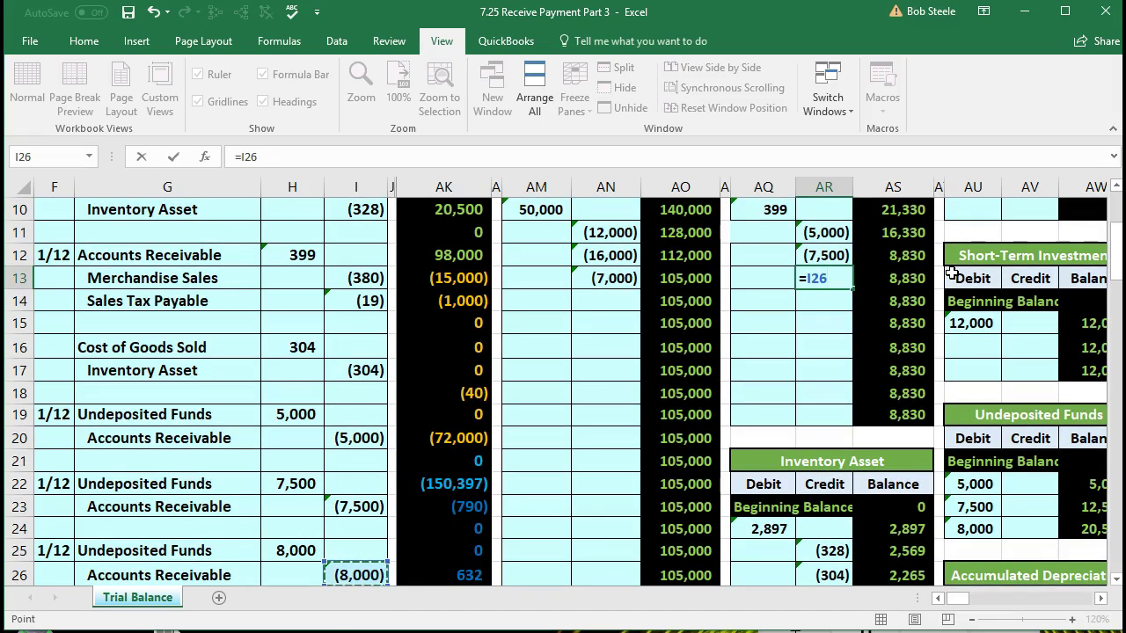
{"action": "key", "text": "Return"}
- Check the Accounts Receivable ledger balance in AS13 against AK6 in the trial balance and review the ledger debits in AQ8:AQ13
{"action": "left_click", "coordinate": [915, 283]}
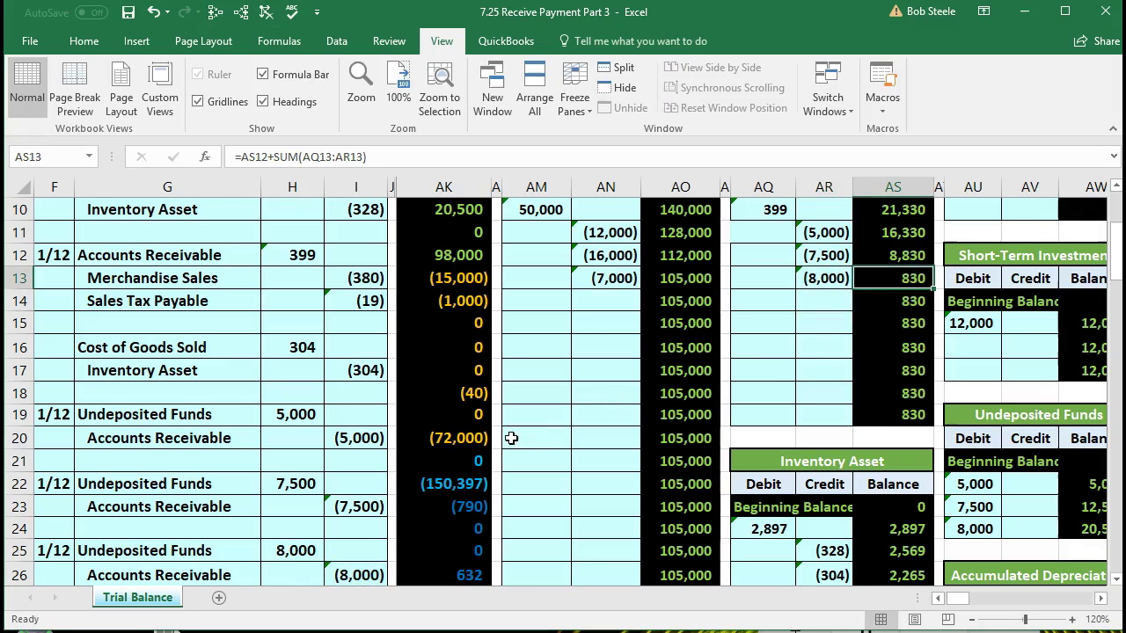
{"action": "key", "text": "Left"}
{"action": "key", "text": "Left"}
{"action": "key", "text": "Left"}
{"action": "key", "text": "Left"}
{"action": "key", "text": "Left"}
{"action": "key", "text": "Left"}
{"action": "key", "text": "Left"}
{"action": "key", "text": "Left"}
{"action": "key", "text": "Left"}
{"action": "key", "text": "Left"}
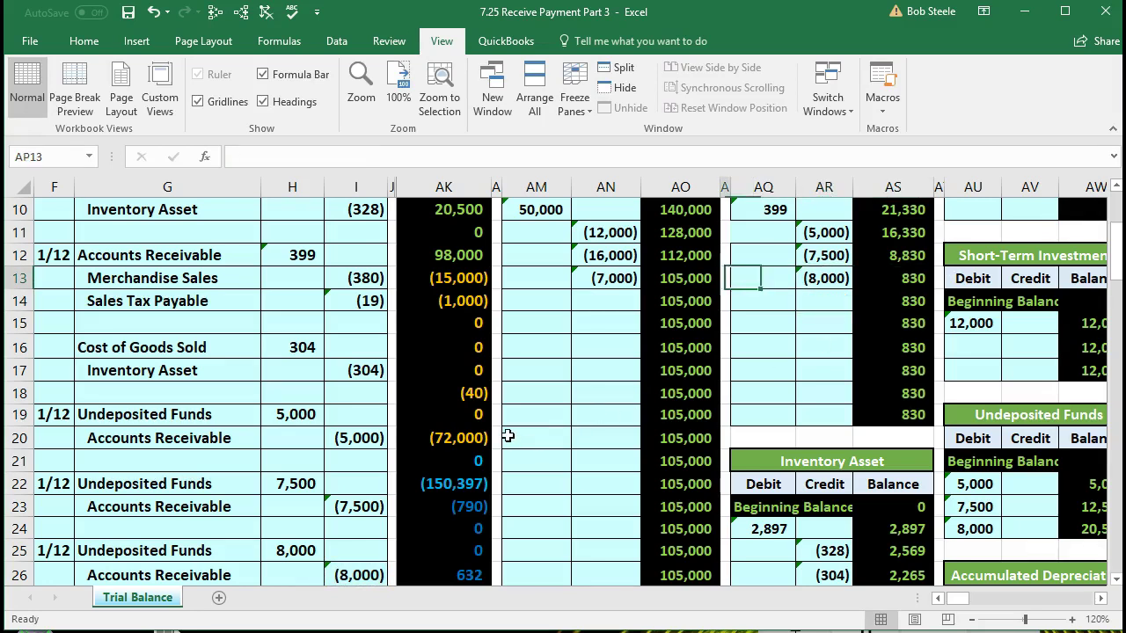
{"action": "key", "text": "Left"}
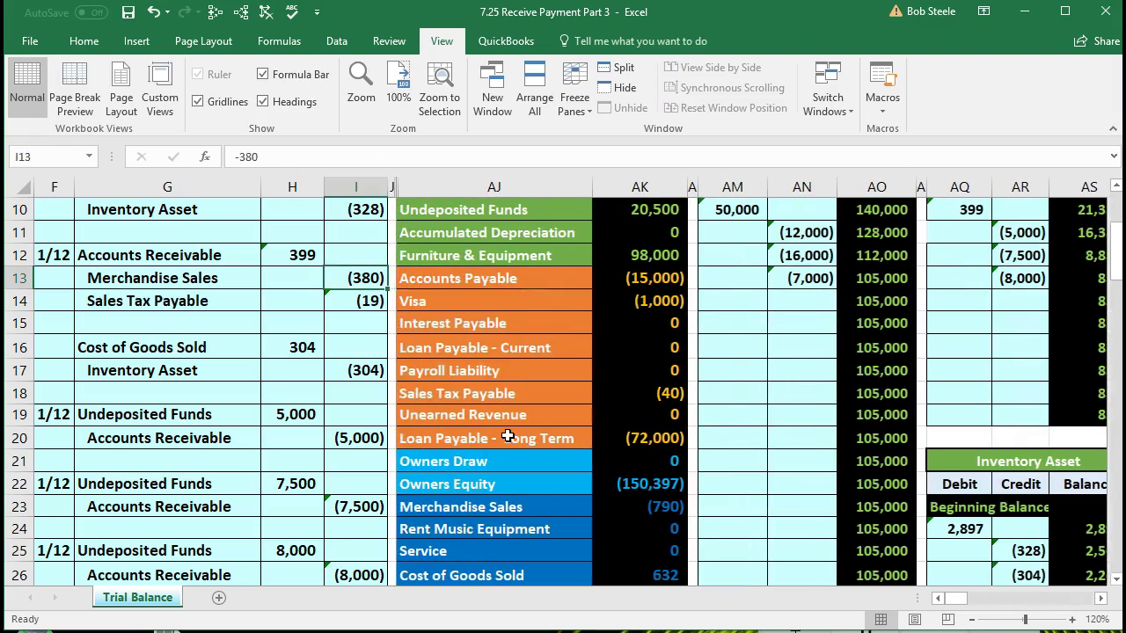
{"action": "scroll", "coordinate": [507, 354], "scroll_direction": "up", "scroll_amount": 2}
{"action": "left_click", "coordinate": [638, 268]}
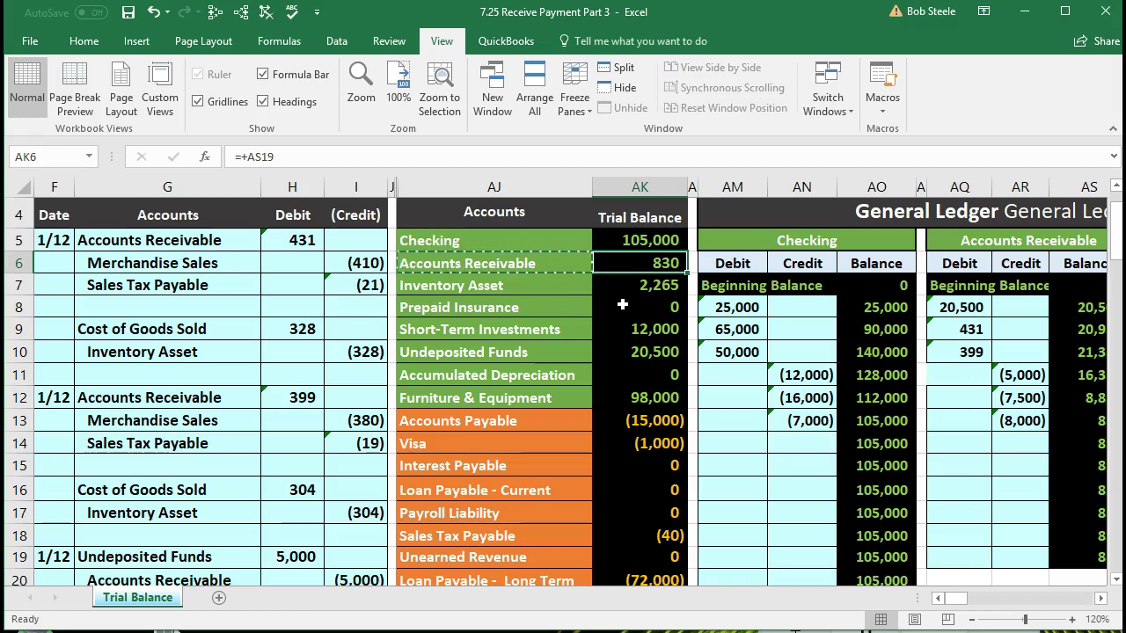
{"action": "left_click_drag", "start_coordinate": [944, 306], "coordinate": [979, 440]}
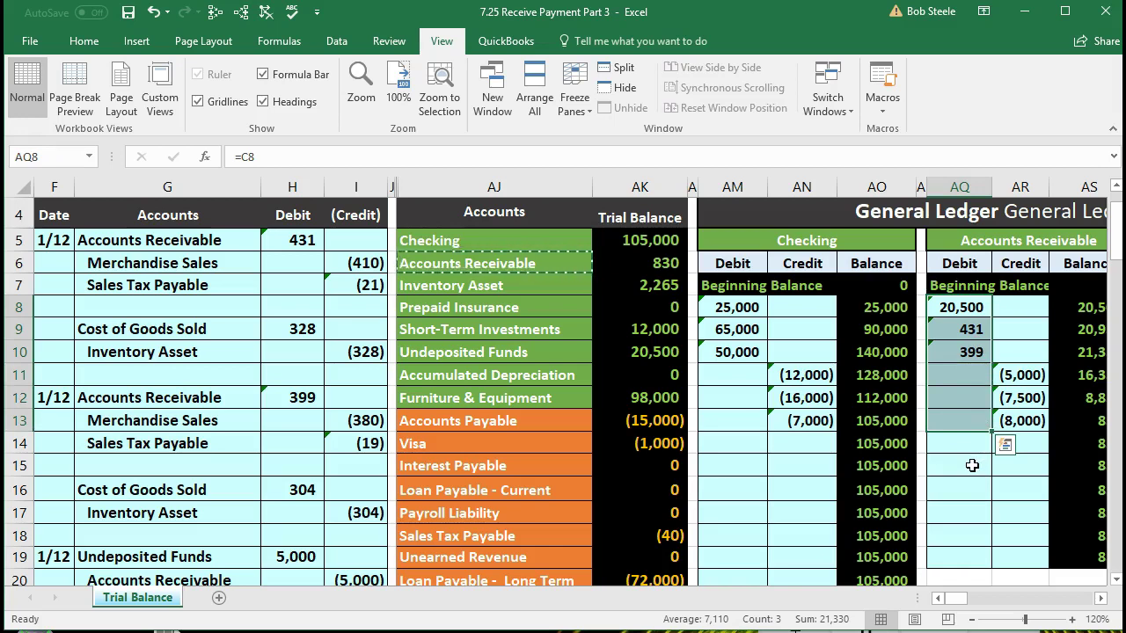
{"action": "left_click", "coordinate": [982, 476]}
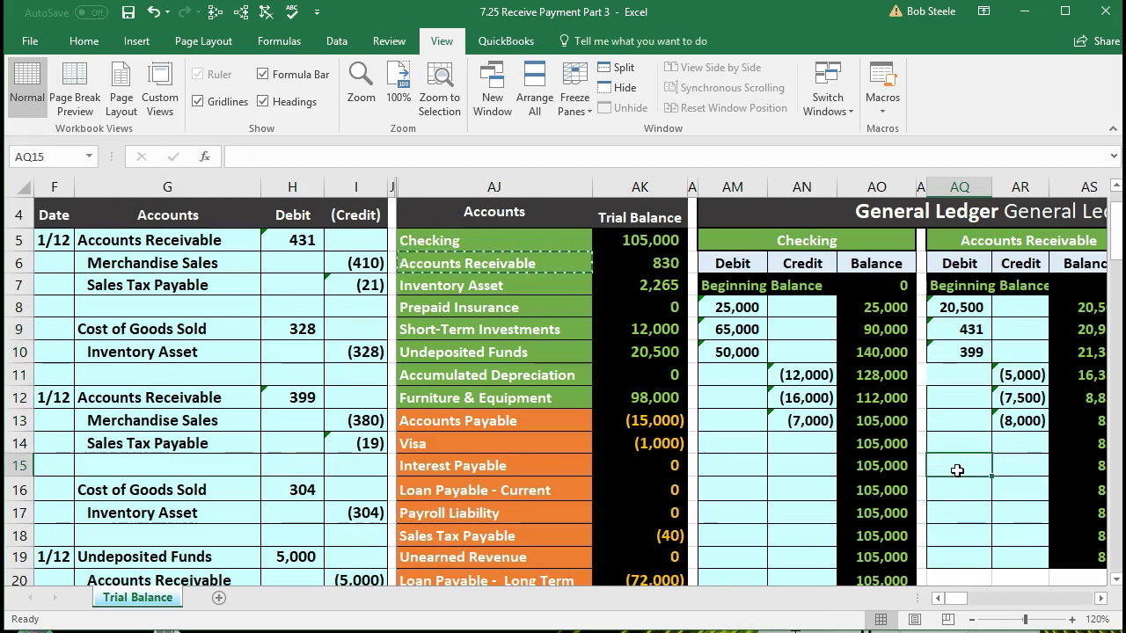
{"action": "left_click", "coordinate": [646, 283]}
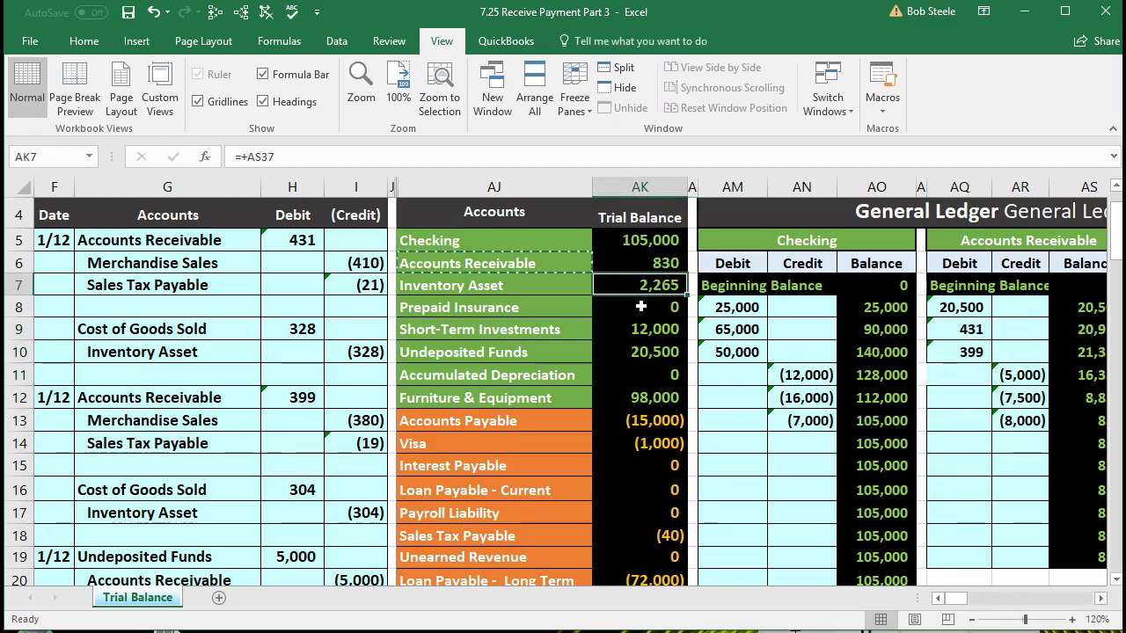
{"action": "key", "text": "Up"}
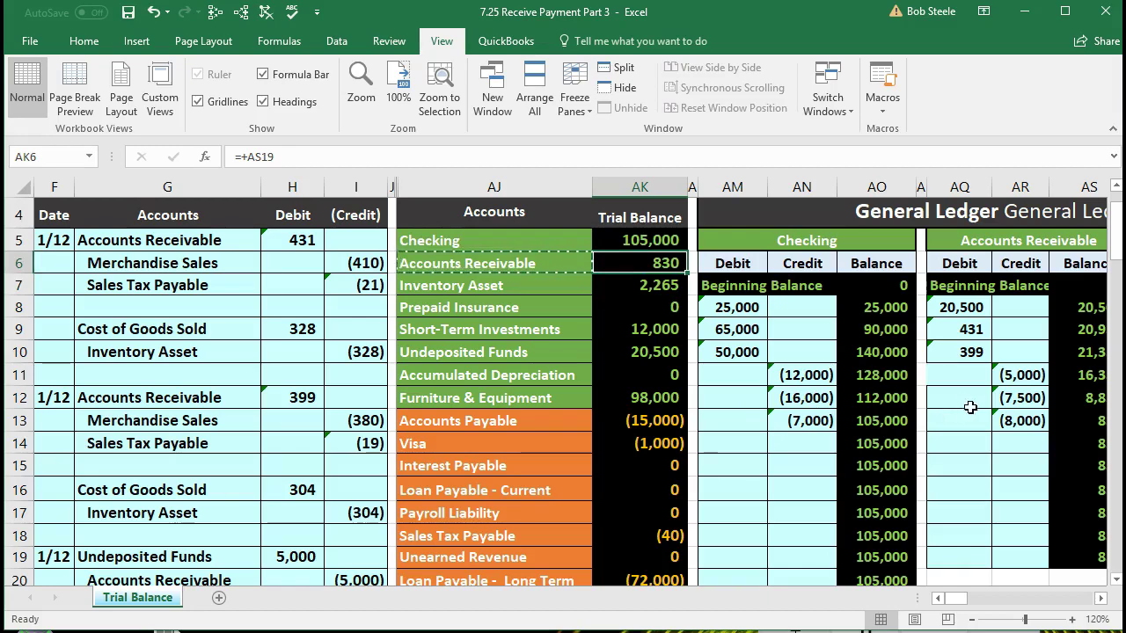
- Compare the Accounts Receivable ledger credit in AR13 with the journal credit in I26 and the account's trial balance row
{"action": "left_click", "coordinate": [1021, 419]}
{"action": "scroll", "coordinate": [497, 463], "scroll_direction": "down", "scroll_amount": 4}
{"action": "left_click", "coordinate": [360, 437]}
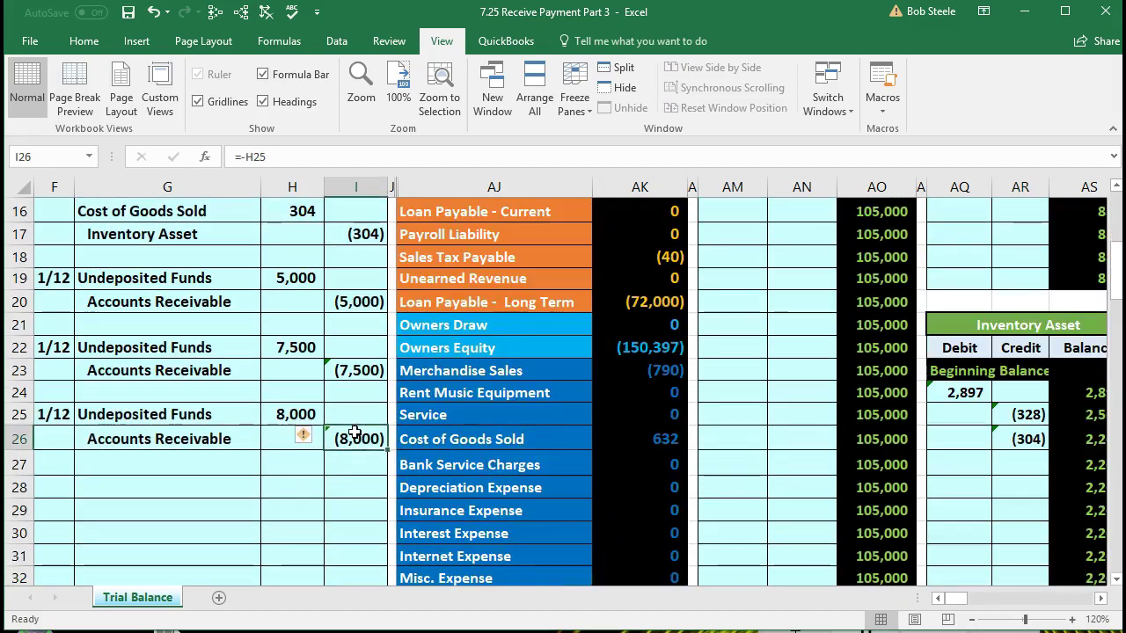
{"action": "scroll", "coordinate": [423, 475], "scroll_direction": "up", "scroll_amount": 4}
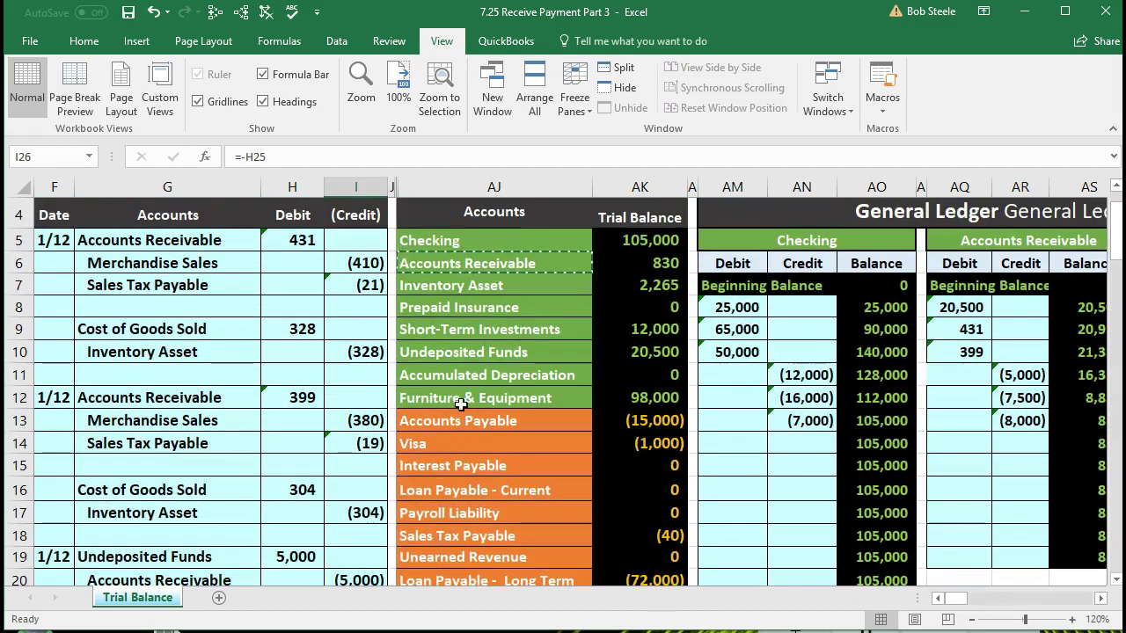
{"action": "left_click", "coordinate": [545, 263]}
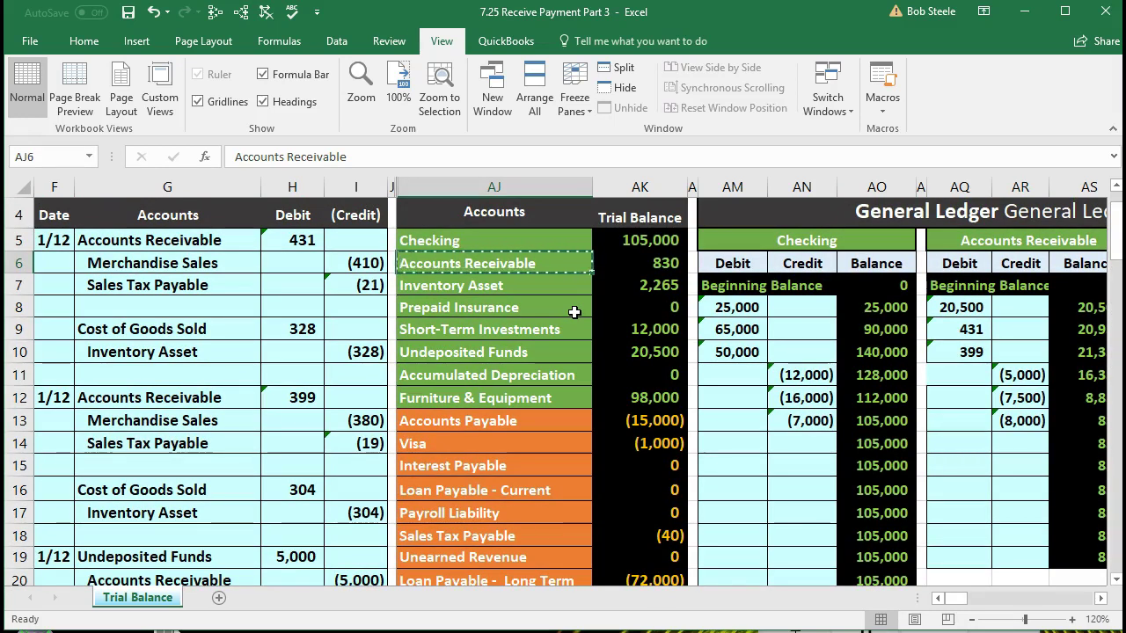
- Go to the Accounts Receivable Subsidiary Ledger By Customer and review the individual customer ledgers
{"action": "key", "text": "Right"}
{"action": "key", "text": "Right"}
{"action": "key", "text": "Right"}
{"action": "key", "text": "Right"}
{"action": "key", "text": "Right"}
{"action": "key", "text": "Right"}
{"action": "key", "text": "Right"}
{"action": "key", "text": "Right"}
{"action": "key", "text": "Right"}
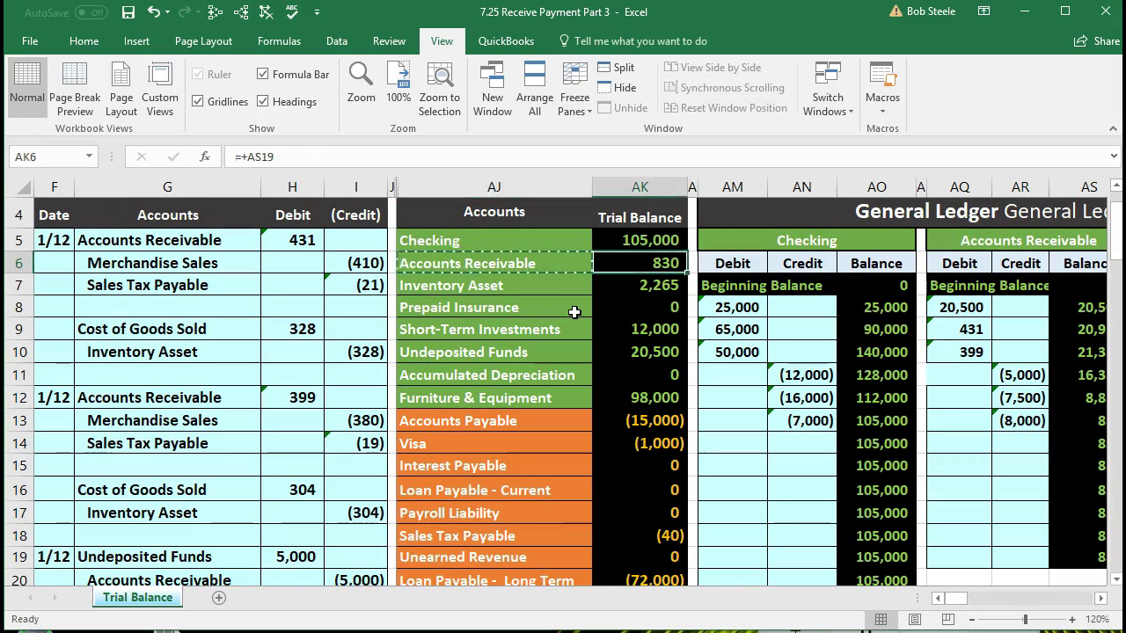
{"action": "key", "text": "Right"}
{"action": "key", "text": "Right"}
{"action": "key", "text": "Right"}
{"action": "key", "text": "Right"}
{"action": "key", "text": "Right"}
{"action": "key", "text": "Right"}
{"action": "key", "text": "Right"}
{"action": "key", "text": "Right"}
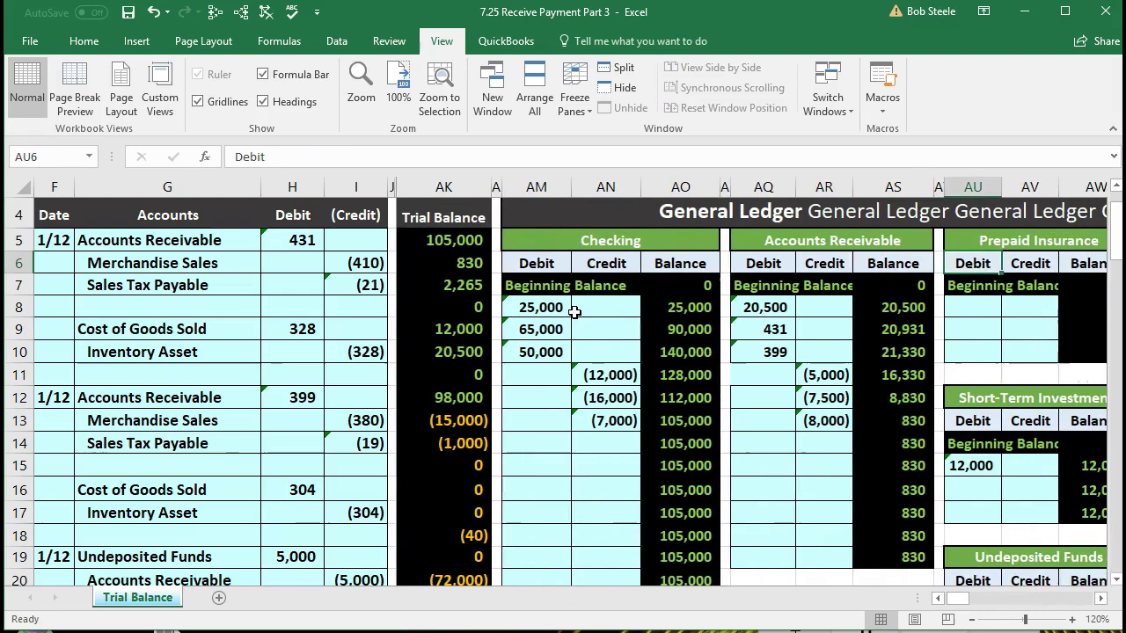
{"action": "key", "text": "Right"}
{"action": "key", "text": "Right"}
{"action": "key", "text": "Right"}
{"action": "key", "text": "Right"}
{"action": "key", "text": "Right"}
{"action": "key", "text": "Right"}
{"action": "key", "text": "Right"}
{"action": "key", "text": "Right"}
{"action": "key", "text": "Right"}
{"action": "key", "text": "Right"}
{"action": "key", "text": "Right"}
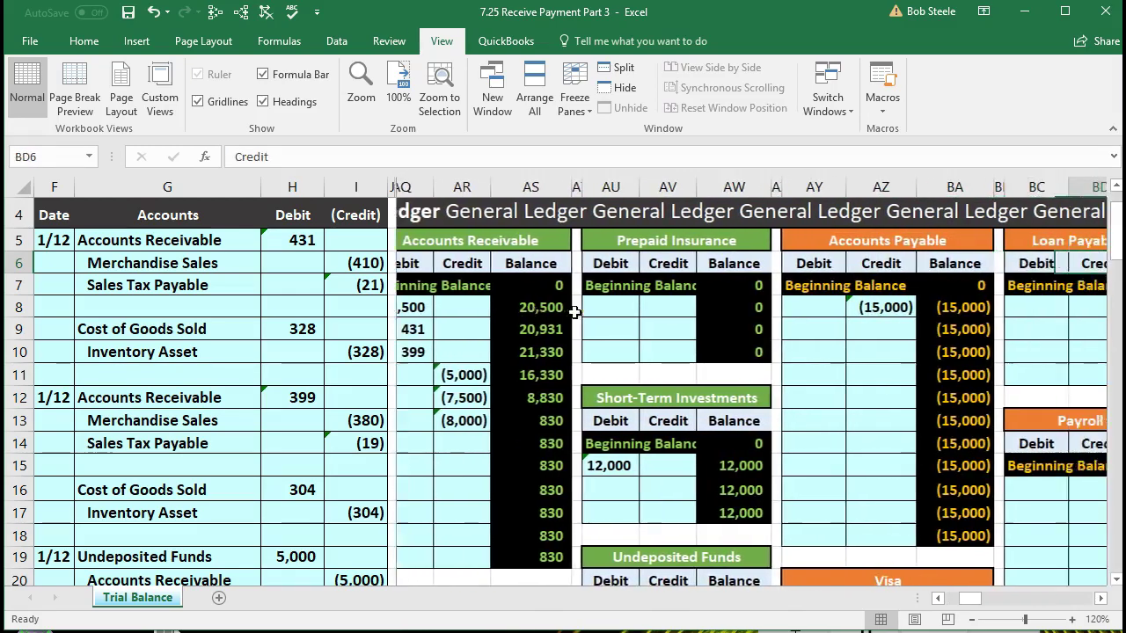
{"action": "key", "text": "Right"}
{"action": "key", "text": "Right"}
{"action": "key", "text": "Right"}
{"action": "key", "text": "Right"}
{"action": "key", "text": "Right"}
{"action": "key", "text": "Right"}
{"action": "key", "text": "Right"}
{"action": "key", "text": "Right"}
{"action": "key", "text": "Right"}
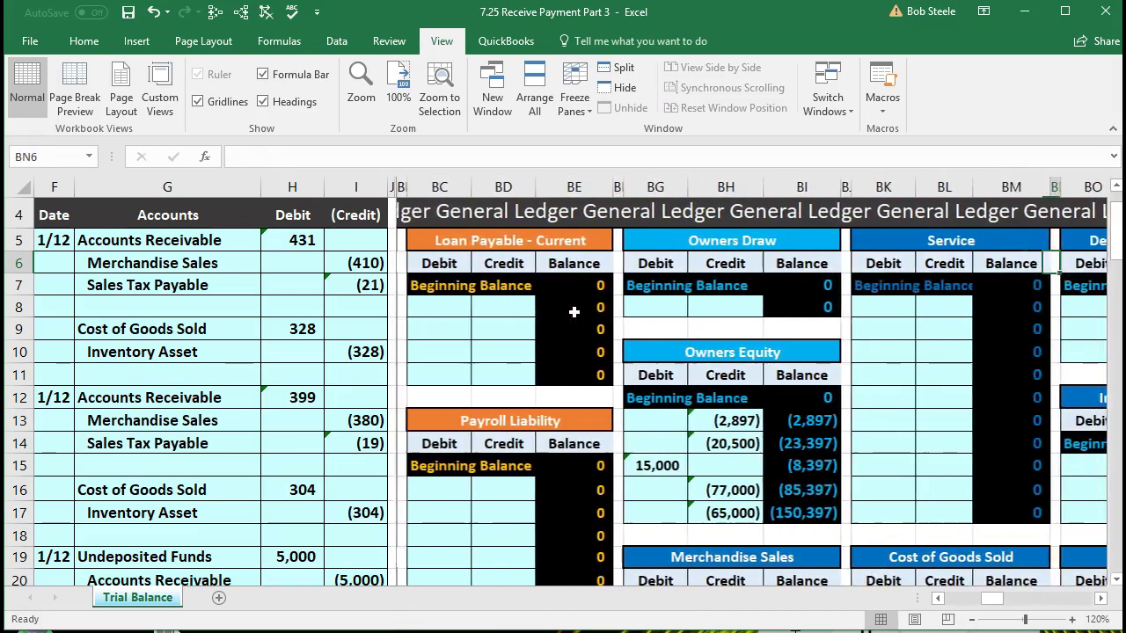
{"action": "key", "text": "Right"}
{"action": "key", "text": "Right"}
{"action": "key", "text": "Right"}
{"action": "key", "text": "Right"}
{"action": "key", "text": "Right"}
{"action": "key", "text": "Right"}
{"action": "key", "text": "Right"}
{"action": "key", "text": "Right"}
{"action": "key", "text": "Right"}
{"action": "key", "text": "Right"}
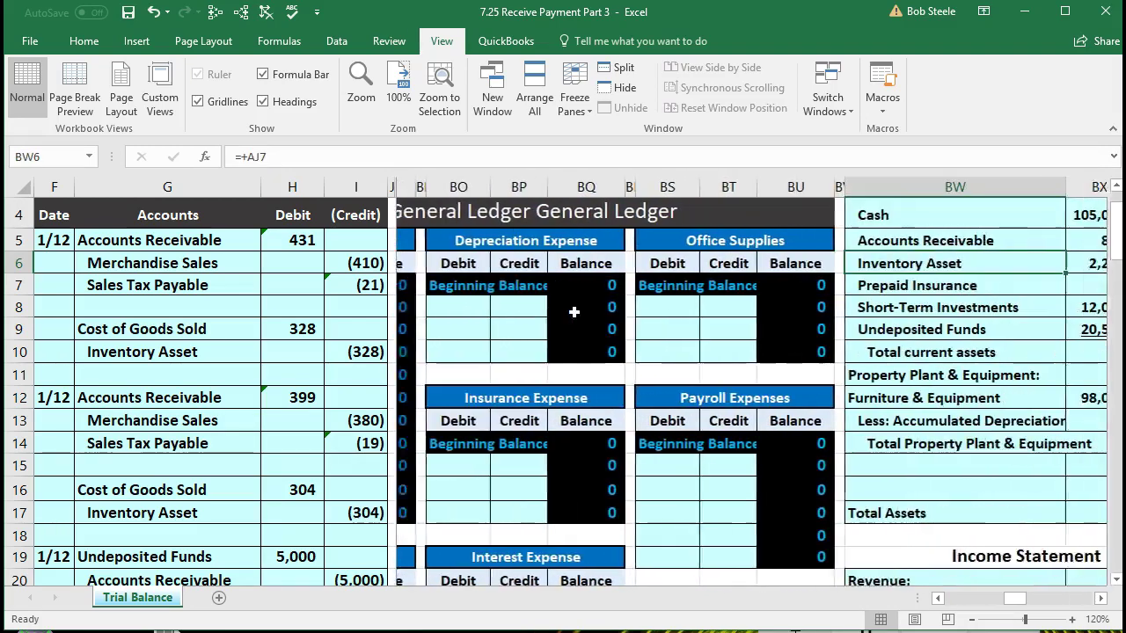
{"action": "key", "text": "Right"}
{"action": "key", "text": "Right"}
{"action": "key", "text": "Right"}
{"action": "key", "text": "Right"}
{"action": "key", "text": "Right"}
{"action": "key", "text": "Right"}
{"action": "key", "text": "Right"}
{"action": "key", "text": "Right"}
{"action": "key", "text": "Right"}
{"action": "key", "text": "Right"}
{"action": "key", "text": "Right"}
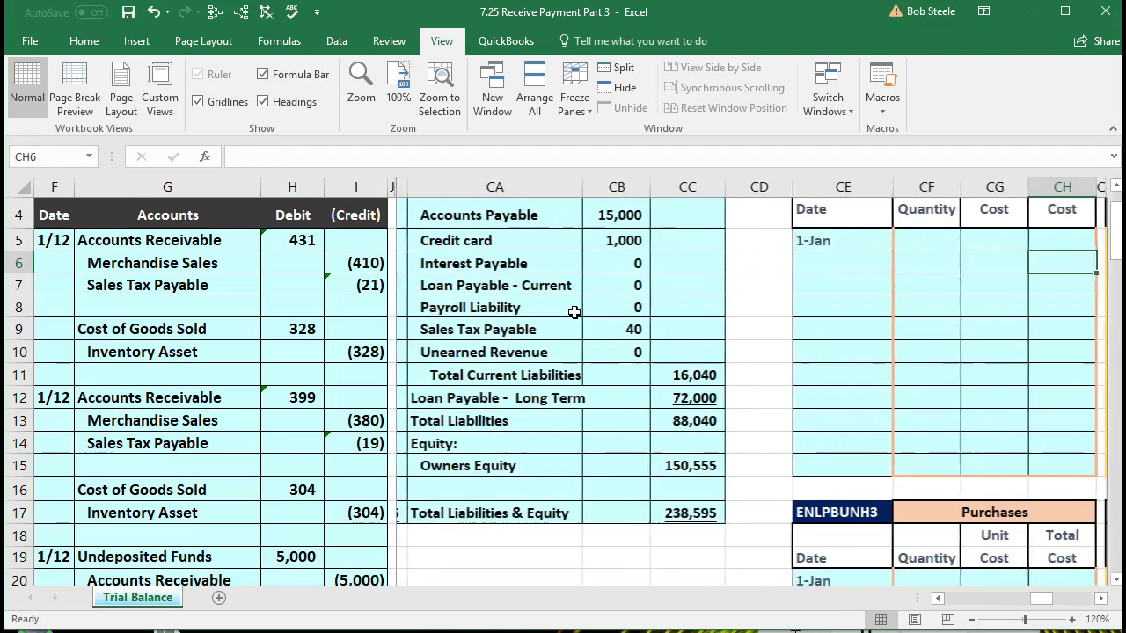
{"action": "key", "text": "Right"}
{"action": "key", "text": "Right"}
{"action": "key", "text": "Right"}
{"action": "key", "text": "Right"}
{"action": "key", "text": "Right"}
{"action": "key", "text": "Right"}
{"action": "key", "text": "Right"}
{"action": "key", "text": "Right"}
{"action": "key", "text": "Right"}
{"action": "key", "text": "Right"}
{"action": "key", "text": "Right"}
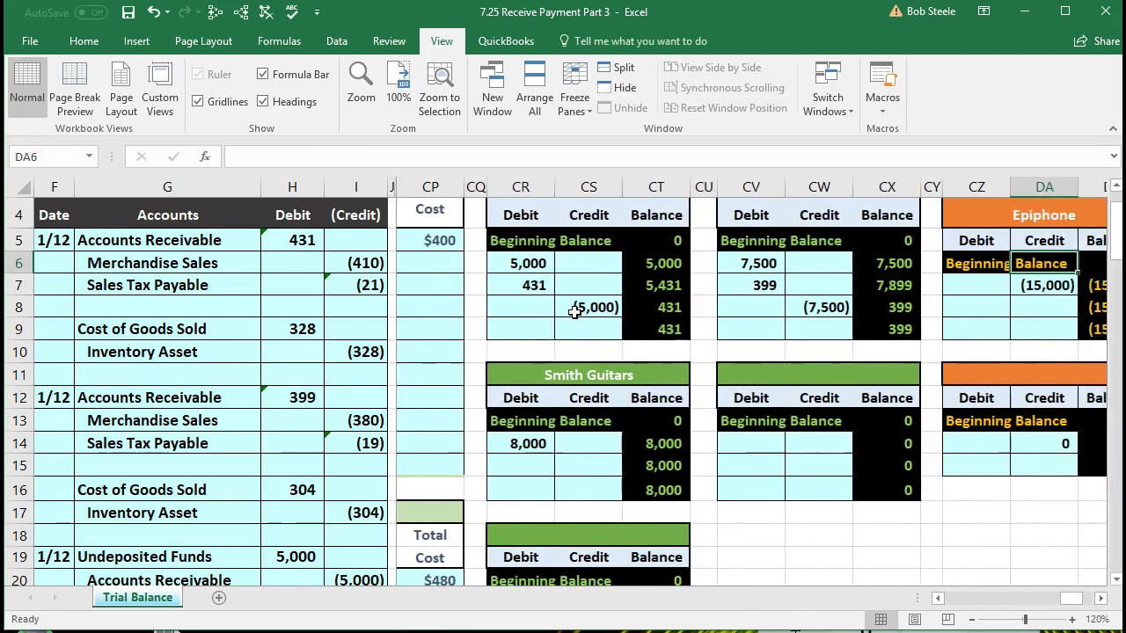
{"action": "scroll", "coordinate": [573, 313], "scroll_direction": "up", "scroll_amount": 1}
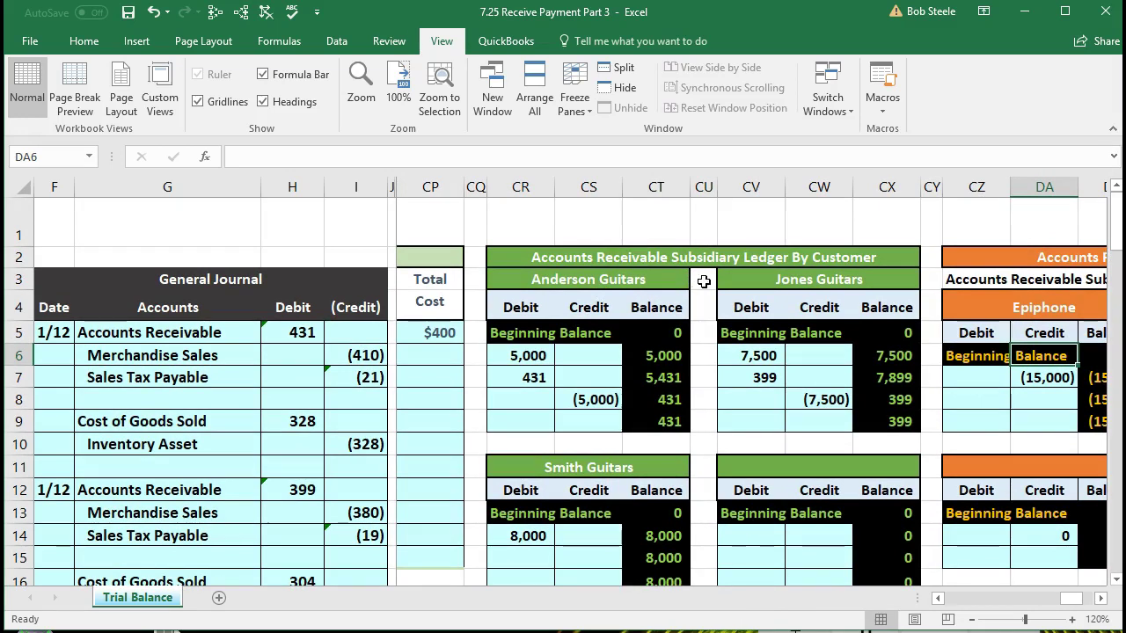
{"action": "scroll", "coordinate": [705, 282], "scroll_direction": "down", "scroll_amount": 1}
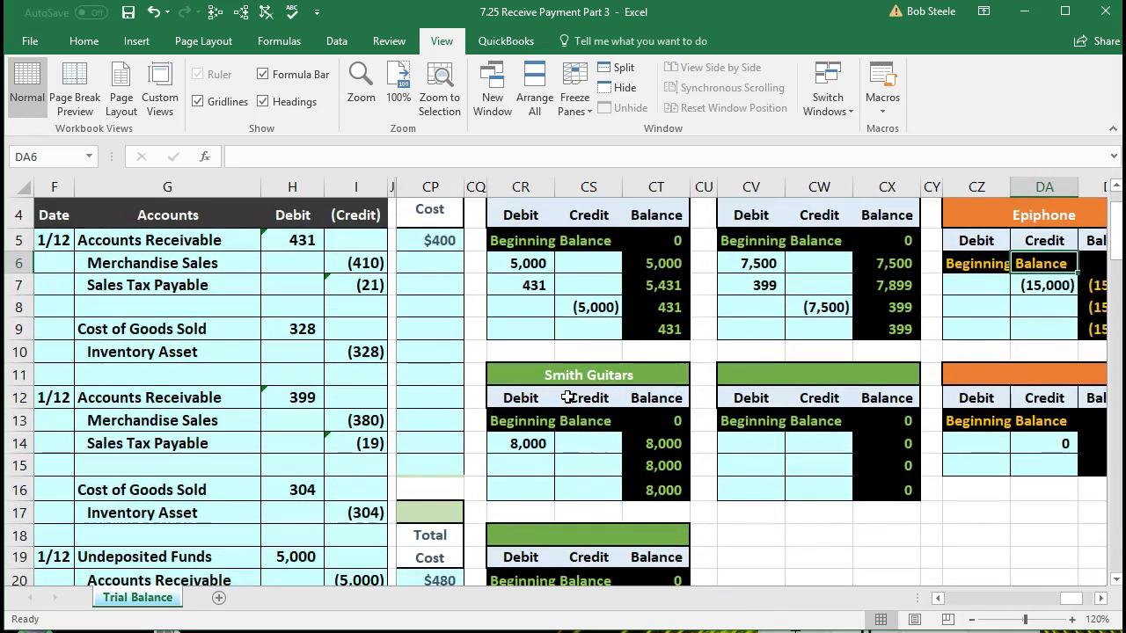
- Post the 8,000 journal credit to the Smith Guitars subsidiary ledger by entering =I26 in credit cell CS15
{"action": "left_click", "coordinate": [543, 445]}
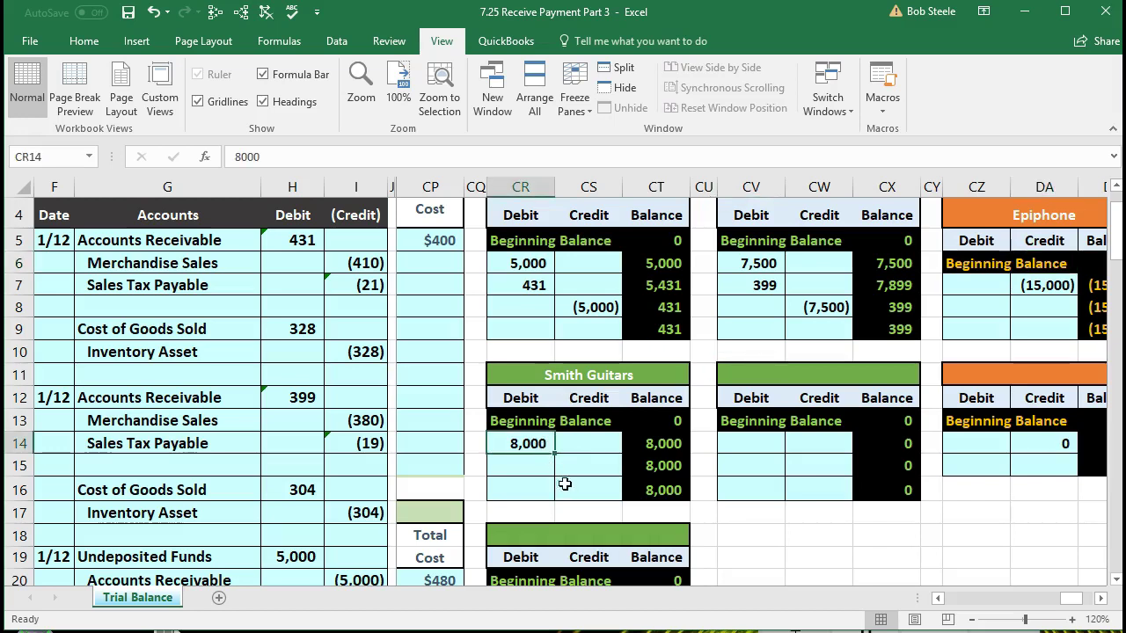
{"action": "left_click", "coordinate": [572, 467]}
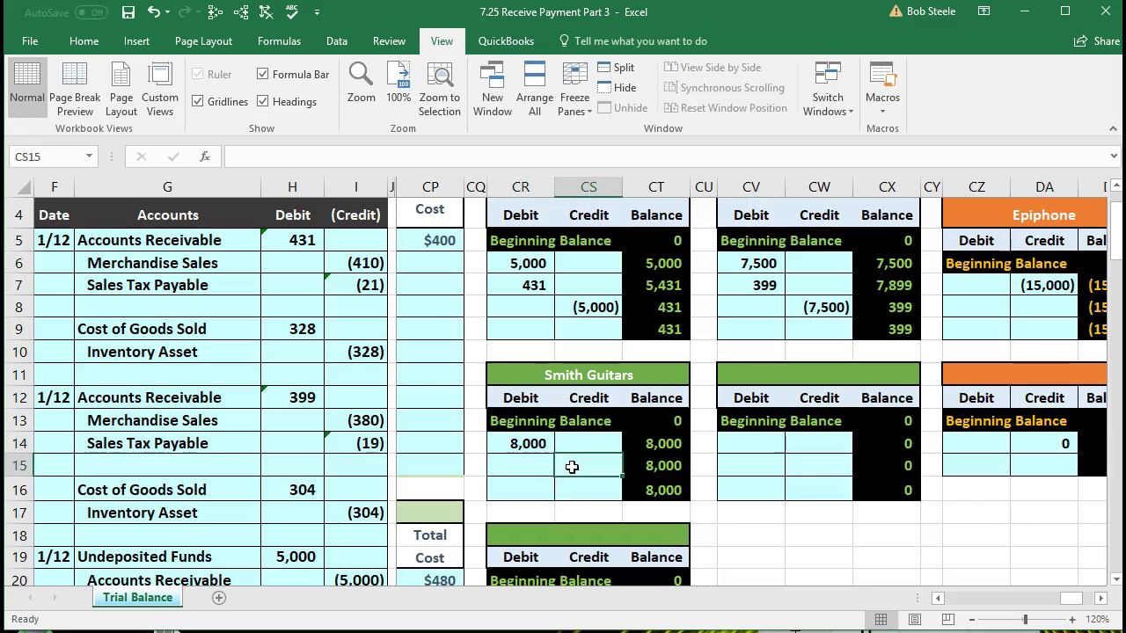
{"action": "scroll", "coordinate": [572, 467], "scroll_direction": "down", "scroll_amount": 3}
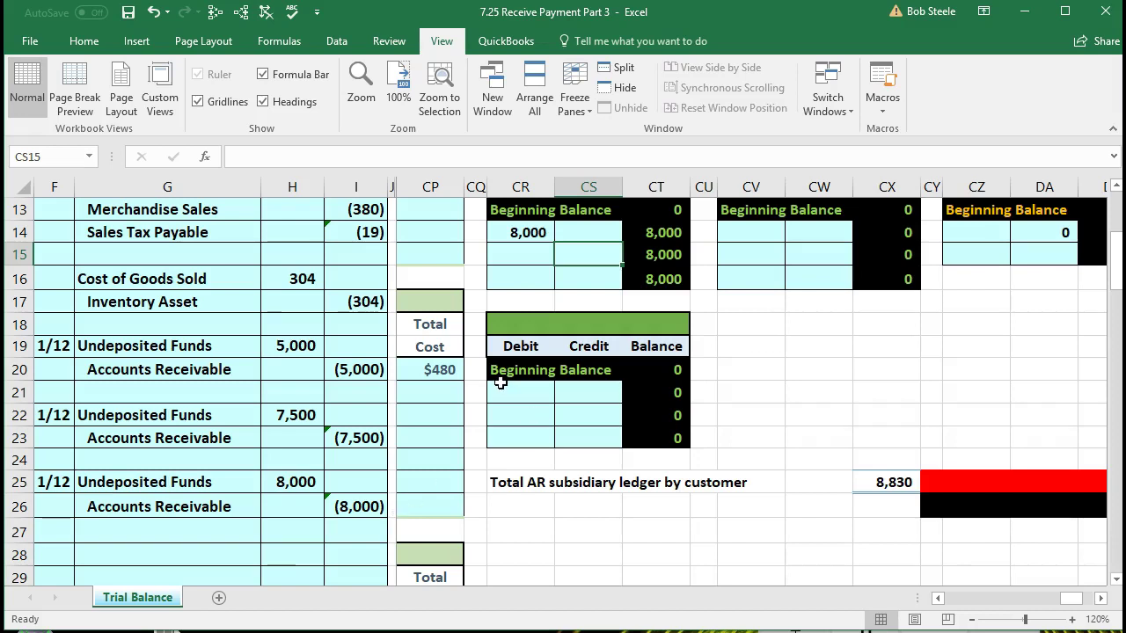
{"action": "type", "text": "="}
{"action": "left_click", "coordinate": [367, 509]}
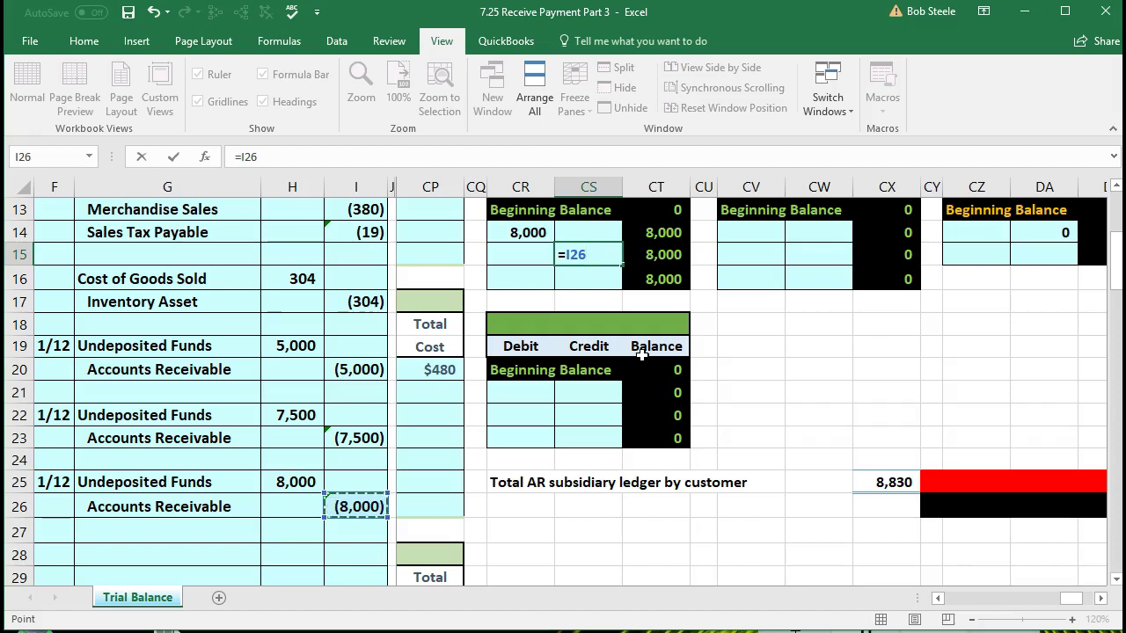
{"action": "key", "text": "Return"}
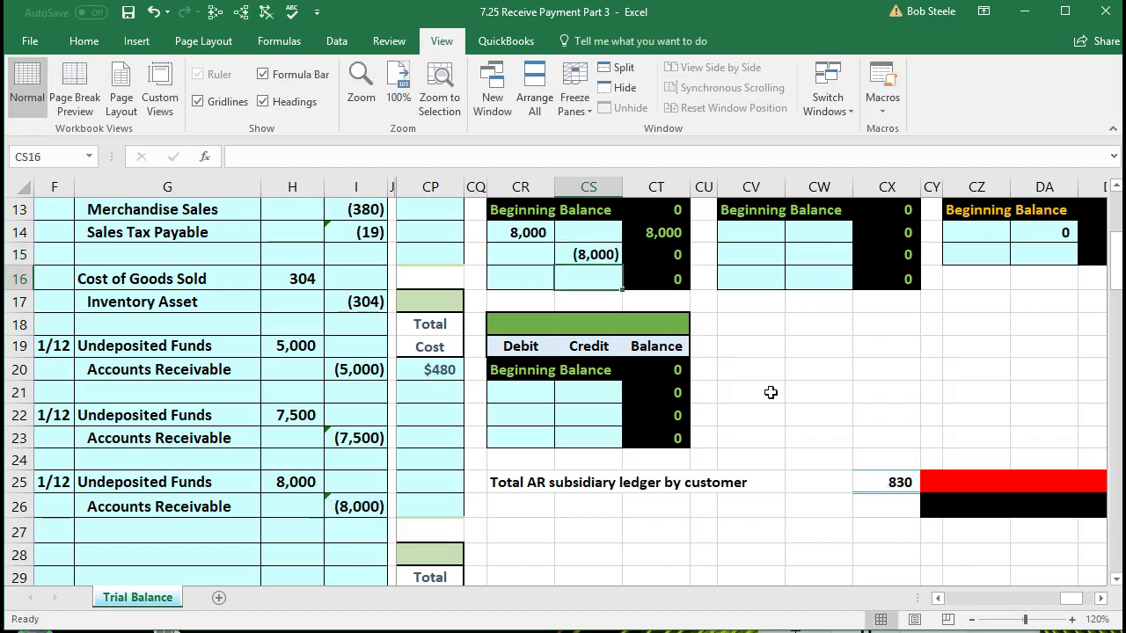
- Check the Smith Guitars balance in CT16 and inspect the subsidiary ledger total formula in CX25
{"action": "scroll", "coordinate": [795, 414], "scroll_direction": "up", "scroll_amount": 4}
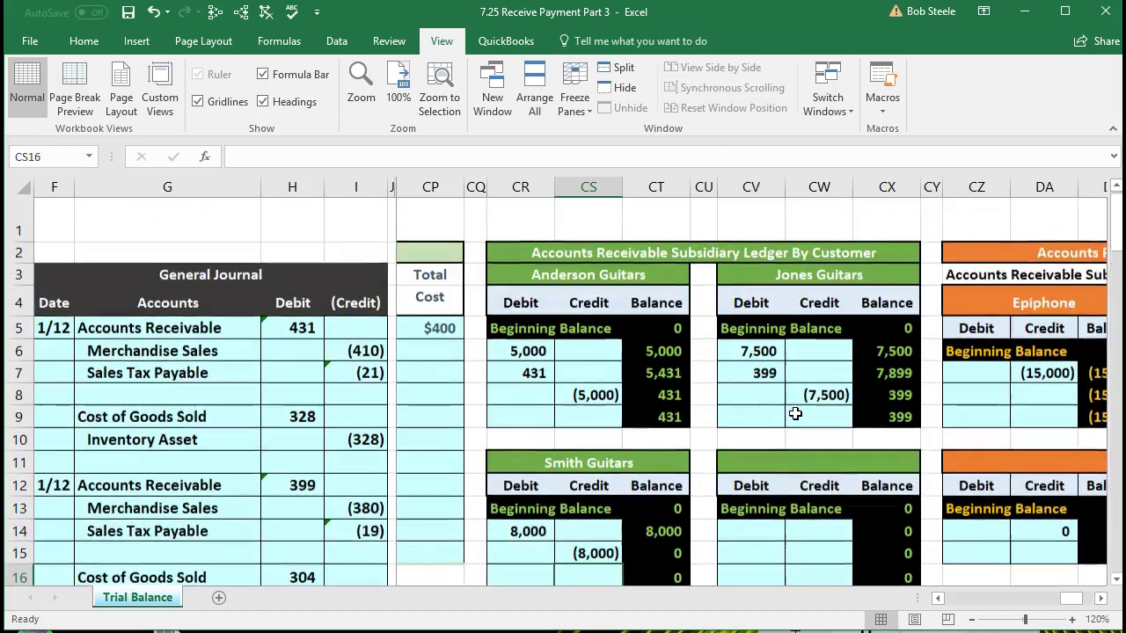
{"action": "scroll", "coordinate": [794, 414], "scroll_direction": "down", "scroll_amount": 1}
{"action": "left_click", "coordinate": [682, 491]}
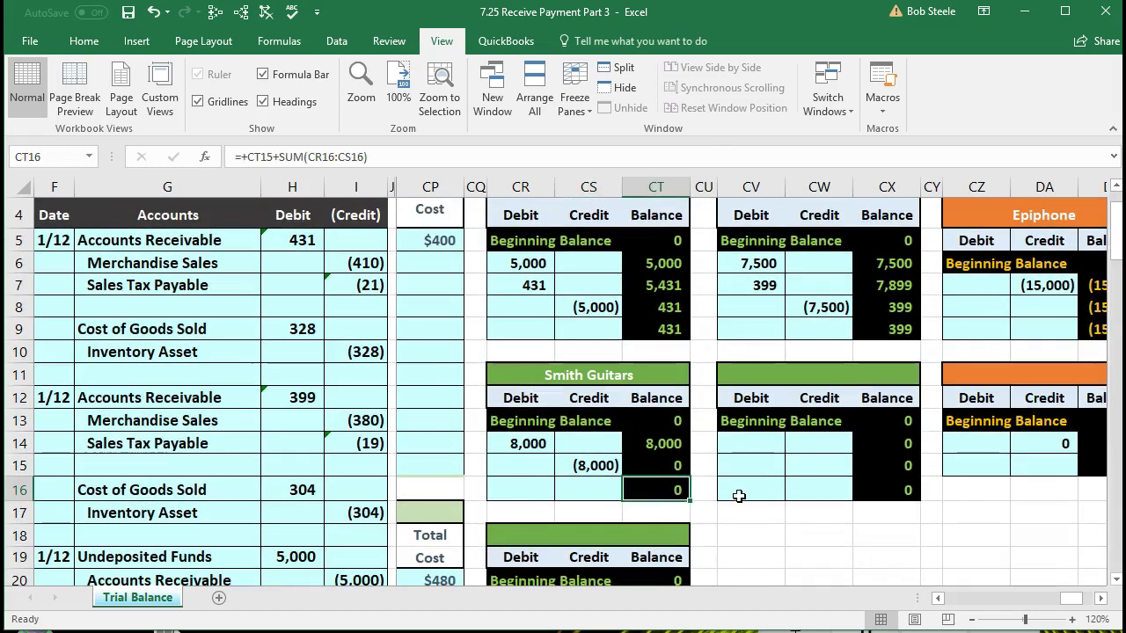
{"action": "scroll", "coordinate": [825, 487], "scroll_direction": "down", "scroll_amount": 3}
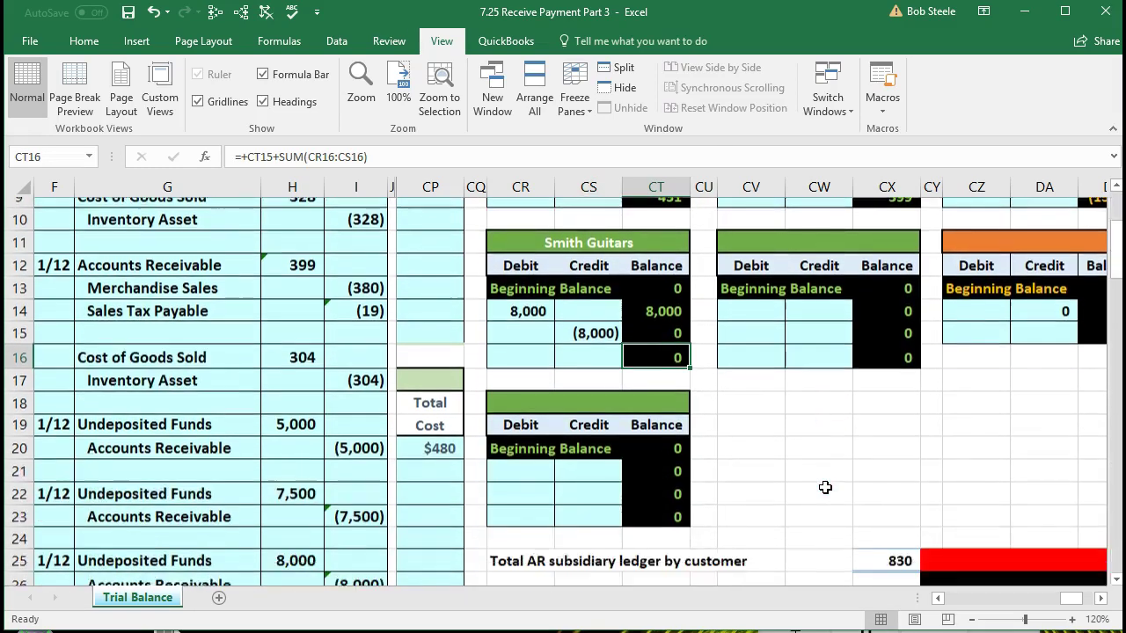
{"action": "double_click", "coordinate": [873, 475]}
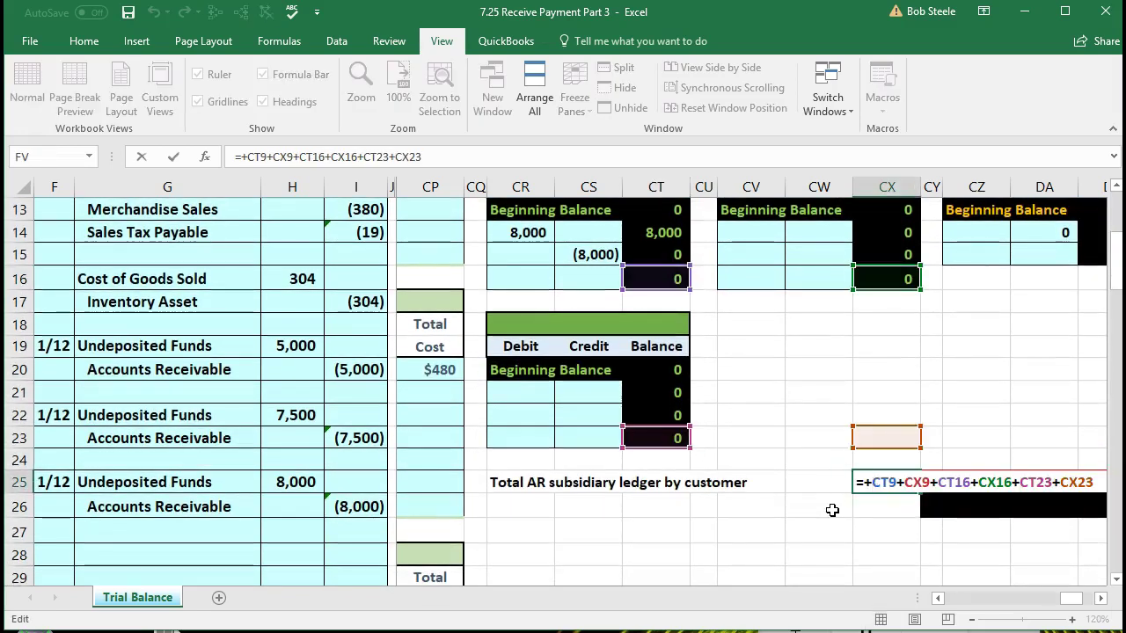
{"action": "key", "text": "Return"}
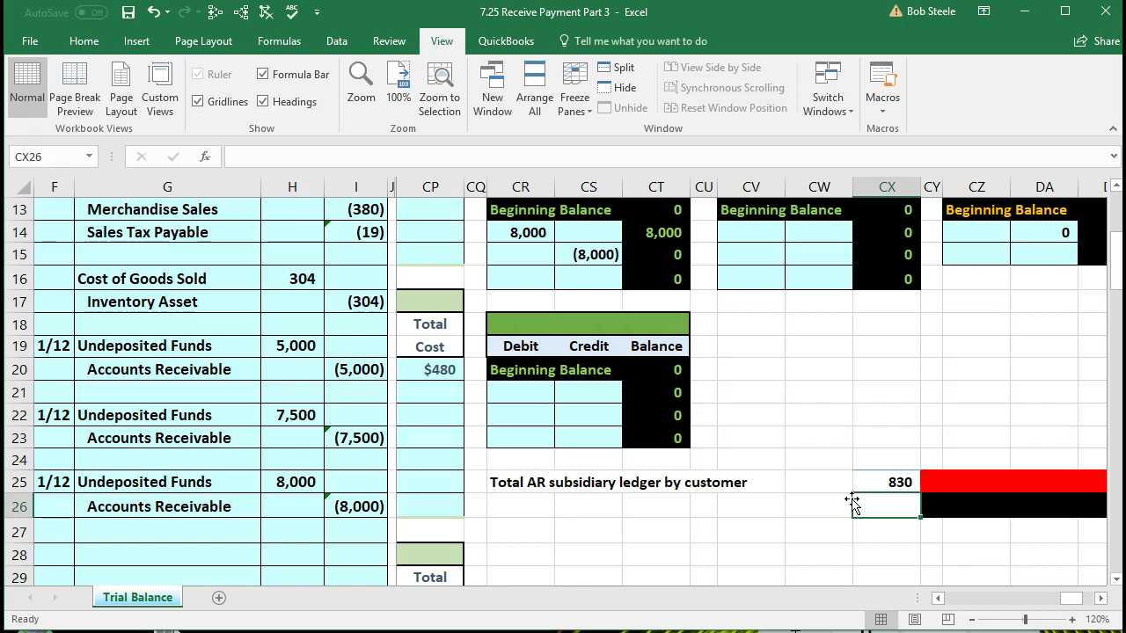
- Return to the general ledger and check the Accounts Receivable balance in AS14 against AK6 in the trial balance
{"action": "key", "text": "Left"}
{"action": "key", "text": "Left"}
{"action": "key", "text": "Left"}
{"action": "key", "text": "Left"}
{"action": "key", "text": "Left"}
{"action": "key", "text": "Left"}
{"action": "key", "text": "Left"}
{"action": "key", "text": "Left"}
{"action": "key", "text": "Left"}
{"action": "key", "text": "Left"}
{"action": "key", "text": "Left"}
{"action": "key", "text": "Left"}
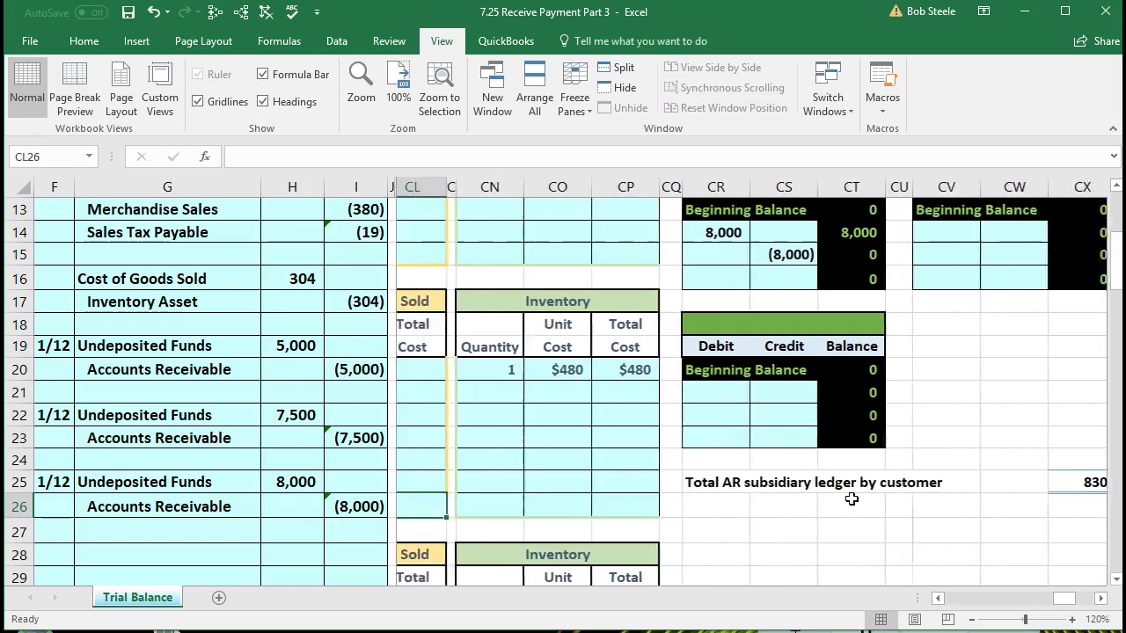
{"action": "key", "text": "Left"}
{"action": "key", "text": "Left"}
{"action": "key", "text": "Left"}
{"action": "key", "text": "Left"}
{"action": "key", "text": "Left"}
{"action": "key", "text": "Left"}
{"action": "key", "text": "Left"}
{"action": "key", "text": "Left"}
{"action": "key", "text": "Left"}
{"action": "key", "text": "Left"}
{"action": "key", "text": "Left"}
{"action": "key", "text": "Left"}
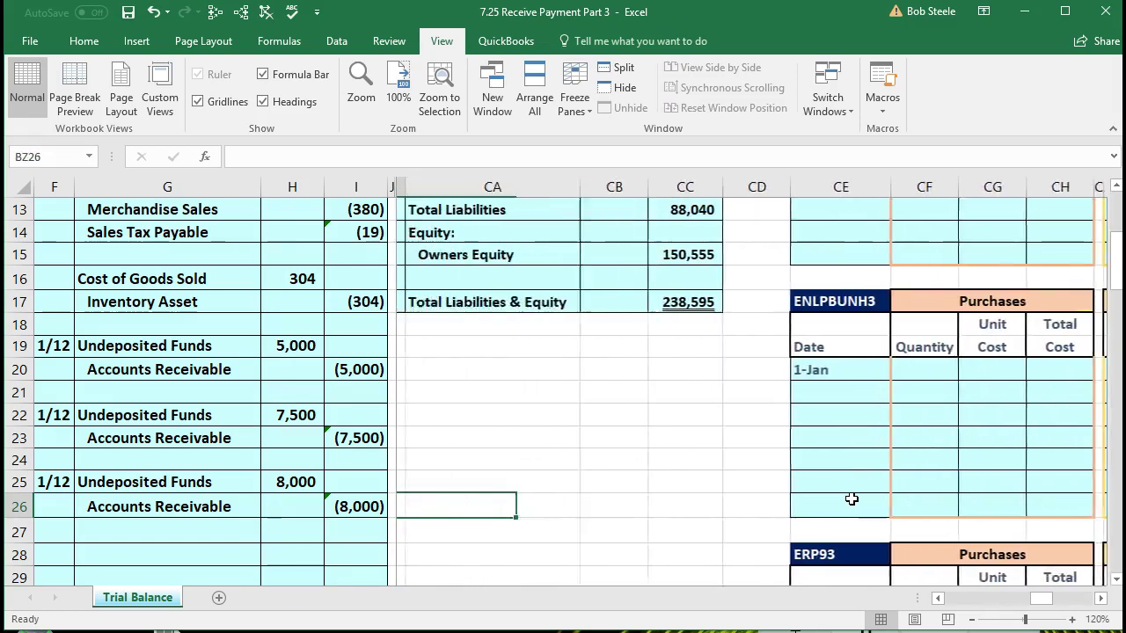
{"action": "key", "text": "Left"}
{"action": "key", "text": "Left"}
{"action": "key", "text": "Left"}
{"action": "key", "text": "Left"}
{"action": "key", "text": "Left"}
{"action": "key", "text": "Left"}
{"action": "key", "text": "Left"}
{"action": "key", "text": "Left"}
{"action": "key", "text": "Left"}
{"action": "key", "text": "Left"}
{"action": "key", "text": "Left"}
{"action": "key", "text": "Left"}
{"action": "key", "text": "Left"}
{"action": "key", "text": "Left"}
{"action": "key", "text": "Left"}
{"action": "key", "text": "Left"}
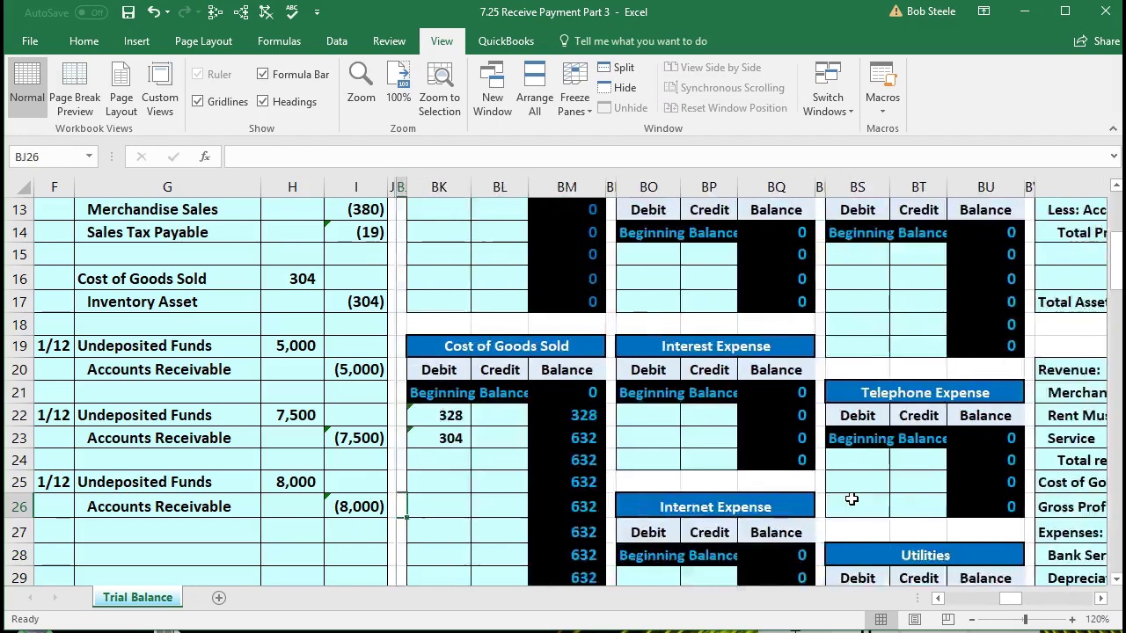
{"action": "key", "text": "Left"}
{"action": "key", "text": "Left"}
{"action": "key", "text": "Left"}
{"action": "key", "text": "Left"}
{"action": "key", "text": "Left"}
{"action": "key", "text": "Left"}
{"action": "key", "text": "Left"}
{"action": "key", "text": "Left"}
{"action": "key", "text": "Left"}
{"action": "key", "text": "Left"}
{"action": "key", "text": "Left"}
{"action": "key", "text": "Left"}
{"action": "key", "text": "Left"}
{"action": "key", "text": "Left"}
{"action": "key", "text": "Left"}
{"action": "key", "text": "Left"}
{"action": "key", "text": "Left"}
{"action": "key", "text": "Left"}
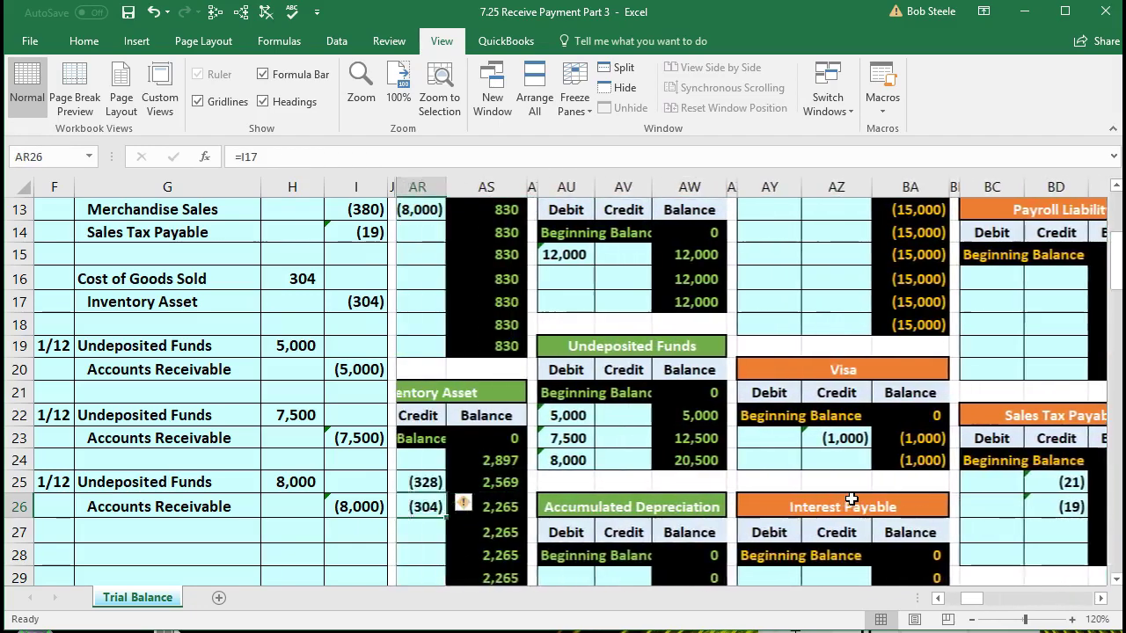
{"action": "key", "text": "Left"}
{"action": "key", "text": "Left"}
{"action": "key", "text": "Left"}
{"action": "key", "text": "Left"}
{"action": "key", "text": "Left"}
{"action": "key", "text": "Left"}
{"action": "key", "text": "Left"}
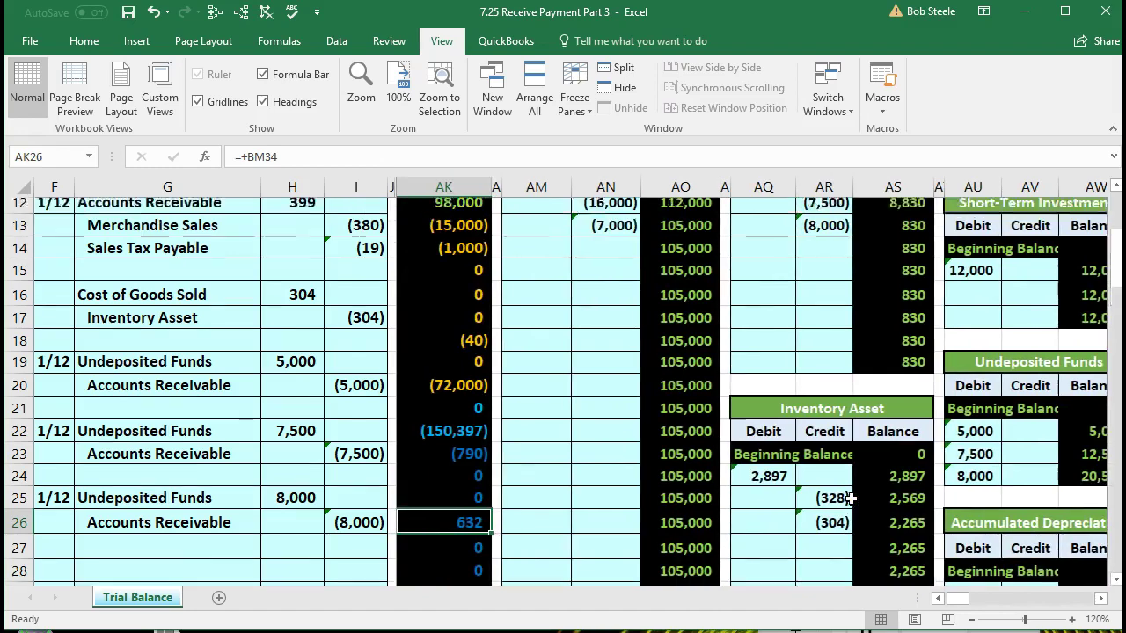
{"action": "scroll", "coordinate": [850, 499], "scroll_direction": "up", "scroll_amount": 3}
{"action": "left_click", "coordinate": [893, 444]}
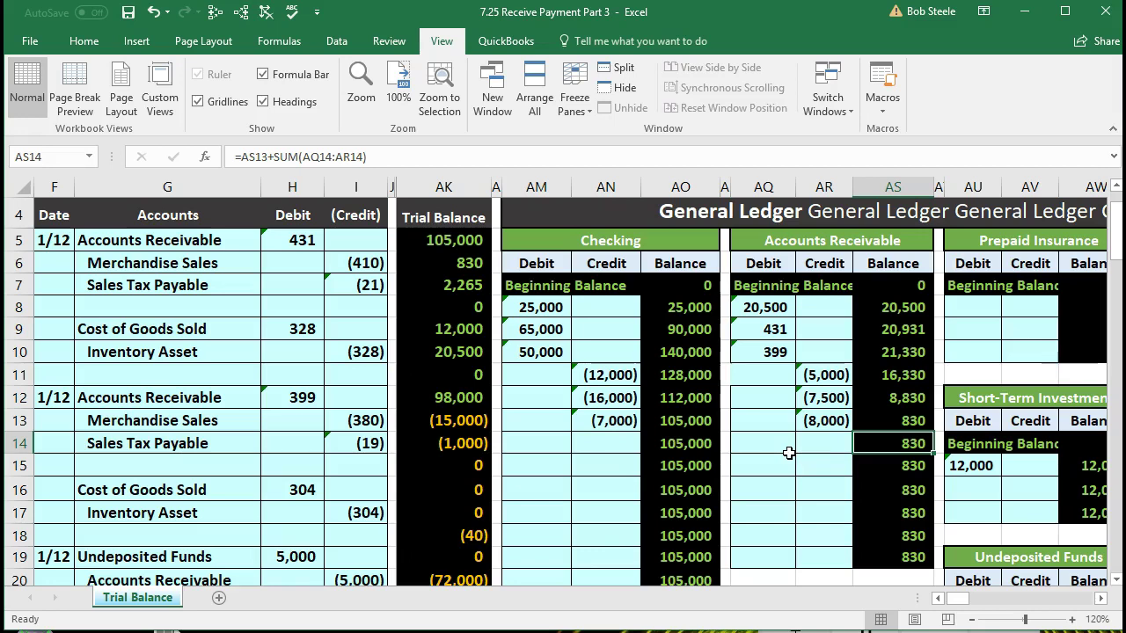
{"action": "left_click", "coordinate": [452, 267]}
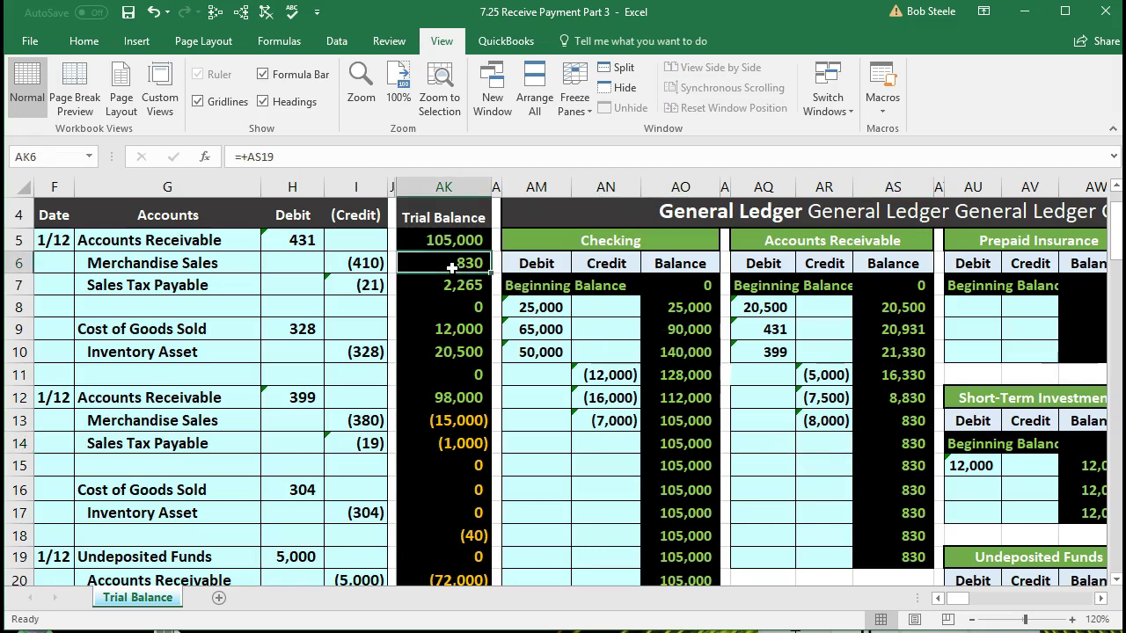
{"action": "key", "text": "Left"}
{"action": "key", "text": "Left"}
{"action": "key", "text": "Left"}
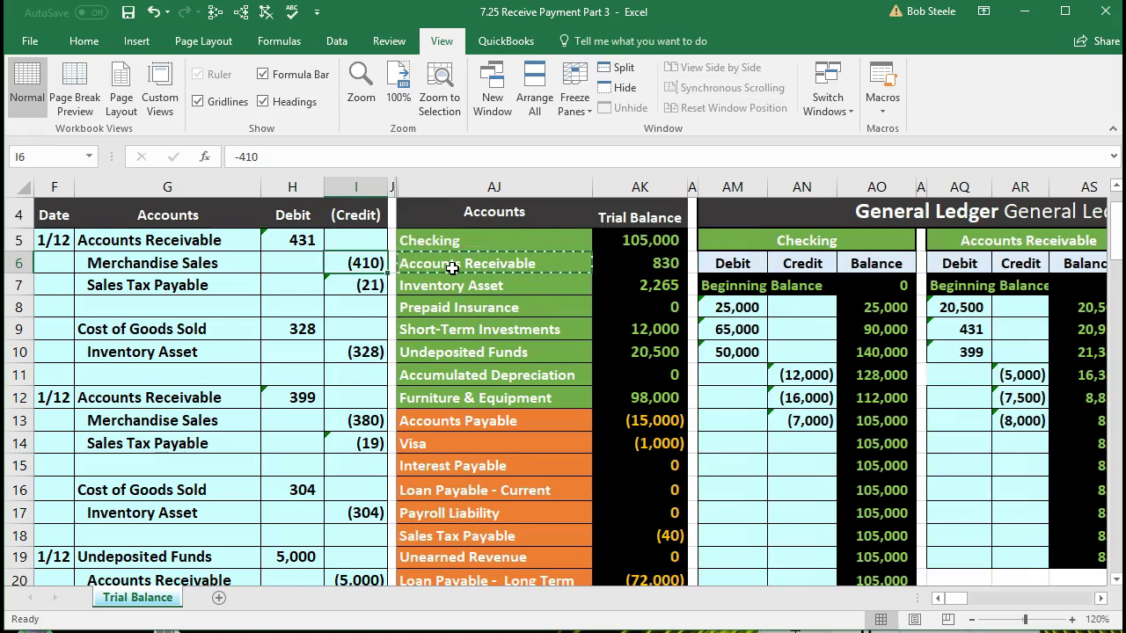
- Inspect the debits-minus-credits total formula in AK38 and the Net Income formula in AK39 of the trial balance
{"action": "scroll", "coordinate": [451, 268], "scroll_direction": "down", "scroll_amount": 5}
{"action": "scroll", "coordinate": [451, 267], "scroll_direction": "down", "scroll_amount": 2}
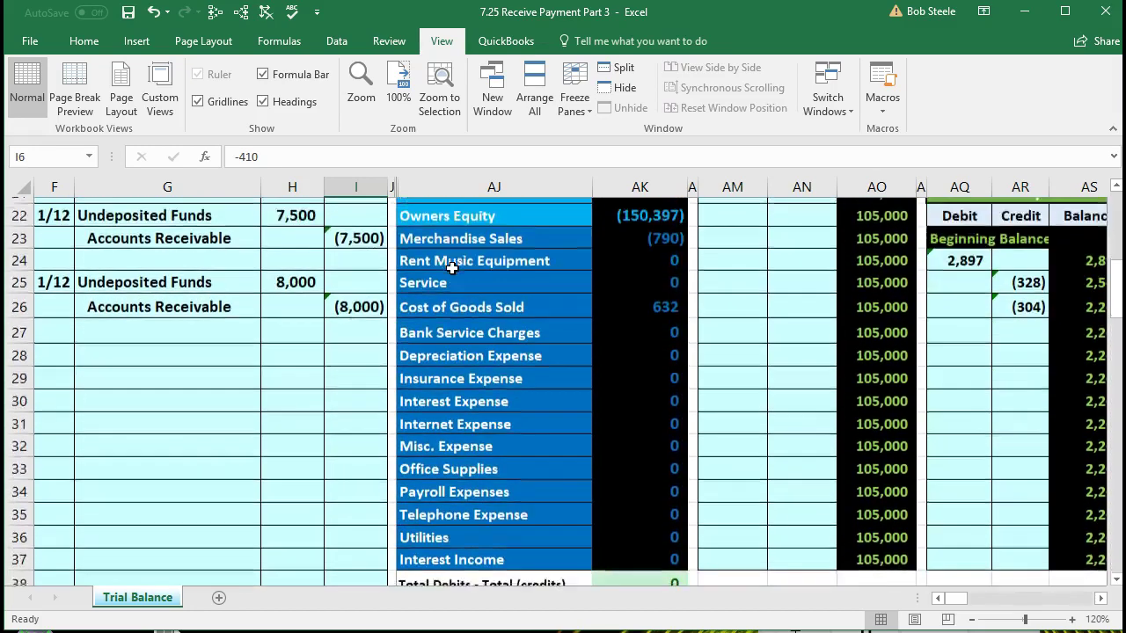
{"action": "double_click", "coordinate": [609, 512]}
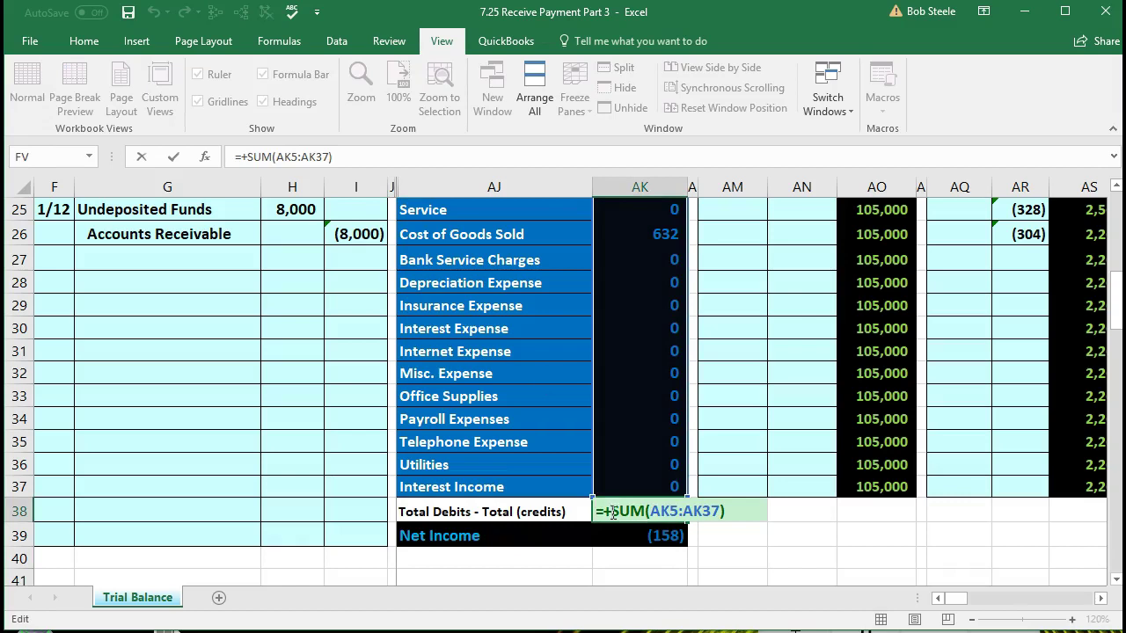
{"action": "key", "text": "Return"}
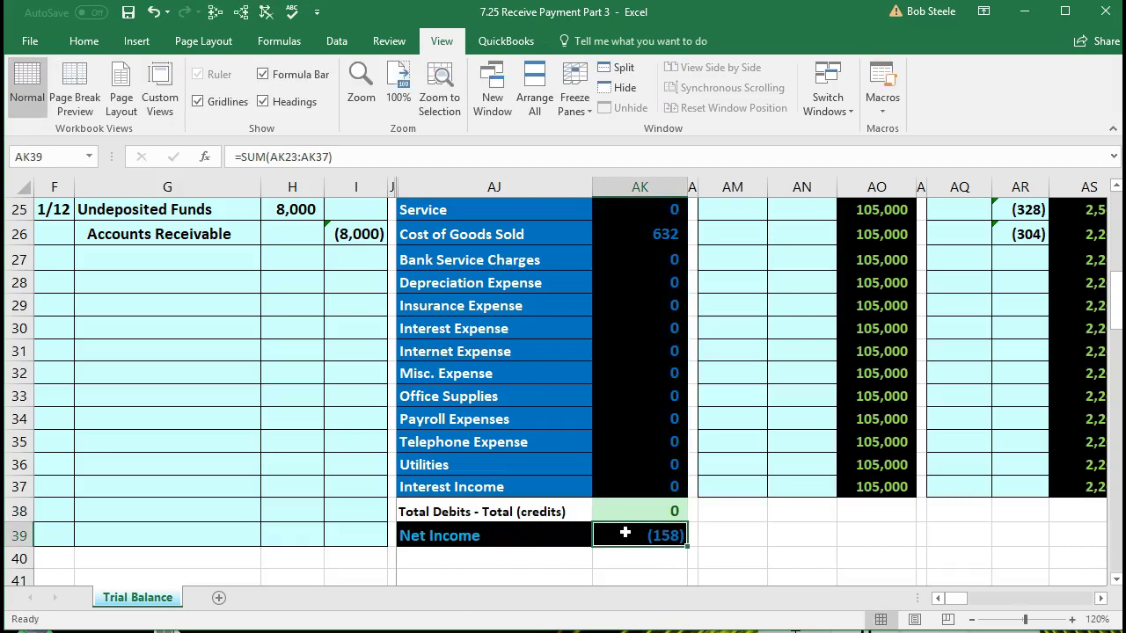
{"action": "double_click", "coordinate": [624, 533]}
{"action": "scroll", "coordinate": [625, 532], "scroll_direction": "up", "scroll_amount": 1}
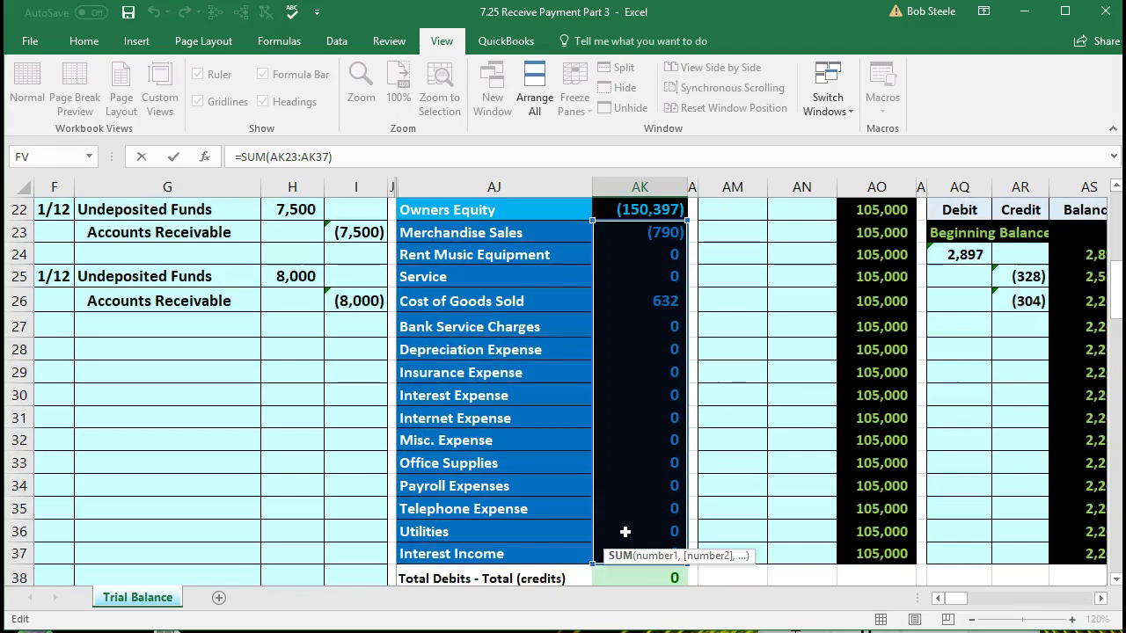
{"action": "key", "text": "Return"}
{"action": "scroll", "coordinate": [625, 532], "scroll_direction": "up", "scroll_amount": 3}
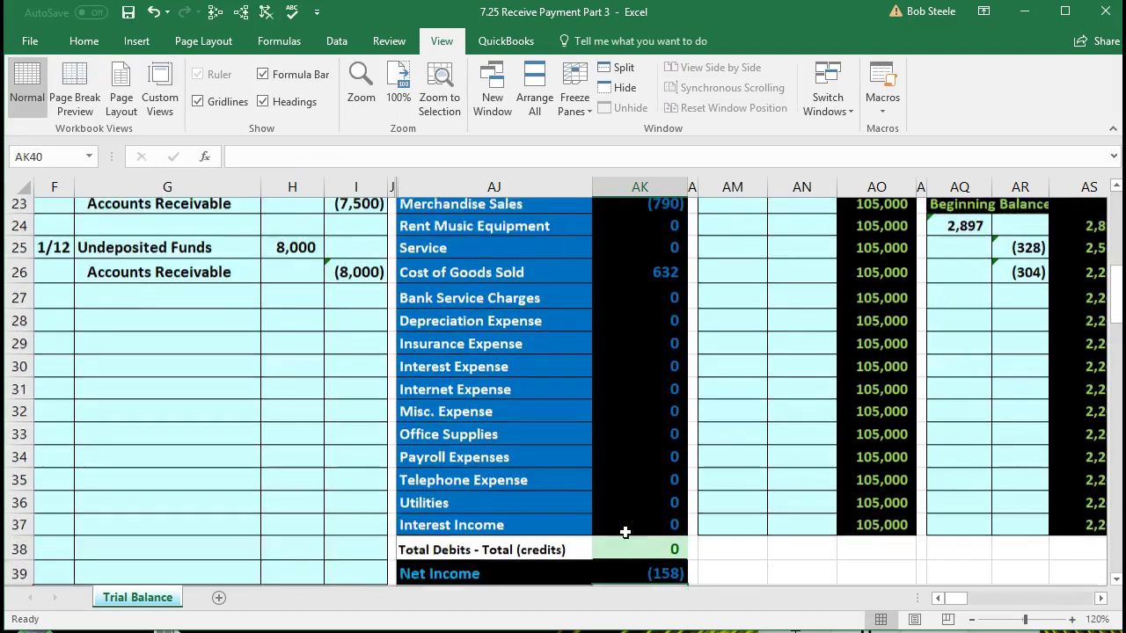
- Check the Merchandise Sales balance in AK23 against the Undeposited Funds journal debit in H25
{"action": "left_click", "coordinate": [636, 368]}
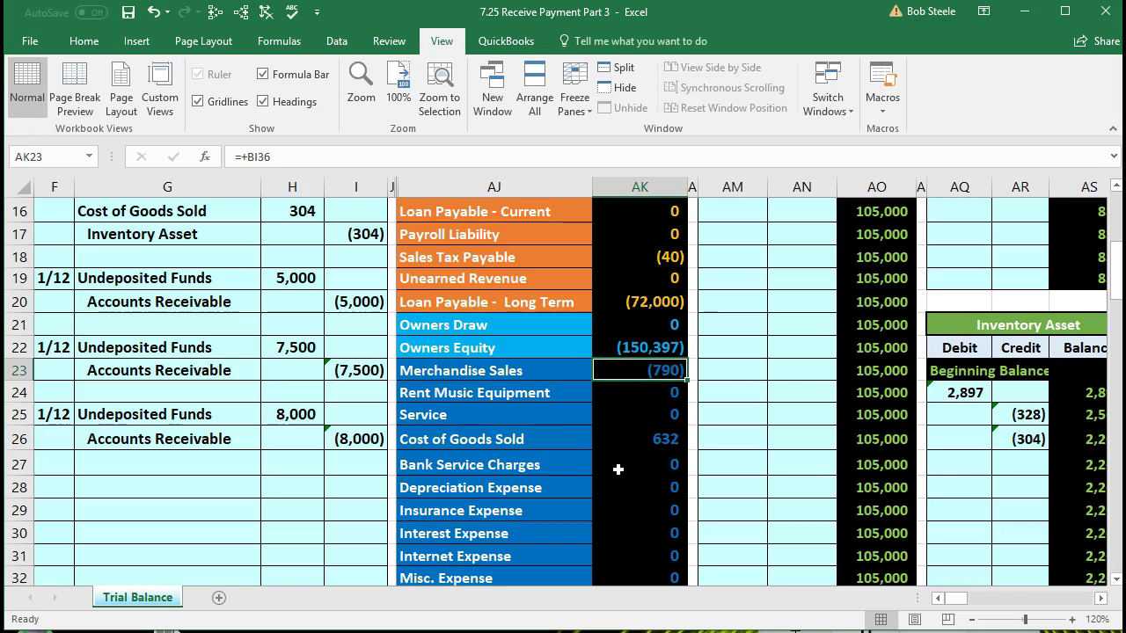
{"action": "left_click", "coordinate": [300, 419]}
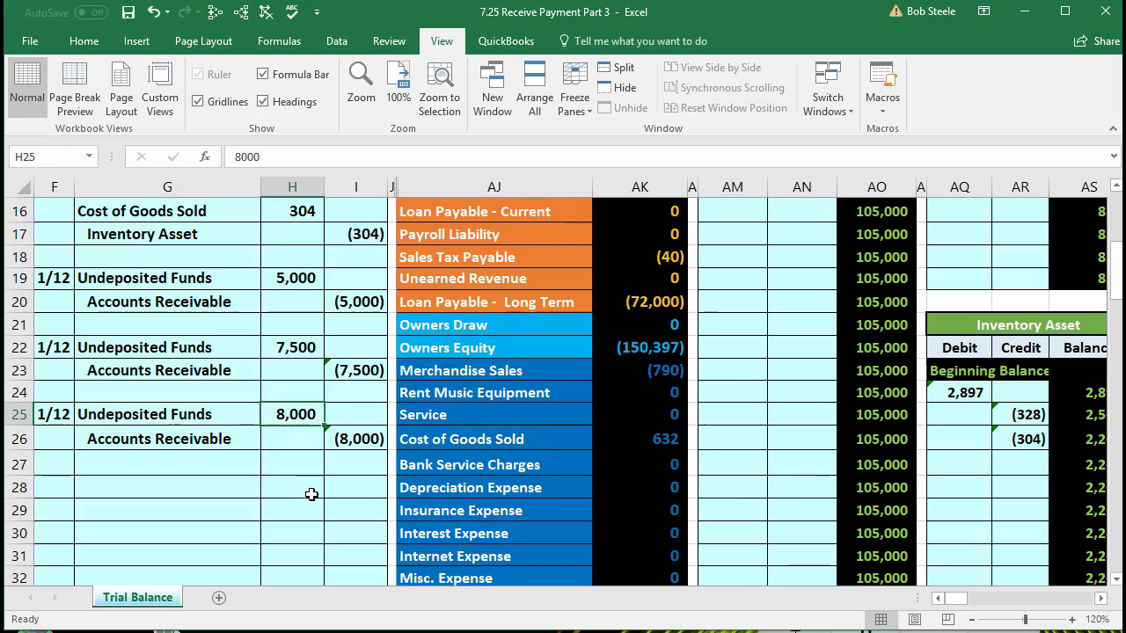
{"action": "scroll", "coordinate": [312, 494], "scroll_direction": "up", "scroll_amount": 4}
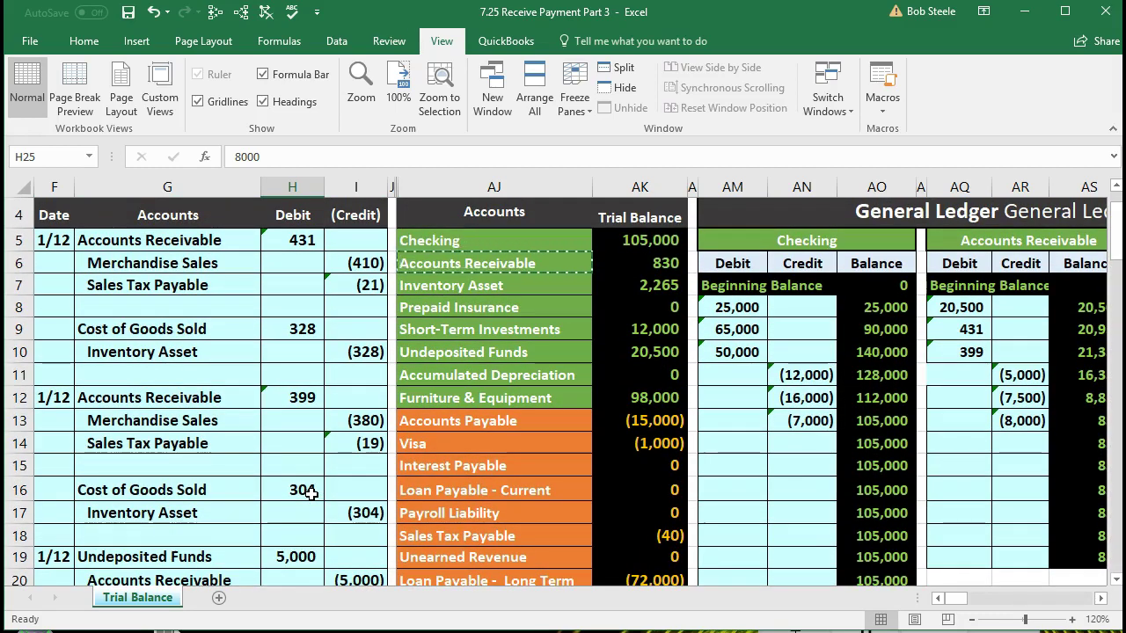
- Trace the dependents of the trial balance amounts for Accounts Receivable in AK6 and Undeposited Funds in AK10
{"action": "left_click", "coordinate": [635, 256]}
{"action": "left_click", "coordinate": [245, 16]}
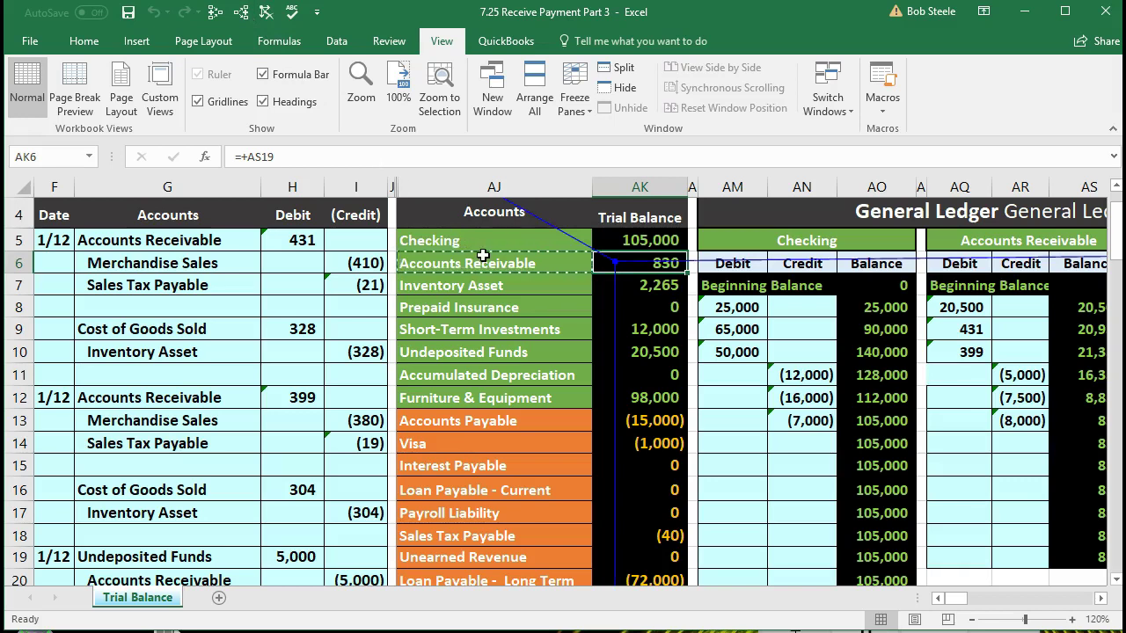
{"action": "left_click", "coordinate": [647, 356]}
{"action": "left_click", "coordinate": [244, 16]}
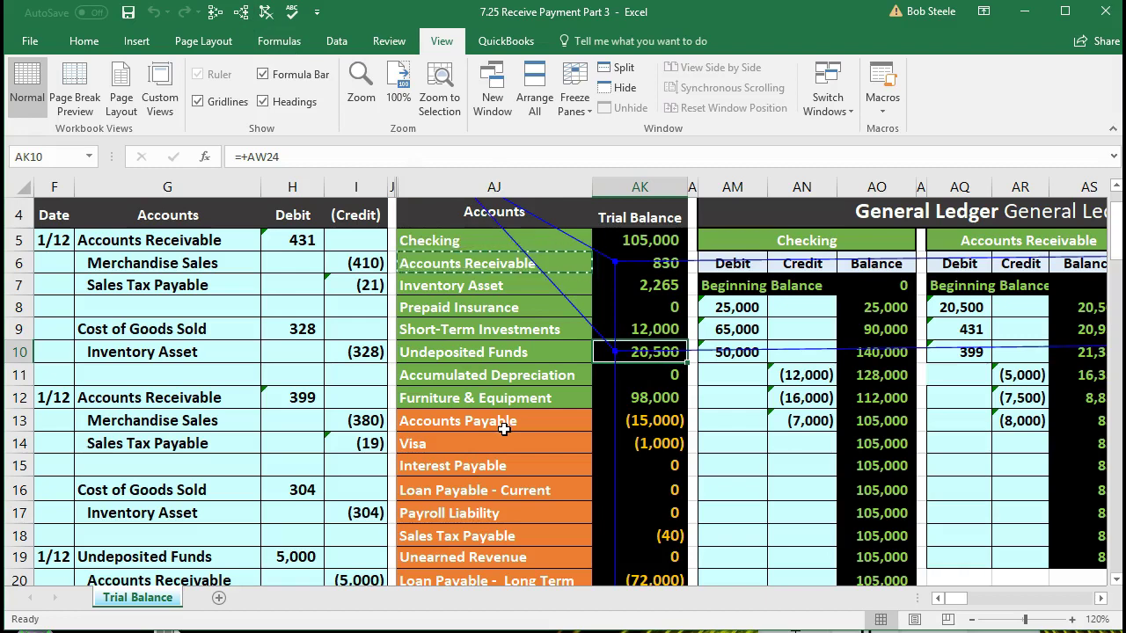
- Follow the trace arrows to the Balance Sheet and check Accounts Receivable in BX5 and Undeposited Funds in BX9
{"action": "key", "text": "Right"}
{"action": "key", "text": "Right"}
{"action": "key", "text": "Right"}
{"action": "key", "text": "Right"}
{"action": "key", "text": "Right"}
{"action": "key", "text": "Right"}
{"action": "key", "text": "Right"}
{"action": "key", "text": "Right"}
{"action": "key", "text": "Right"}
{"action": "key", "text": "Right"}
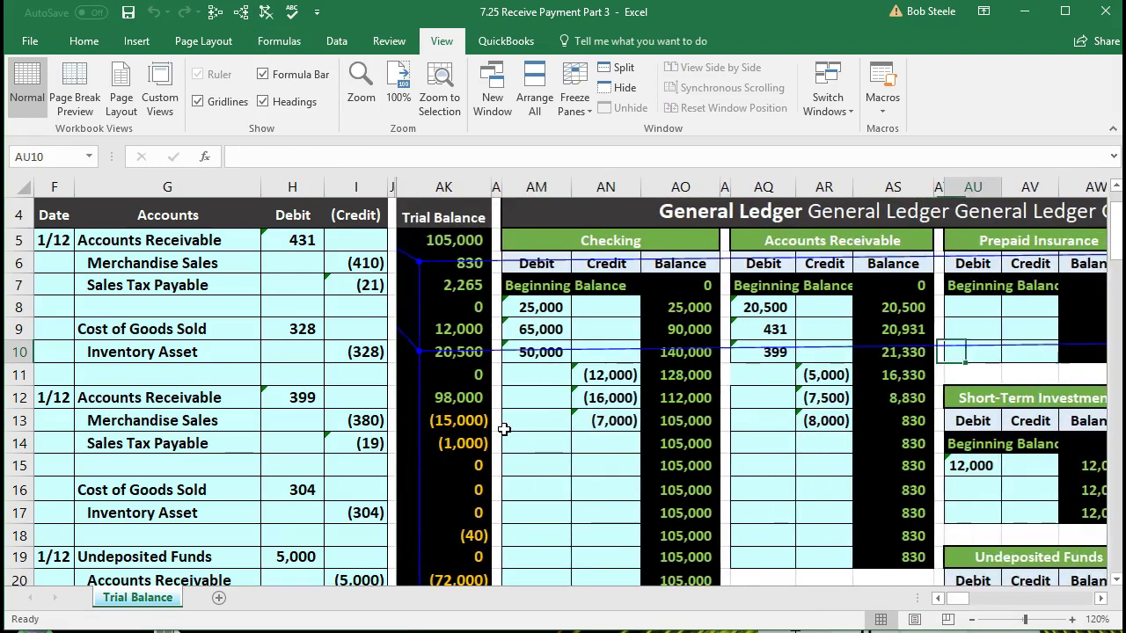
{"action": "key", "text": "Right"}
{"action": "key", "text": "Right"}
{"action": "key", "text": "Right"}
{"action": "key", "text": "Right"}
{"action": "key", "text": "Right"}
{"action": "key", "text": "Right"}
{"action": "key", "text": "Right"}
{"action": "key", "text": "Right"}
{"action": "key", "text": "Right"}
{"action": "key", "text": "Right"}
{"action": "key", "text": "Right"}
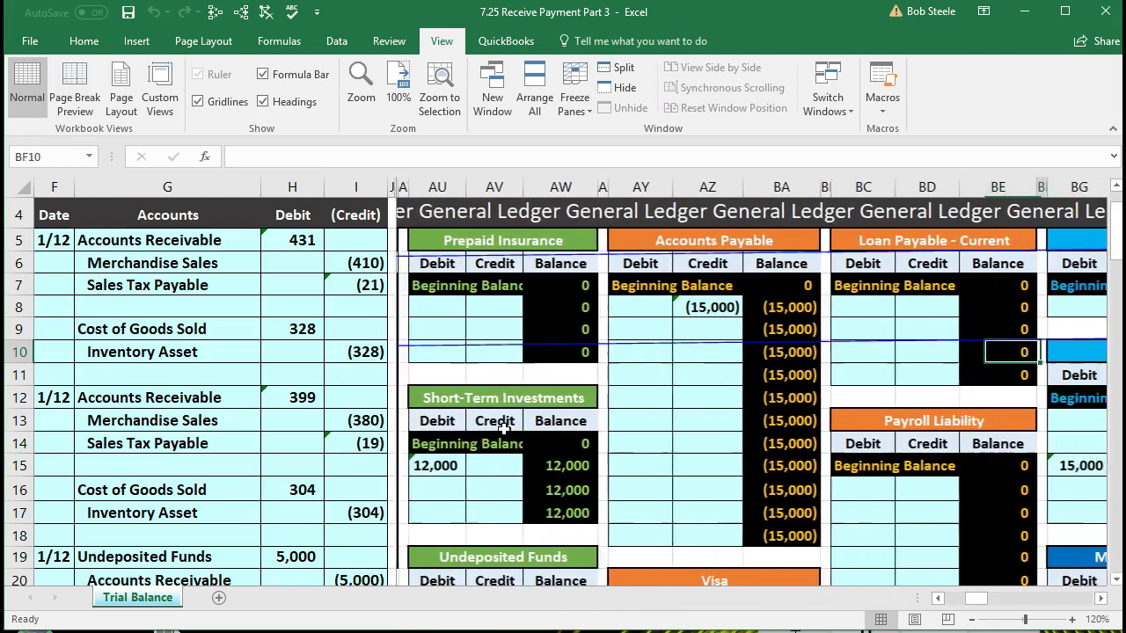
{"action": "key", "text": "Right"}
{"action": "key", "text": "Right"}
{"action": "key", "text": "Right"}
{"action": "key", "text": "Right"}
{"action": "key", "text": "Right"}
{"action": "key", "text": "Right"}
{"action": "key", "text": "Right"}
{"action": "key", "text": "Right"}
{"action": "key", "text": "Right"}
{"action": "key", "text": "Right"}
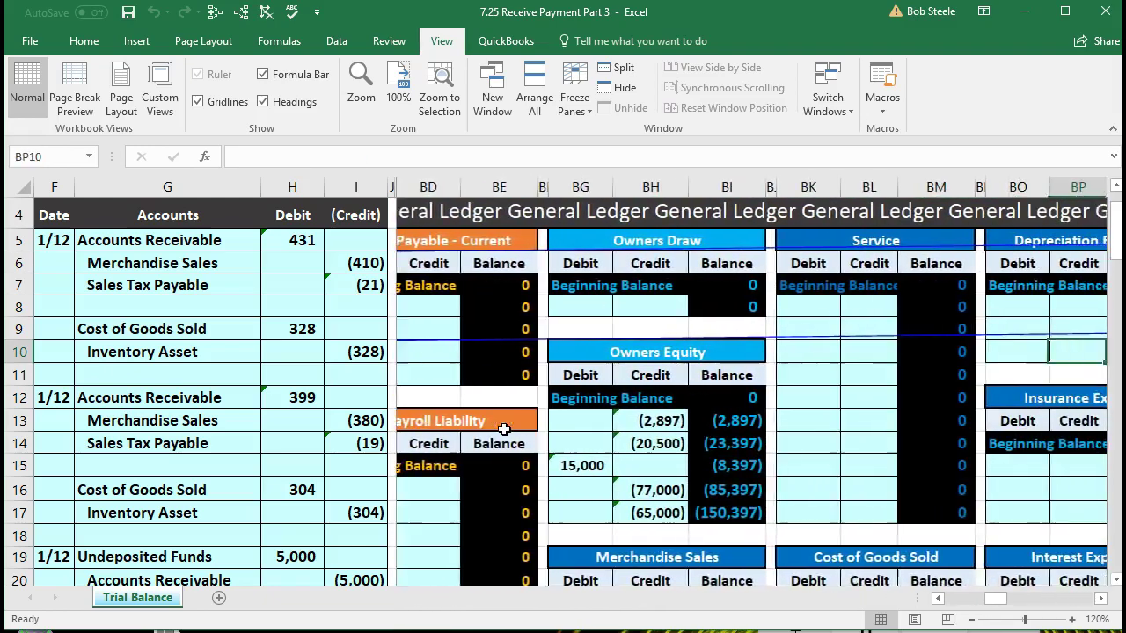
{"action": "key", "text": "Right"}
{"action": "key", "text": "Right"}
{"action": "key", "text": "Right"}
{"action": "key", "text": "Right"}
{"action": "key", "text": "Right"}
{"action": "key", "text": "Right"}
{"action": "key", "text": "Right"}
{"action": "key", "text": "Right"}
{"action": "key", "text": "Right"}
{"action": "key", "text": "Right"}
{"action": "key", "text": "Right"}
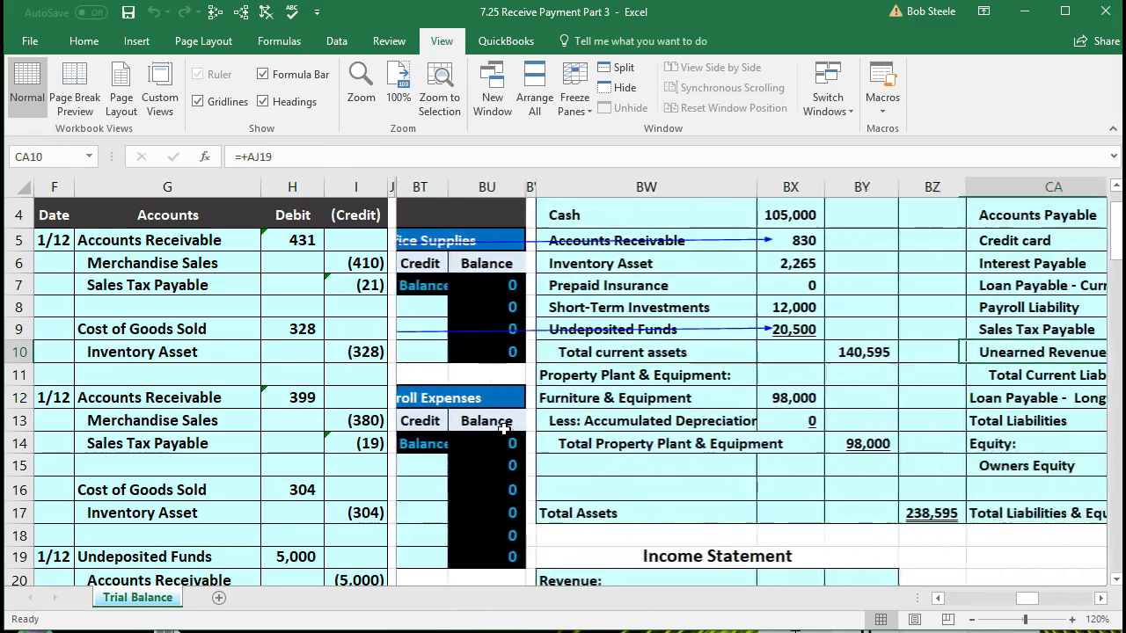
{"action": "key", "text": "Right"}
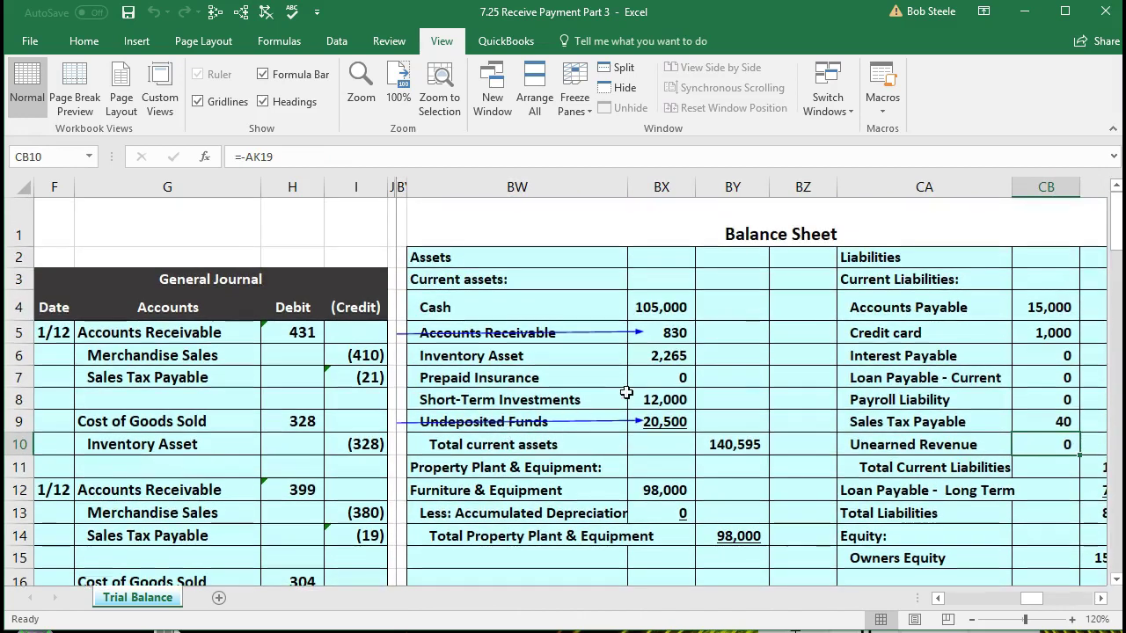
{"action": "left_click", "coordinate": [676, 334]}
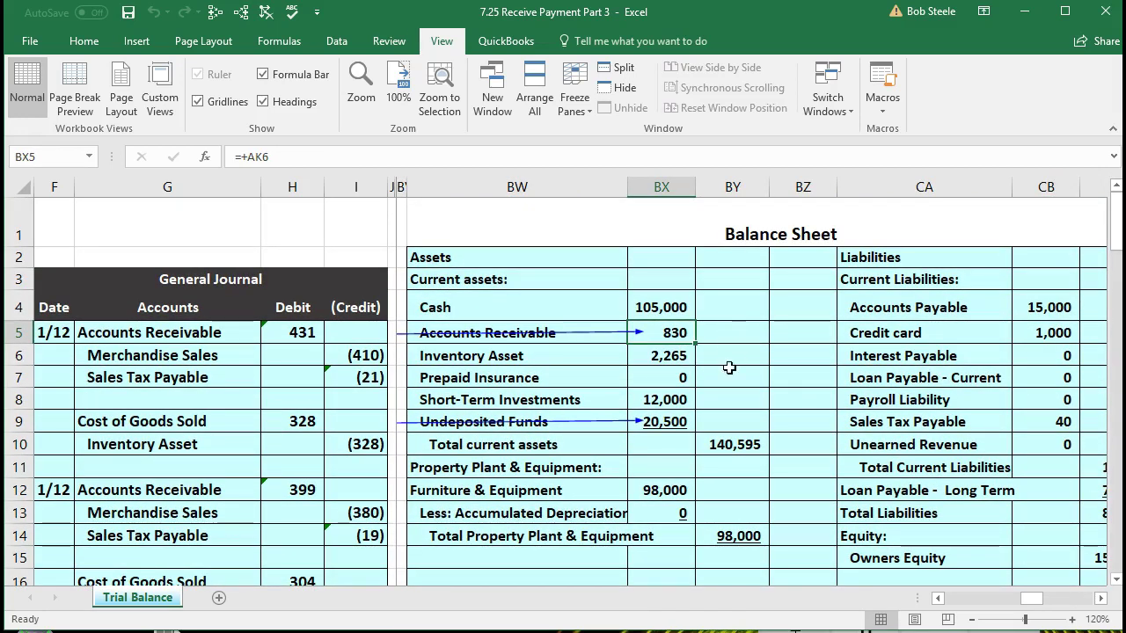
{"action": "left_click", "coordinate": [679, 417]}
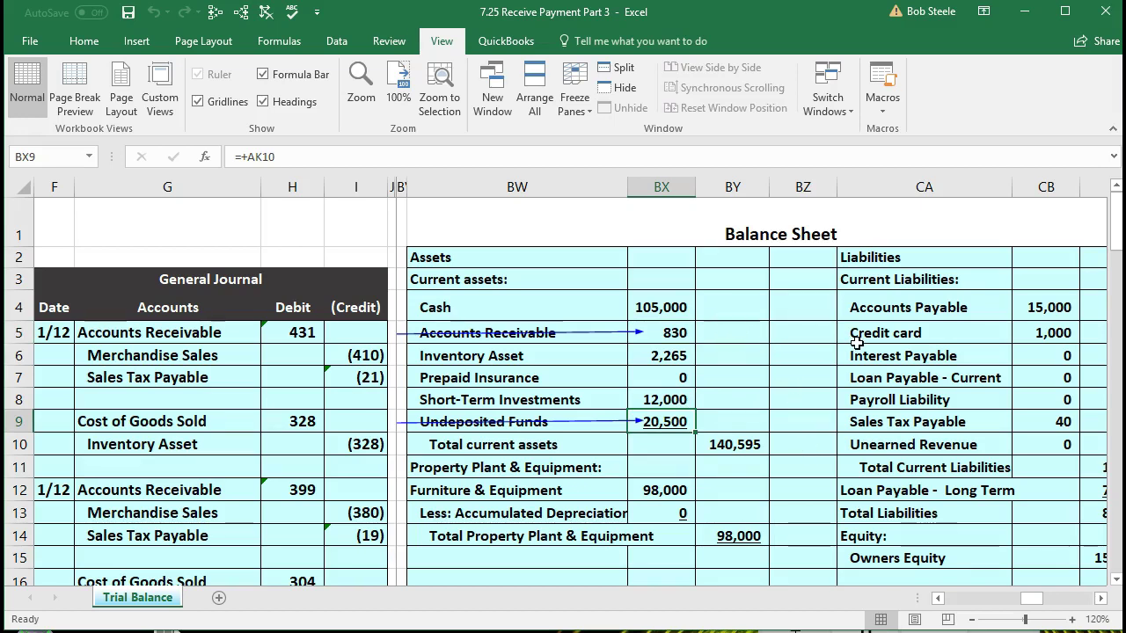
- Compare Total Assets in BZ17 with Total Liabilities & Equity in CC17 on the Balance Sheet
{"action": "scroll", "coordinate": [857, 343], "scroll_direction": "down", "scroll_amount": 1}
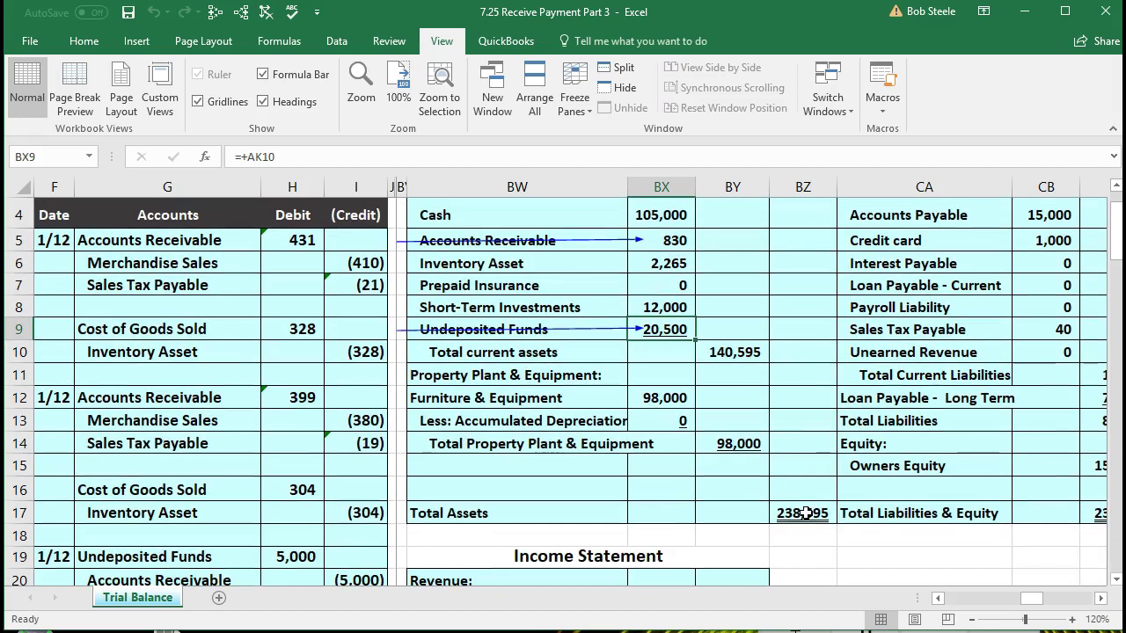
{"action": "double_click", "coordinate": [806, 514]}
{"action": "key", "text": "Return"}
{"action": "key", "text": "Right"}
{"action": "key", "text": "Right"}
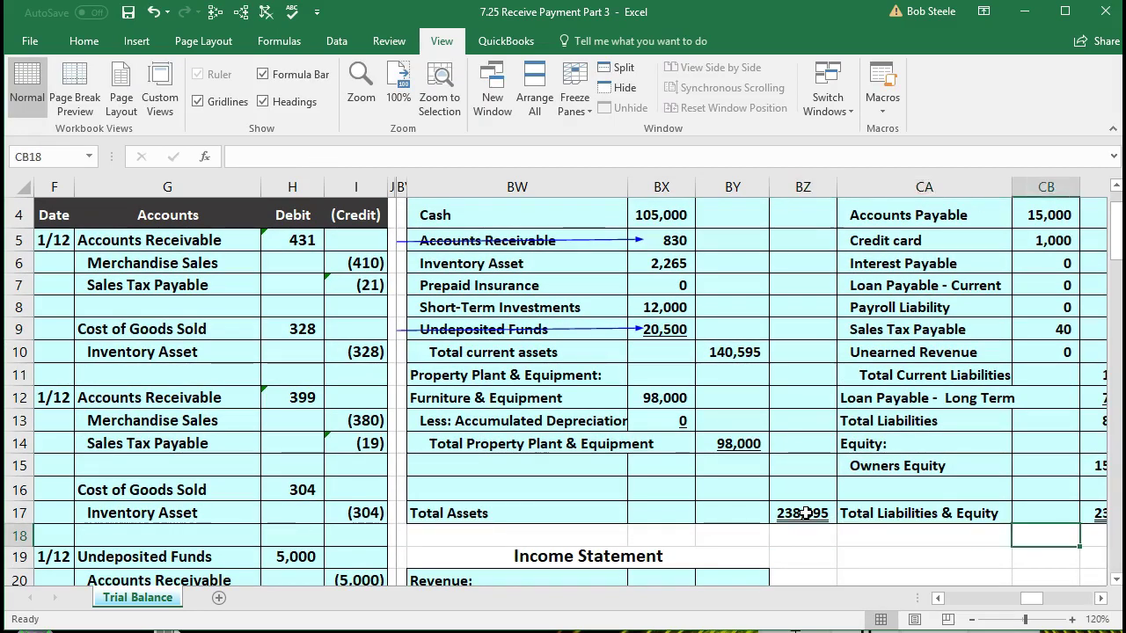
{"action": "key", "text": "Right"}
{"action": "key", "text": "Up"}
- Review the Income Statement below the Balance Sheet and check Net Income (Loss) in BY42
{"action": "key", "text": "Left"}
{"action": "key", "text": "Left"}
{"action": "key", "text": "Left"}
{"action": "key", "text": "Left"}
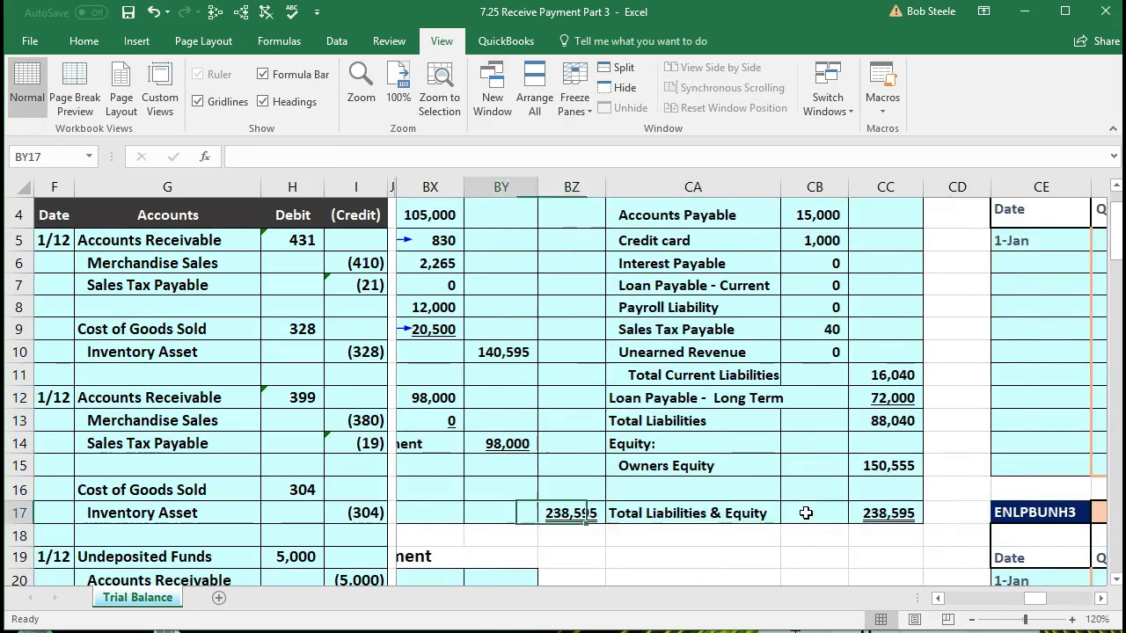
{"action": "key", "text": "Left"}
{"action": "key", "text": "Left"}
{"action": "key", "text": "Down"}
{"action": "key", "text": "Down"}
{"action": "key", "text": "Down"}
{"action": "key", "text": "Down"}
{"action": "key", "text": "Down"}
{"action": "key", "text": "Down"}
{"action": "key", "text": "Down"}
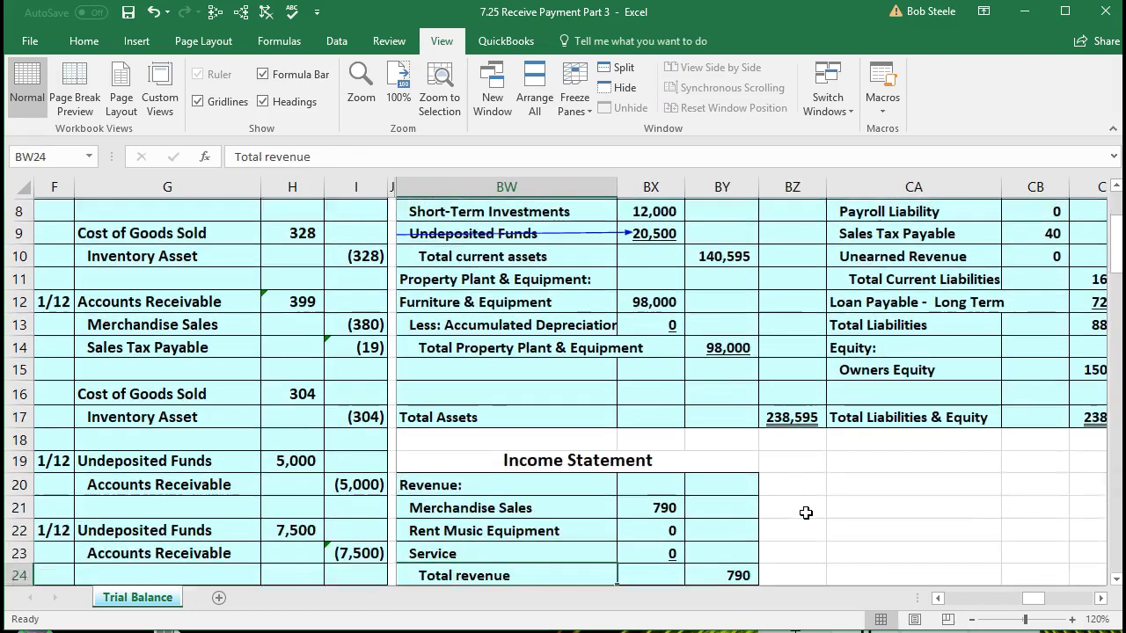
{"action": "key", "text": "Down"}
{"action": "key", "text": "Down"}
{"action": "key", "text": "Down"}
{"action": "key", "text": "Down"}
{"action": "key", "text": "Down"}
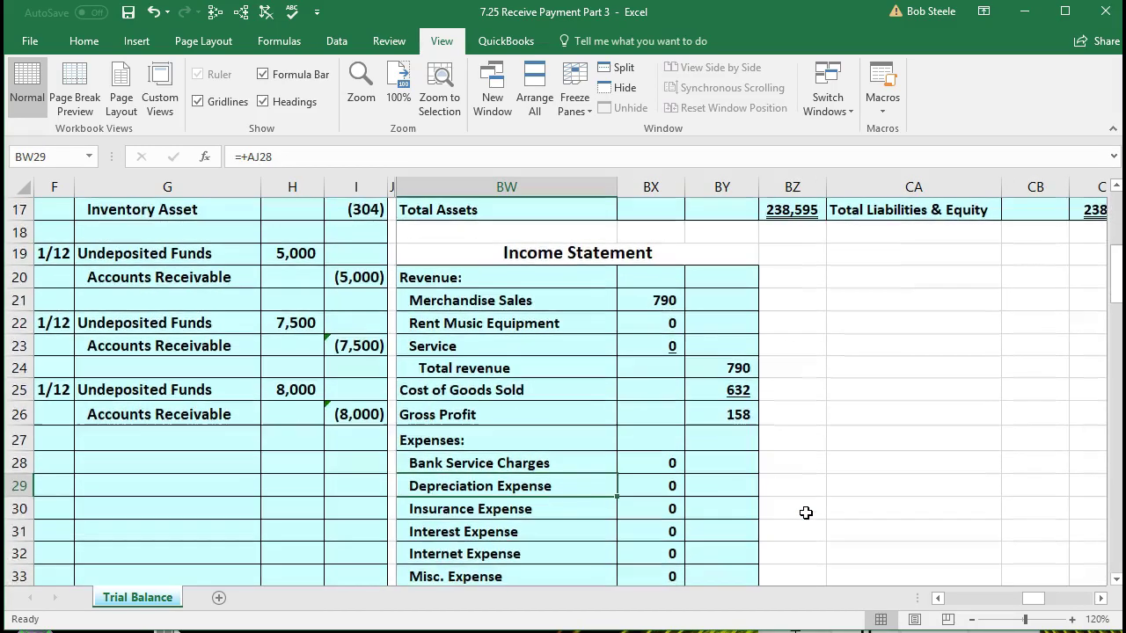
{"action": "scroll", "coordinate": [806, 513], "scroll_direction": "down", "scroll_amount": 4}
{"action": "left_click", "coordinate": [753, 507]}
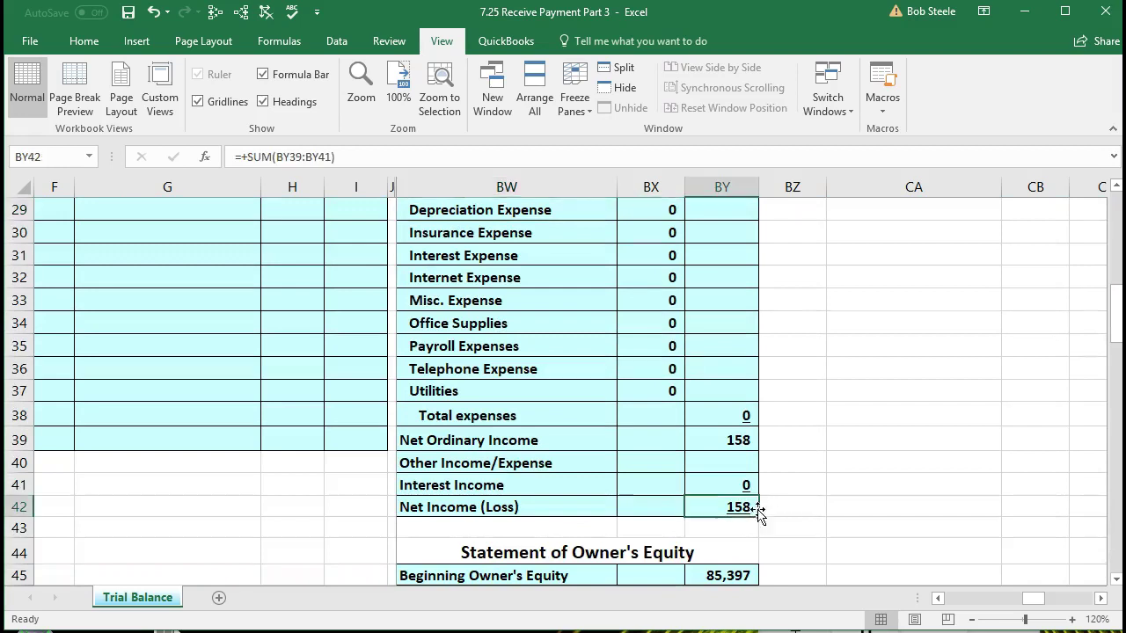
- Check Net Income (loss) in BX70 and Ending Owner's Equity in BY73 on the Statement of Owner's Equity
{"action": "scroll", "coordinate": [837, 491], "scroll_direction": "down", "scroll_amount": 3}
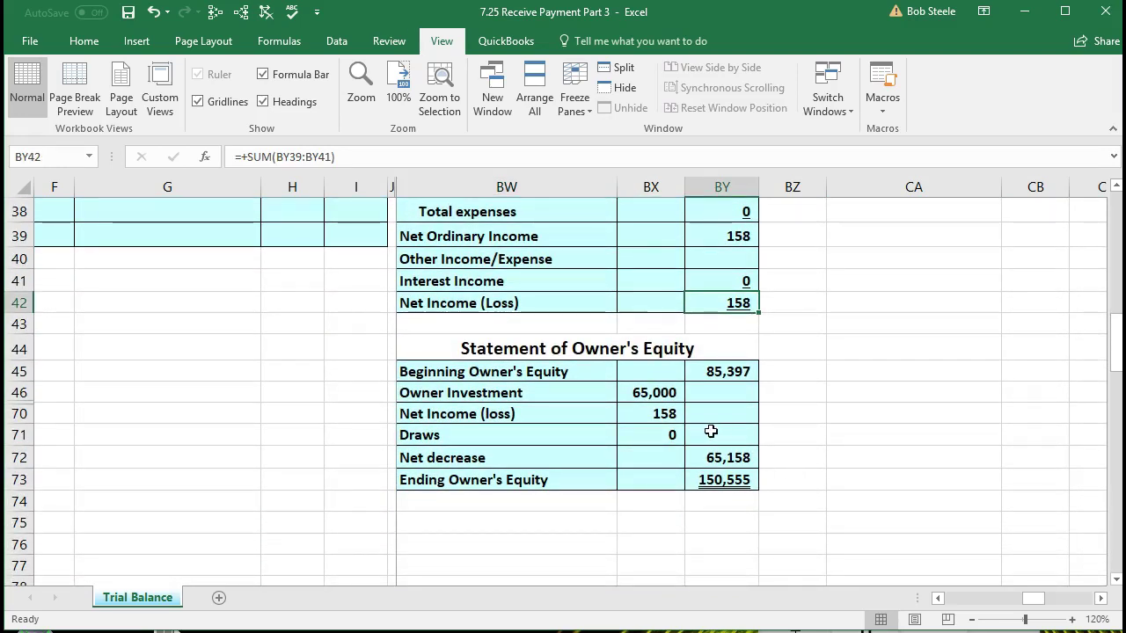
{"action": "left_click", "coordinate": [659, 414]}
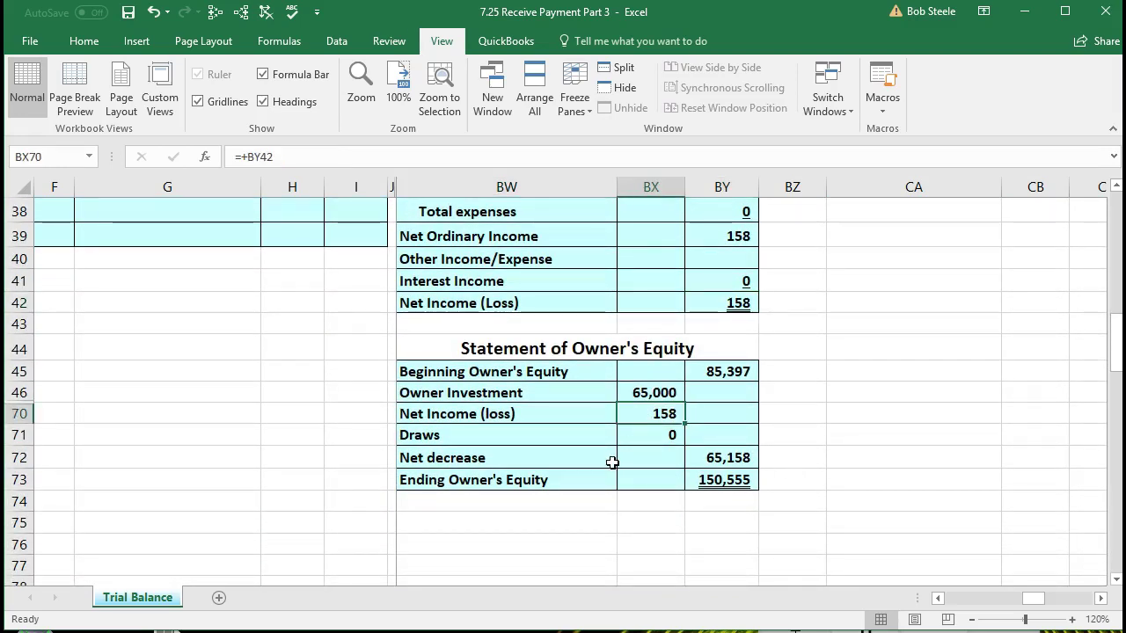
{"action": "left_click", "coordinate": [717, 481]}
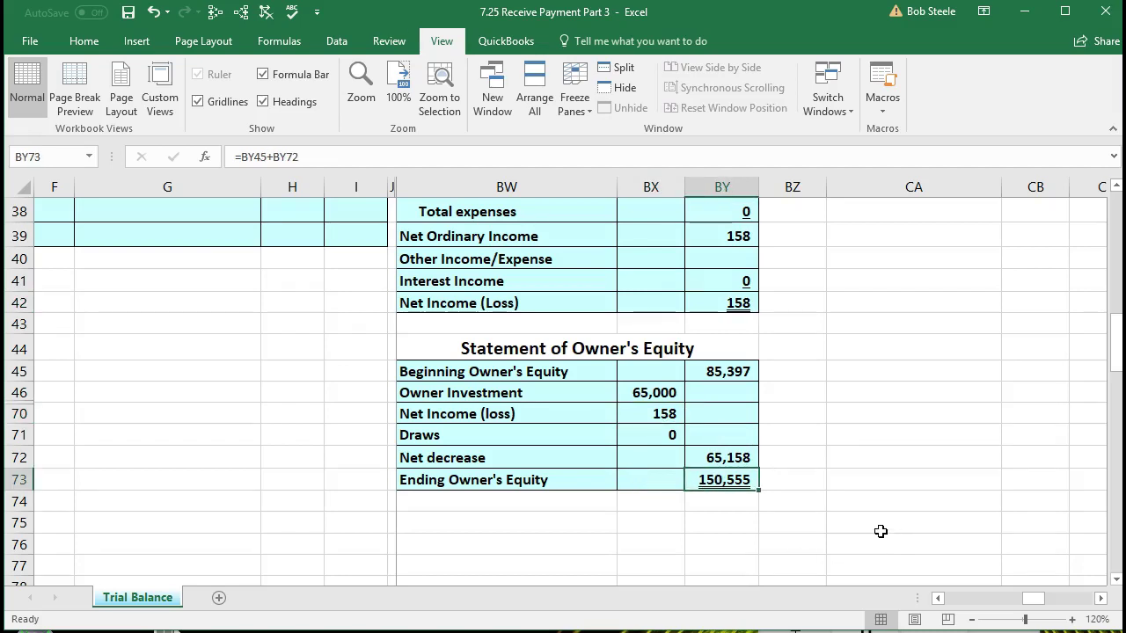
- Return to the Balance Sheet and check the Owners Equity amount in row 15 against Ending Owner's Equity
{"action": "scroll", "coordinate": [881, 532], "scroll_direction": "up", "scroll_amount": 10}
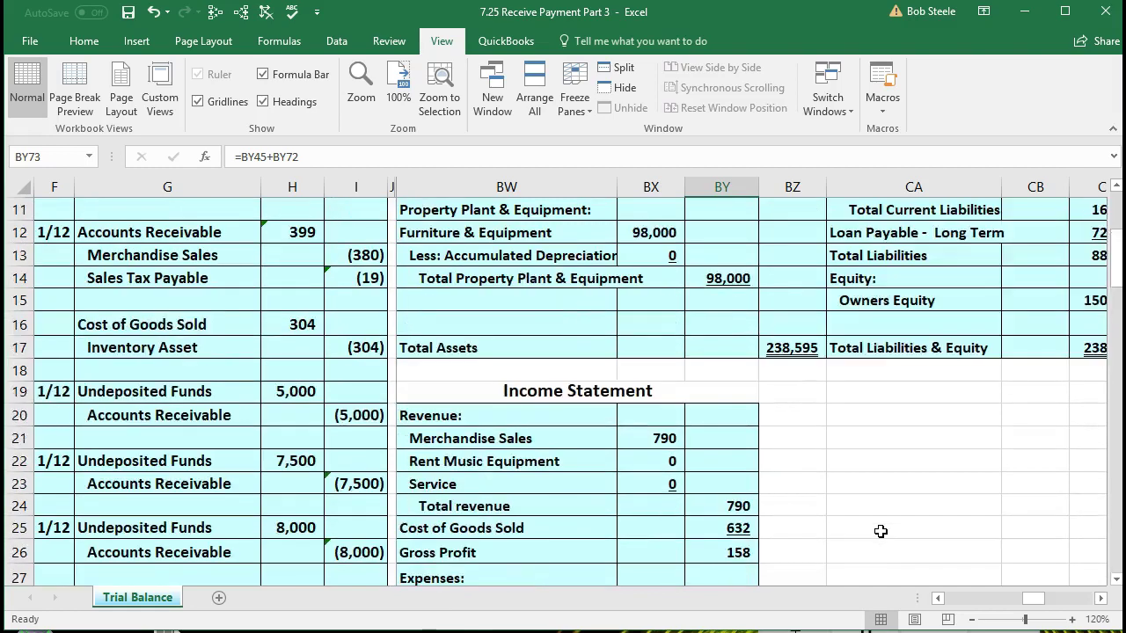
{"action": "left_click", "coordinate": [961, 369]}
{"action": "key", "text": "Right"}
{"action": "key", "text": "Right"}
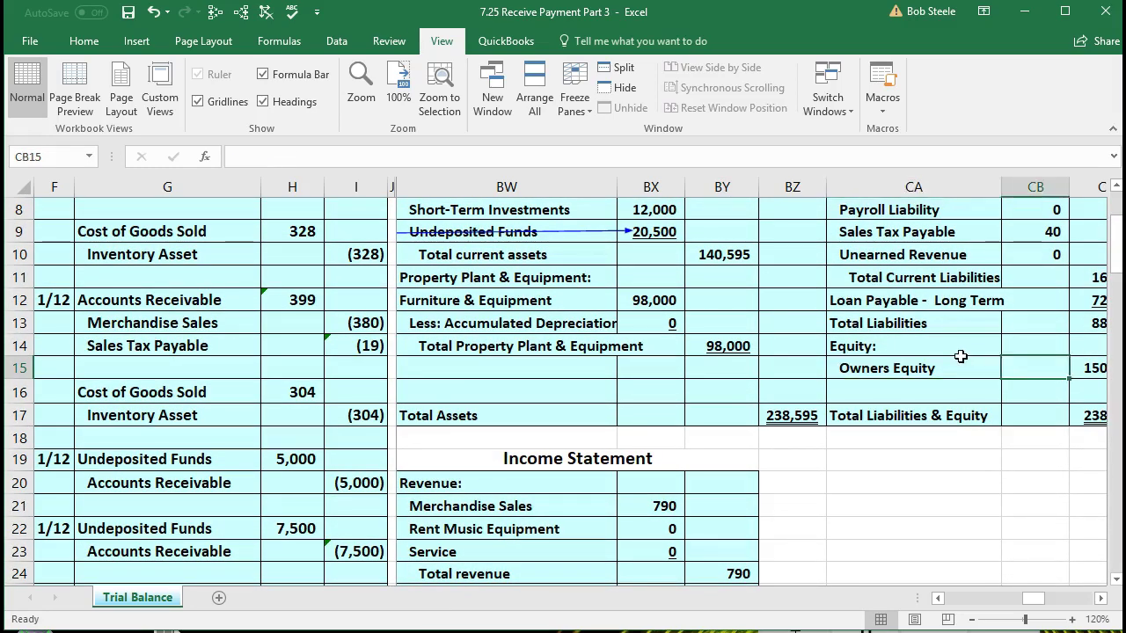